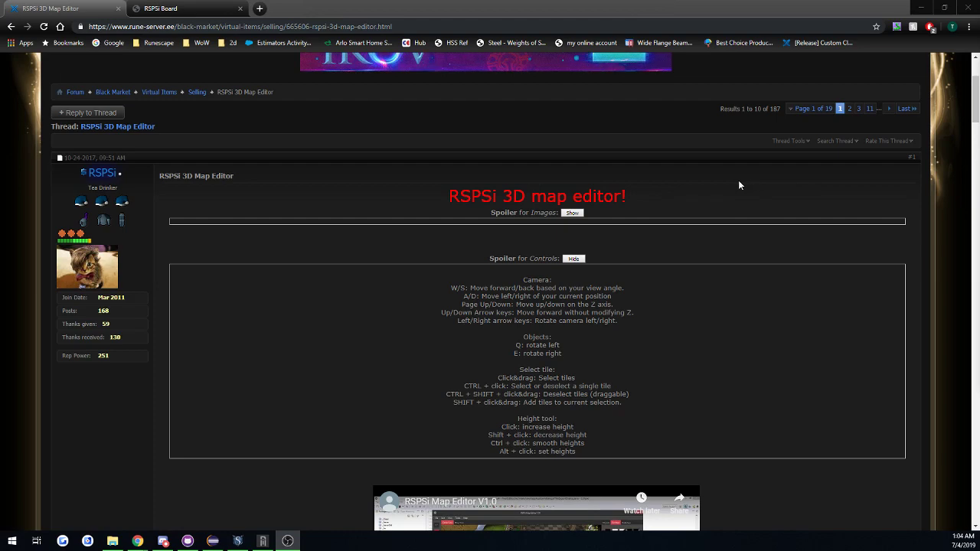
Look over the RSPSi 3D Map Editor thread, collapsing its Controls spoiler, and view the RSPSi Board site.
{"action": "scroll", "coordinate": [584, 261], "scroll_direction": "down", "scroll_amount": 2}
{"action": "scroll", "coordinate": [605, 183], "scroll_direction": "up", "scroll_amount": 2}
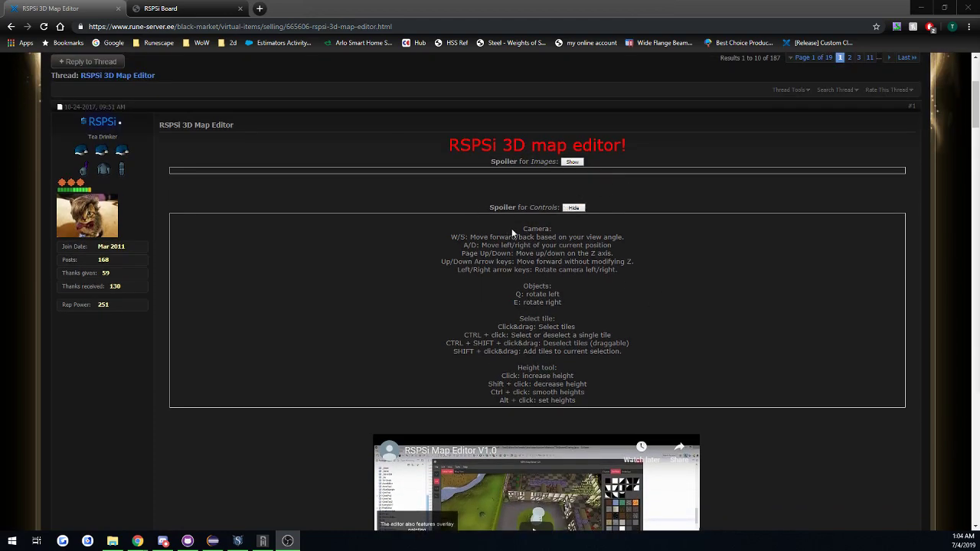
{"action": "scroll", "coordinate": [510, 228], "scroll_direction": "down", "scroll_amount": 1}
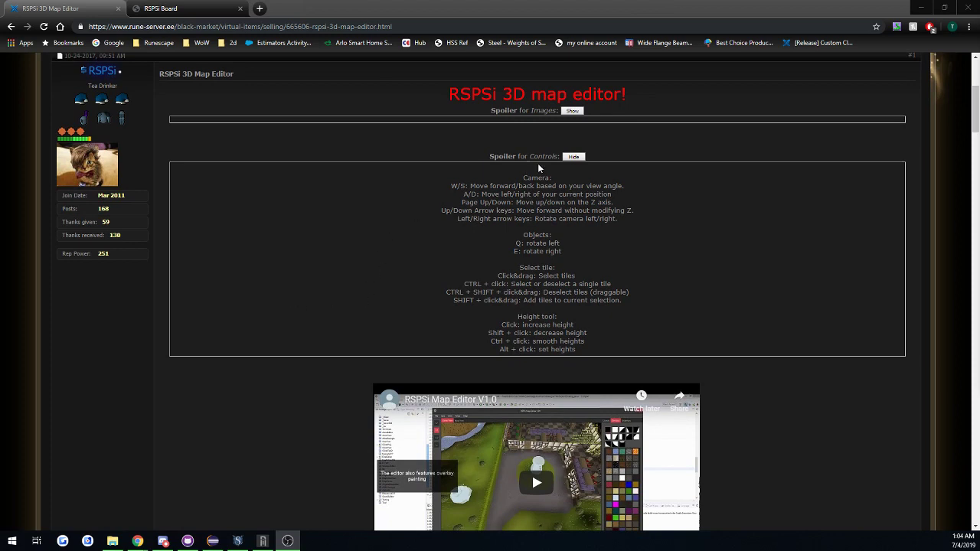
{"action": "left_click", "coordinate": [573, 157]}
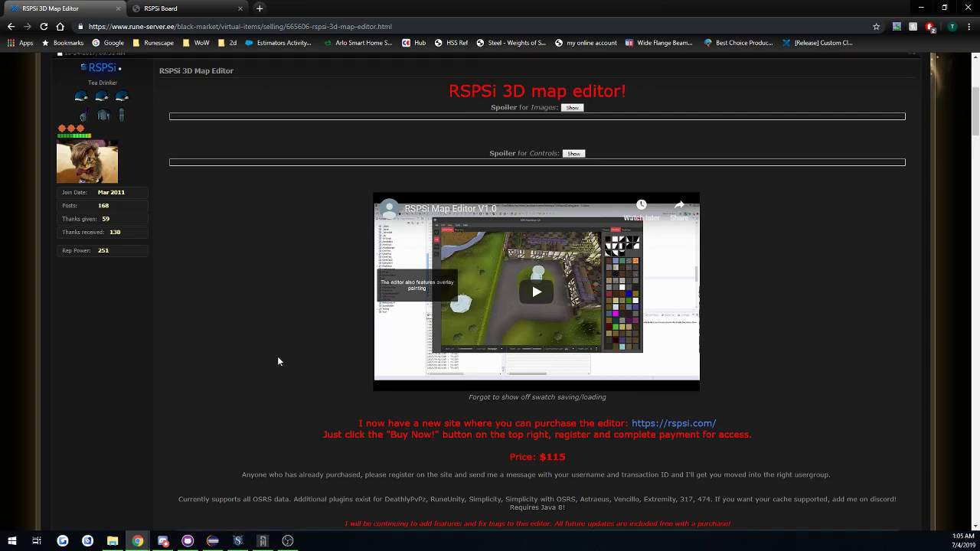
{"action": "scroll", "coordinate": [283, 306], "scroll_direction": "down", "scroll_amount": 2}
{"action": "scroll", "coordinate": [277, 256], "scroll_direction": "up", "scroll_amount": 2}
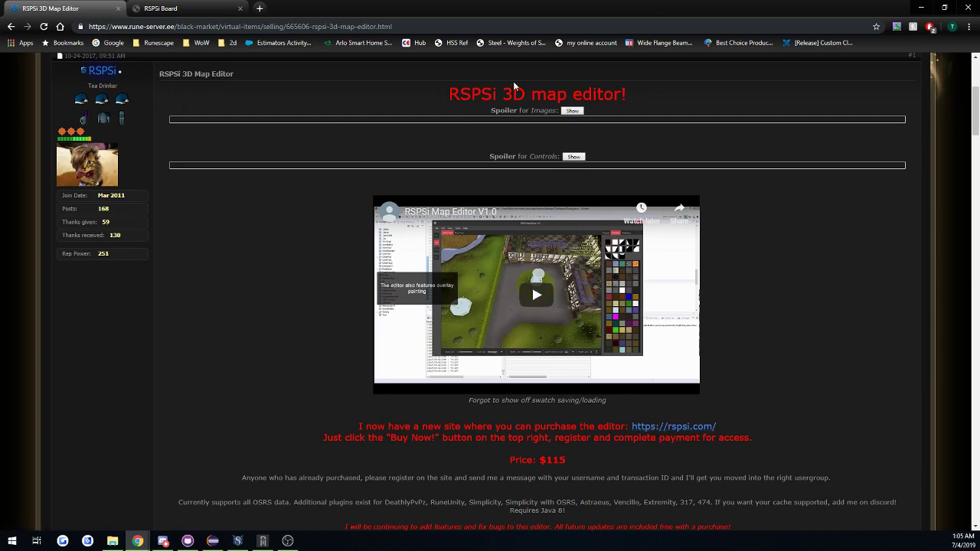
{"action": "left_click", "coordinate": [172, 9]}
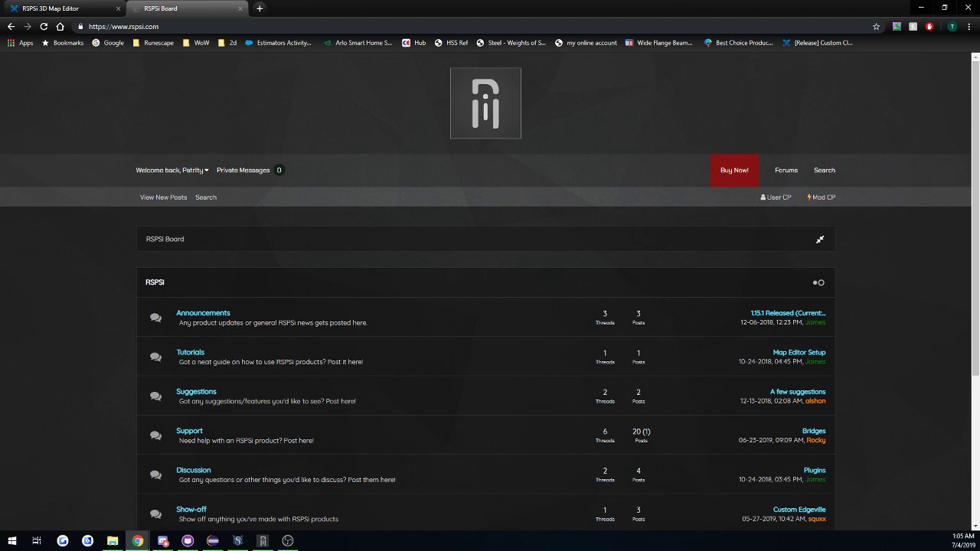
Bring up Explv's Map in the browser and turn off its region grid.
{"action": "left_click_drag", "start_coordinate": [0, 9], "coordinate": [450, 5]}
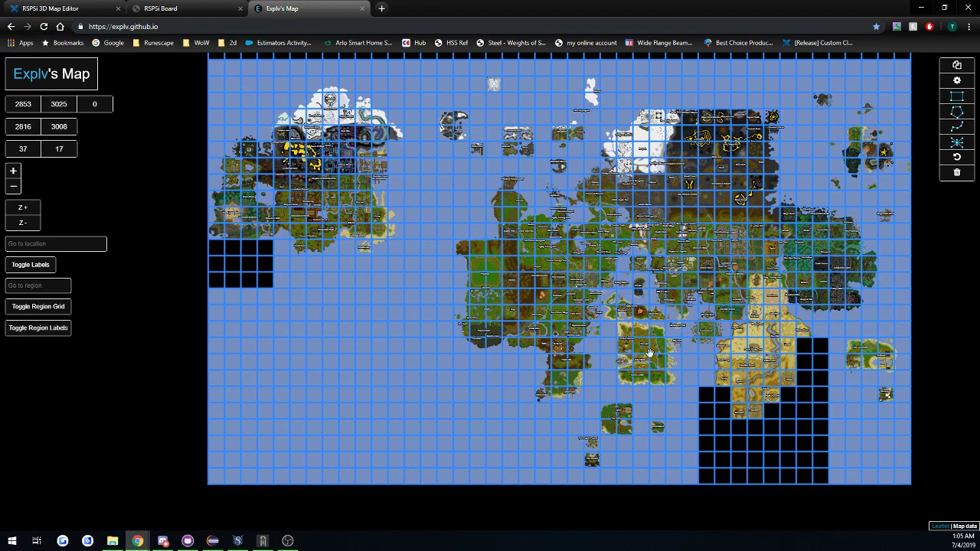
{"action": "left_click_drag", "start_coordinate": [293, 314], "coordinate": [159, 273]}
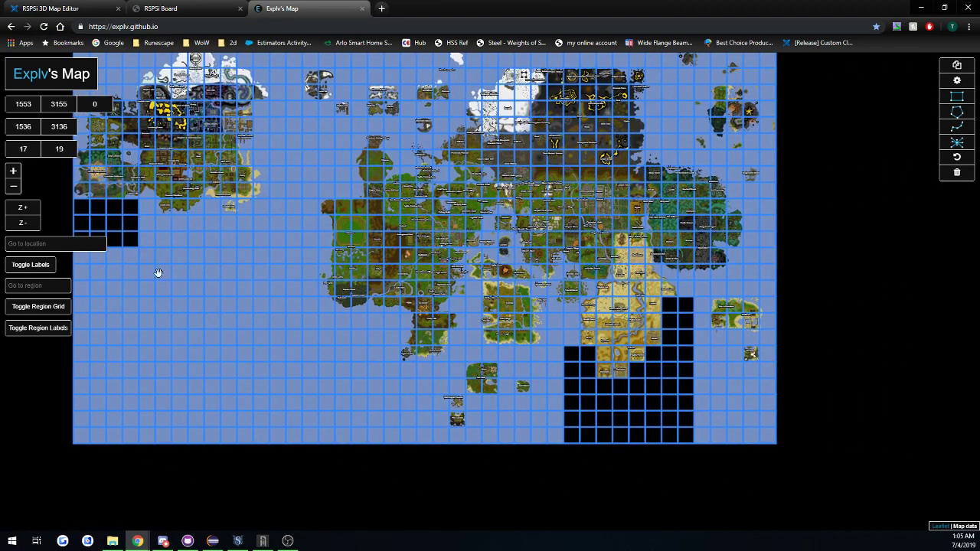
{"action": "left_click", "coordinate": [55, 310]}
Look over the whole world map, including the detached areas north of the mainland.
{"action": "left_click_drag", "start_coordinate": [588, 272], "coordinate": [517, 370]}
{"action": "left_click_drag", "start_coordinate": [433, 221], "coordinate": [488, 302]}
{"action": "left_click_drag", "start_coordinate": [284, 192], "coordinate": [398, 254]}
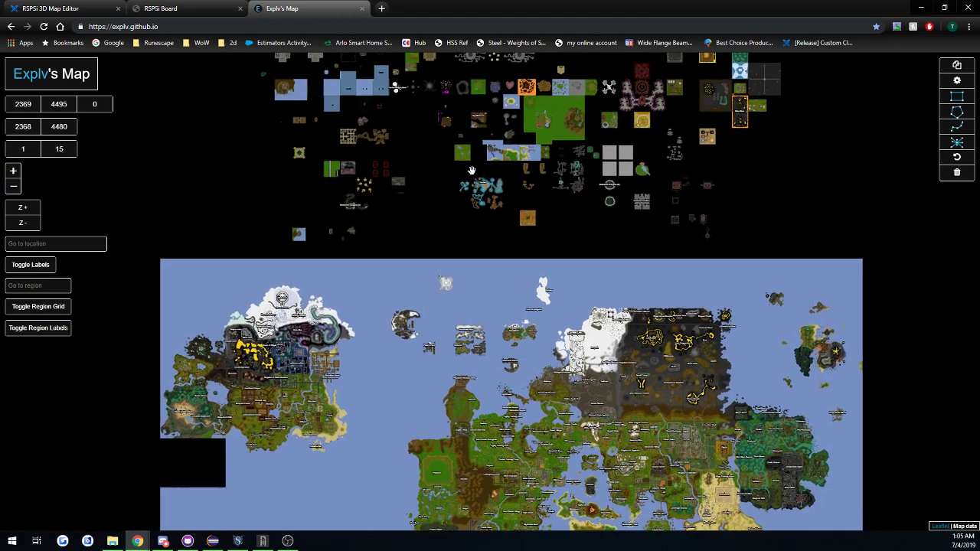
{"action": "left_click_drag", "start_coordinate": [464, 172], "coordinate": [438, 270]}
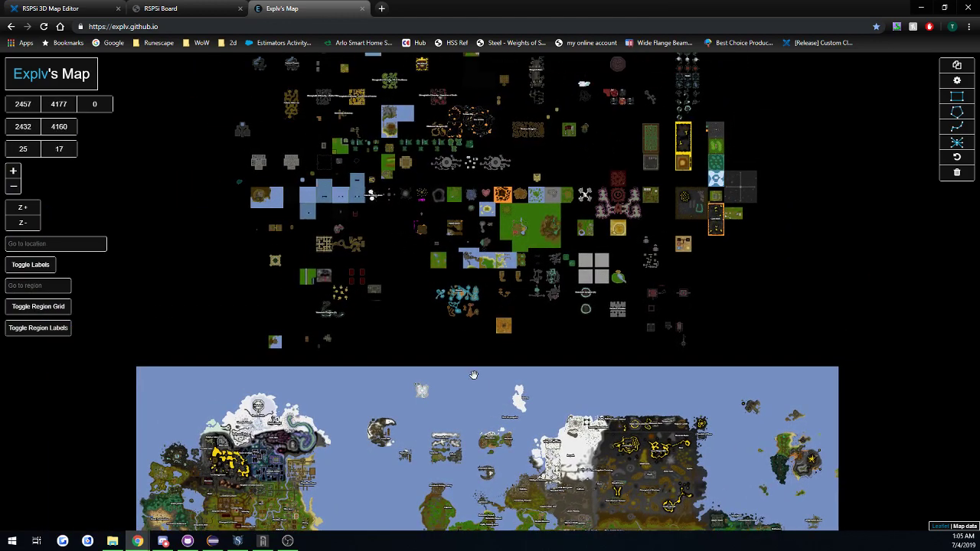
{"action": "left_click_drag", "start_coordinate": [474, 375], "coordinate": [464, 179]}
{"action": "left_click_drag", "start_coordinate": [513, 327], "coordinate": [446, 239]}
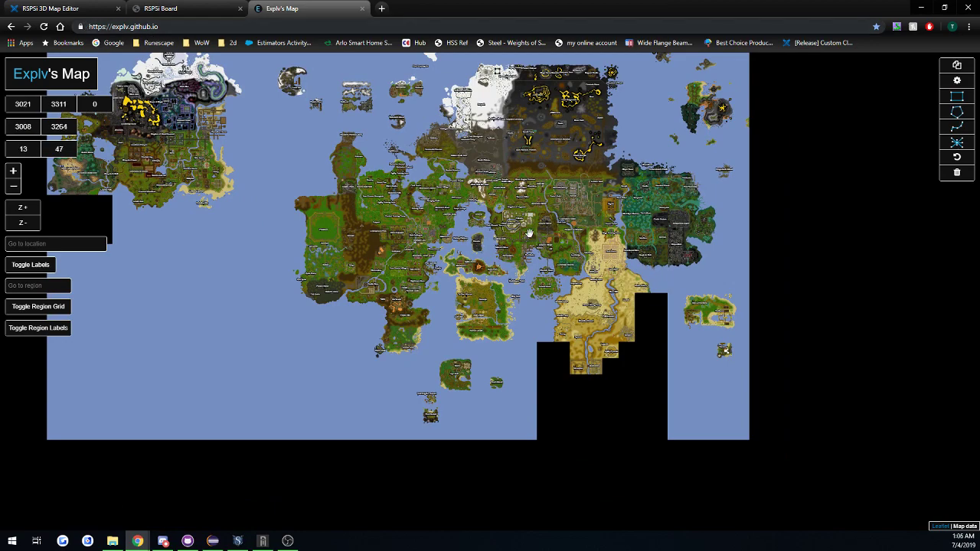
{"action": "left_click_drag", "start_coordinate": [444, 183], "coordinate": [466, 209]}
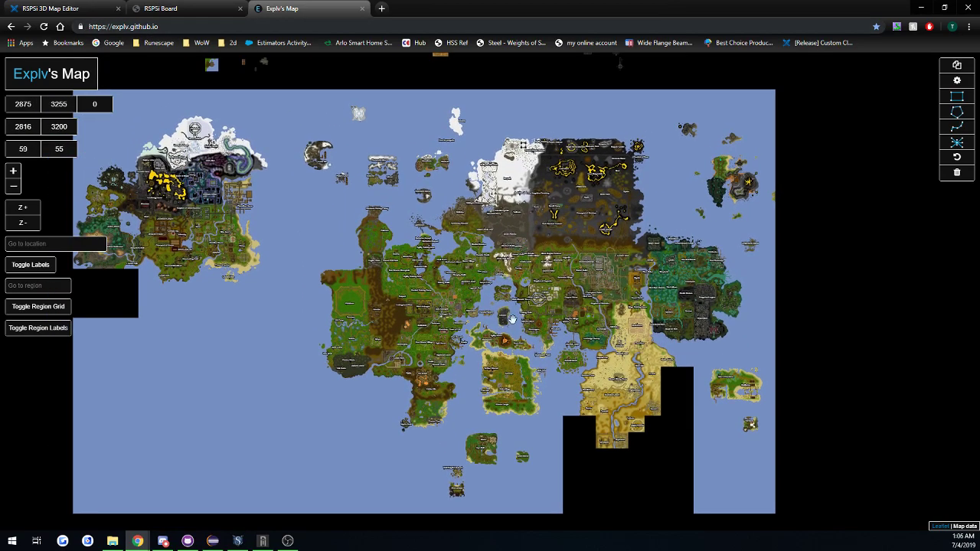
Focus the map on the Edgeville and Varrock area and turn on the region grid.
{"action": "scroll", "coordinate": [499, 222], "scroll_direction": "up", "scroll_amount": 1}
{"action": "left_click_drag", "start_coordinate": [599, 231], "coordinate": [498, 338]}
{"action": "scroll", "coordinate": [503, 315], "scroll_direction": "up", "scroll_amount": 1}
{"action": "scroll", "coordinate": [501, 316], "scroll_direction": "down", "scroll_amount": 1}
{"action": "scroll", "coordinate": [494, 333], "scroll_direction": "up", "scroll_amount": 1}
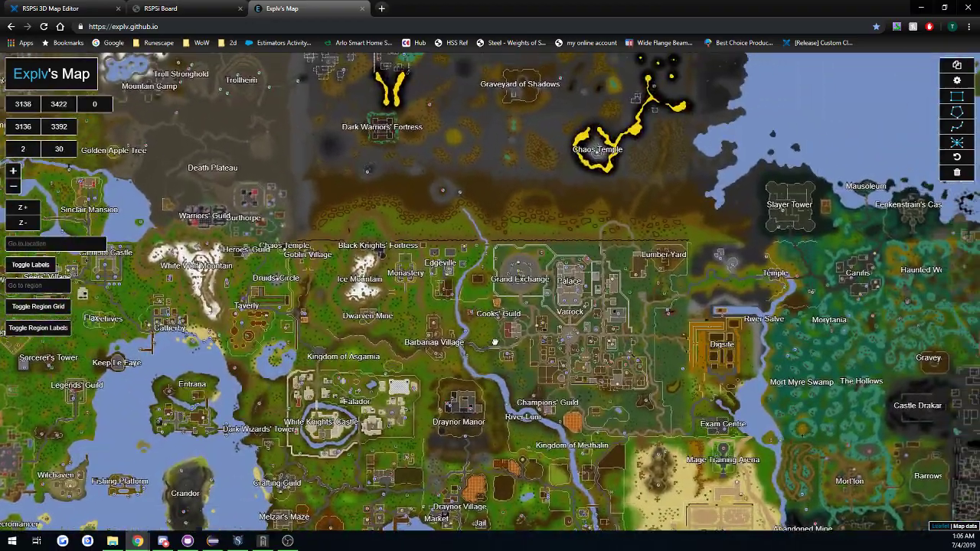
{"action": "scroll", "coordinate": [463, 301], "scroll_direction": "up", "scroll_amount": 1}
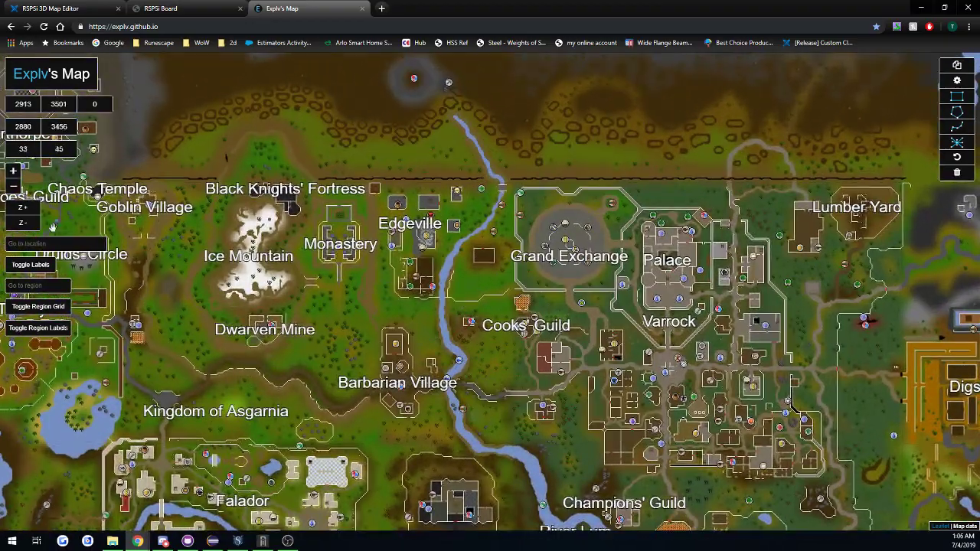
{"action": "left_click", "coordinate": [52, 313]}
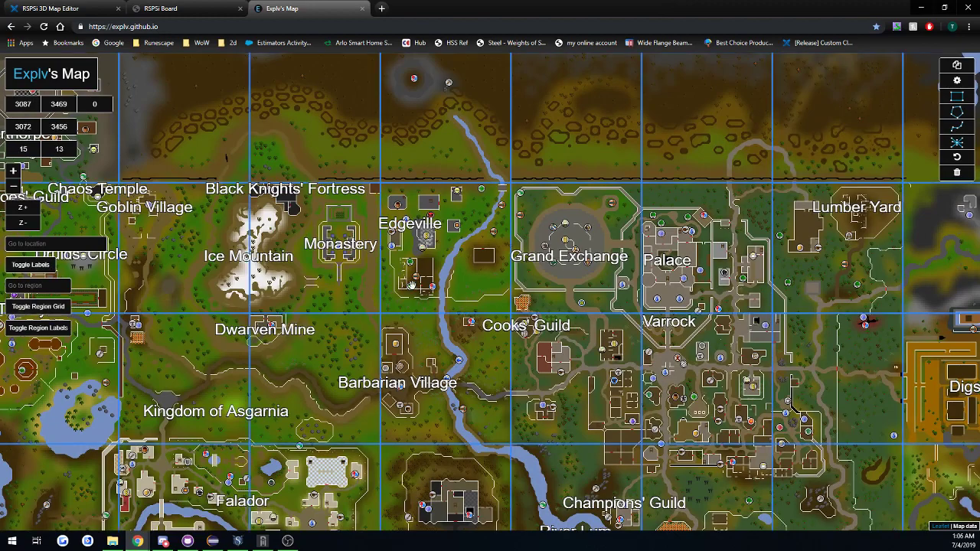
Examine the region square containing Edgeville and its borders with the neighbouring regions.
{"action": "scroll", "coordinate": [433, 245], "scroll_direction": "up", "scroll_amount": 1}
{"action": "left_click_drag", "start_coordinate": [431, 244], "coordinate": [409, 283]}
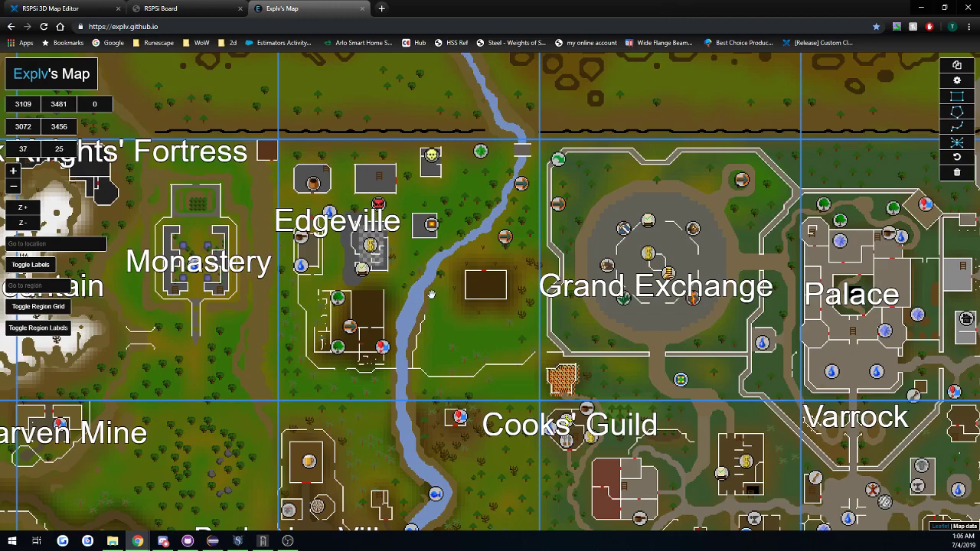
{"action": "scroll", "coordinate": [428, 296], "scroll_direction": "up", "scroll_amount": 1}
{"action": "scroll", "coordinate": [418, 281], "scroll_direction": "down", "scroll_amount": 1}
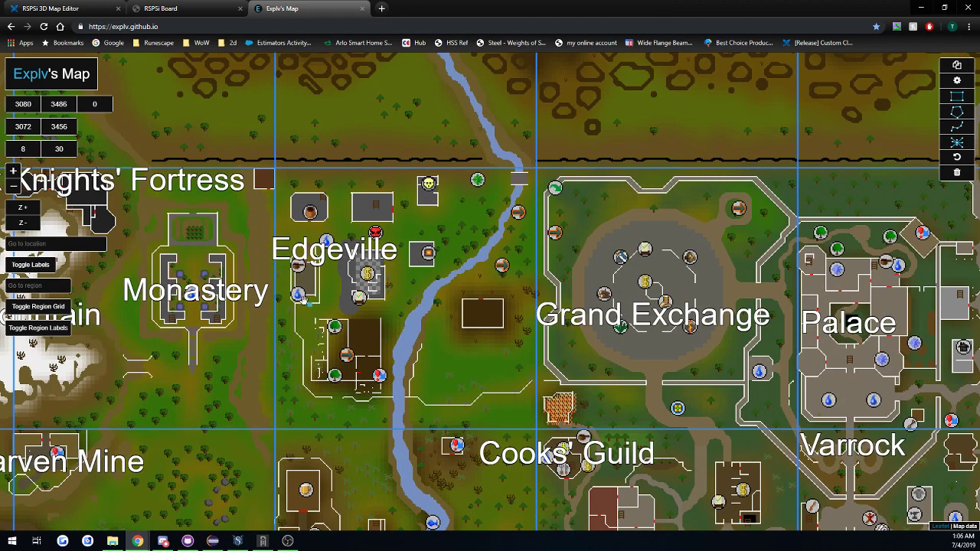
{"action": "left_click_drag", "start_coordinate": [370, 385], "coordinate": [491, 312]}
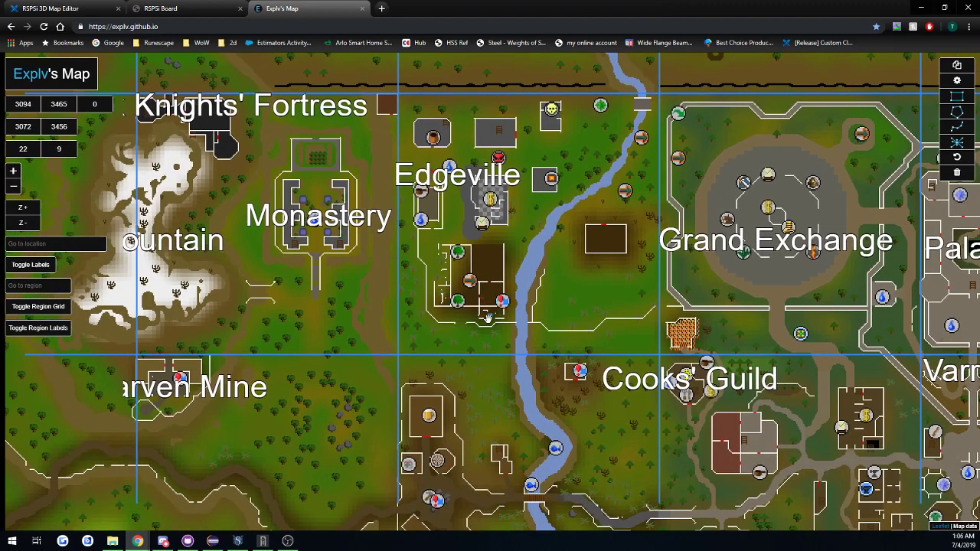
{"action": "scroll", "coordinate": [538, 309], "scroll_direction": "down", "scroll_amount": 2}
{"action": "scroll", "coordinate": [538, 309], "scroll_direction": "down", "scroll_amount": 1}
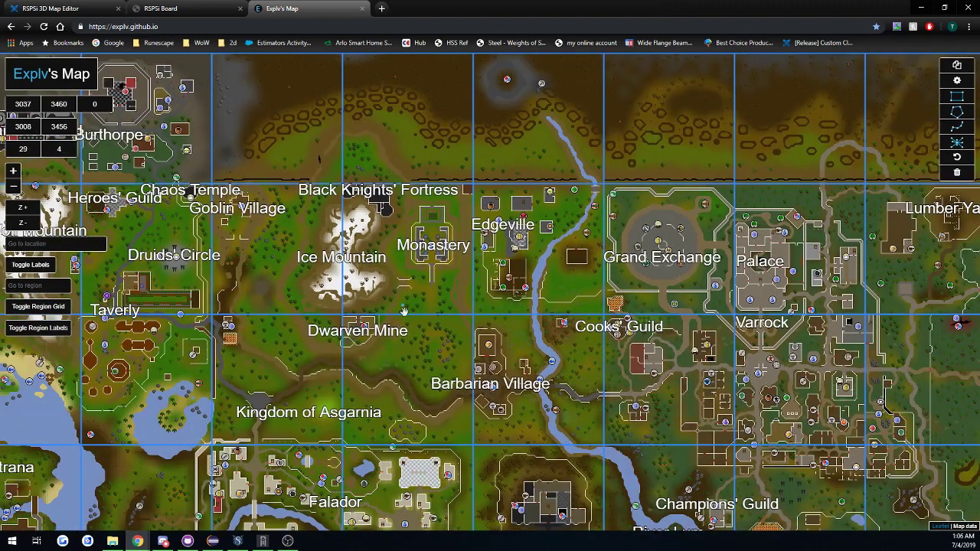
{"action": "left_click_drag", "start_coordinate": [512, 225], "coordinate": [515, 305]}
{"action": "scroll", "coordinate": [514, 305], "scroll_direction": "up", "scroll_amount": 2}
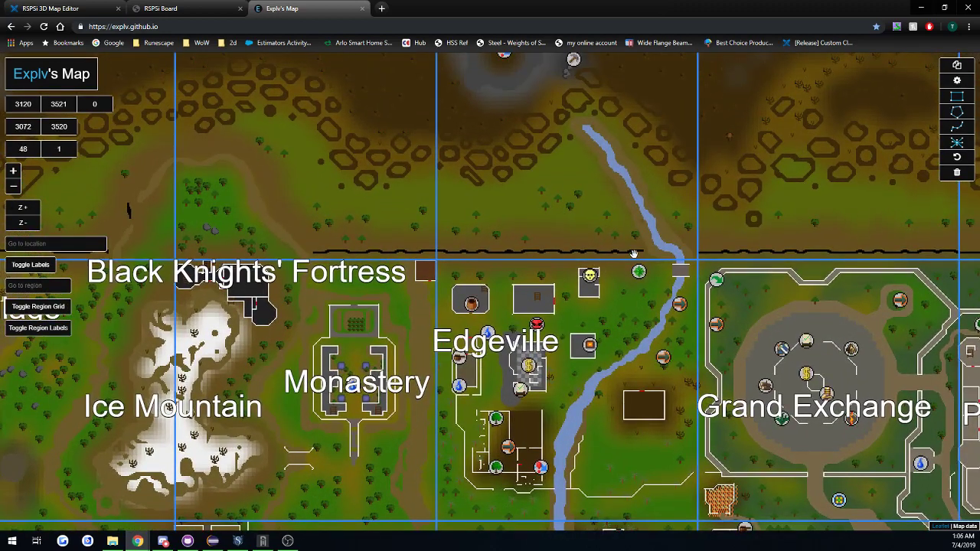
{"action": "left_click_drag", "start_coordinate": [519, 294], "coordinate": [551, 329]}
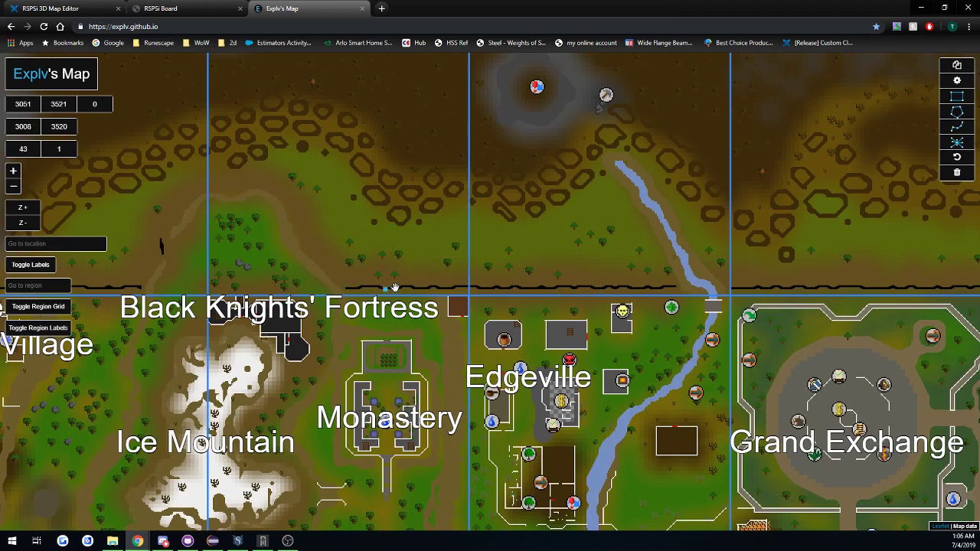
{"action": "left_click_drag", "start_coordinate": [614, 455], "coordinate": [500, 331]}
{"action": "scroll", "coordinate": [354, 336], "scroll_direction": "down", "scroll_amount": 1}
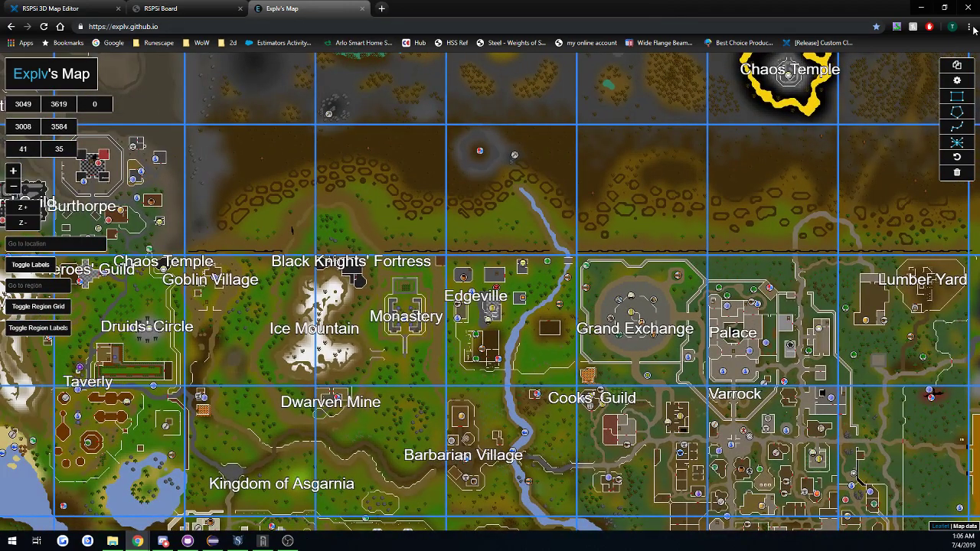
Switch to the RSPSi Map Editor launcher, collapse its plugin section and highlight the SohanScapeCache cache path.
{"action": "left_click", "coordinate": [921, 7]}
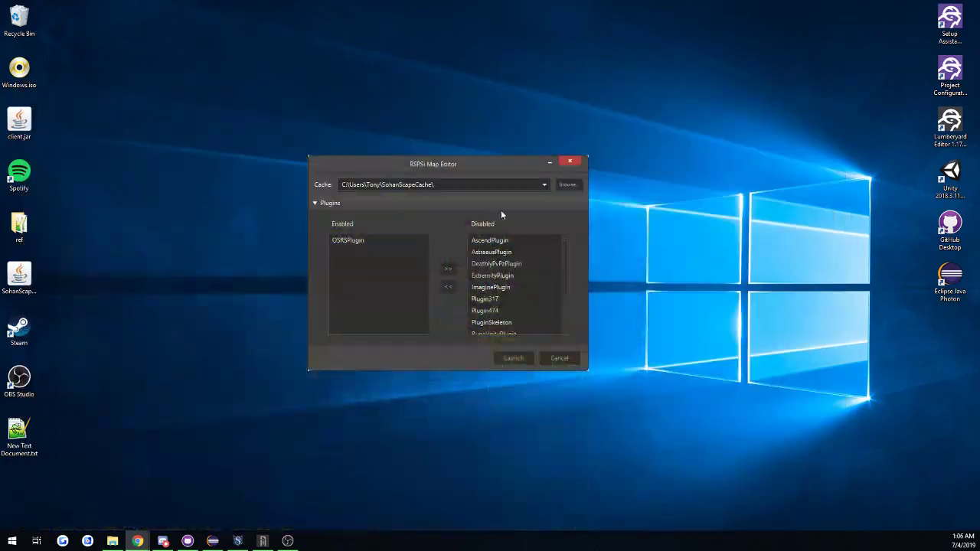
{"action": "left_click", "coordinate": [345, 203]}
{"action": "left_click_drag", "start_coordinate": [429, 164], "coordinate": [446, 177]}
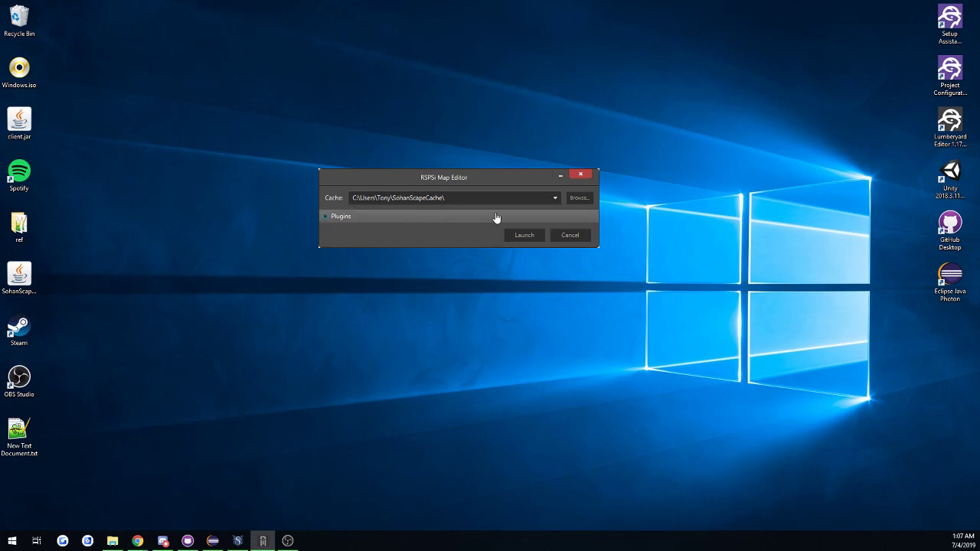
{"action": "left_click_drag", "start_coordinate": [490, 186], "coordinate": [388, 177]}
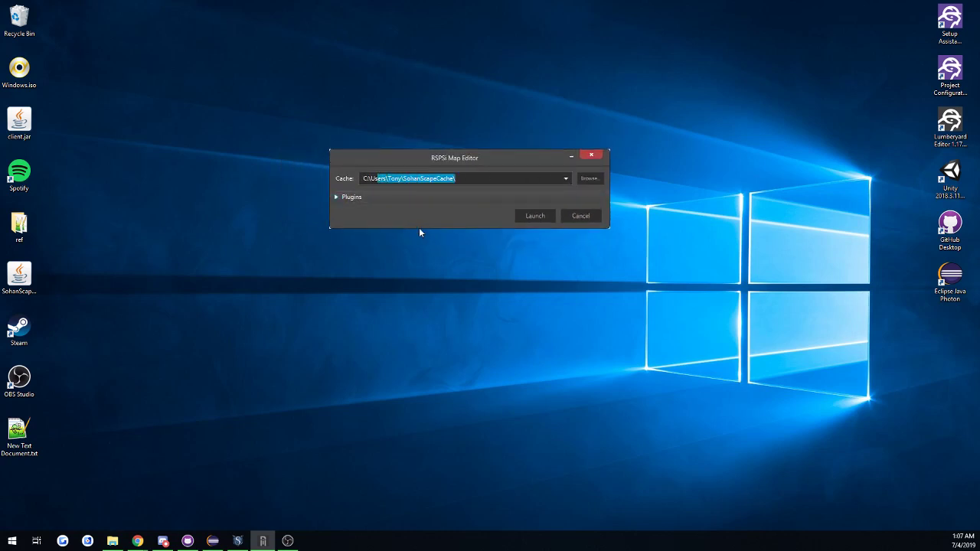
Review the available plugins and launch the map editor with OSRSPlugin enabled.
{"action": "left_click", "coordinate": [337, 197]}
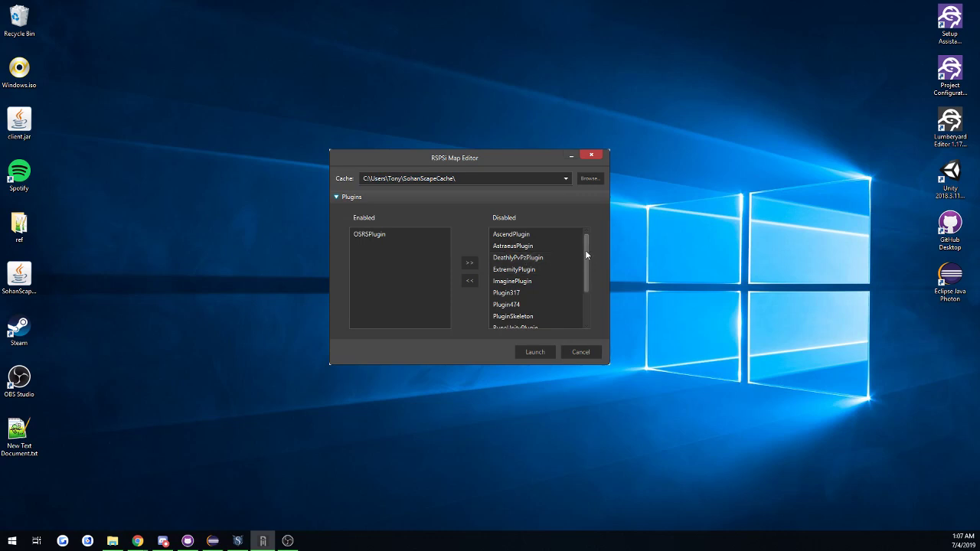
{"action": "left_click_drag", "start_coordinate": [587, 255], "coordinate": [582, 296]}
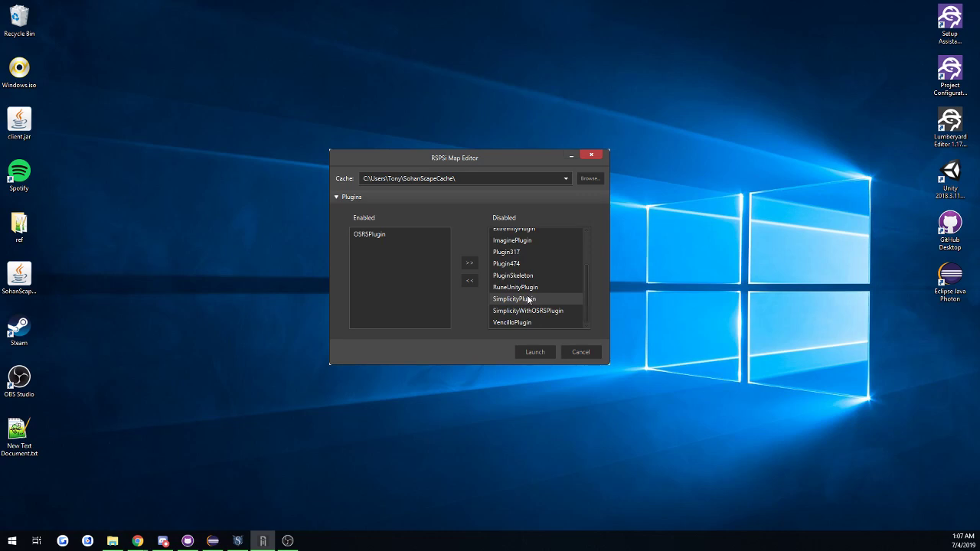
{"action": "scroll", "coordinate": [532, 299], "scroll_direction": "up", "scroll_amount": 3}
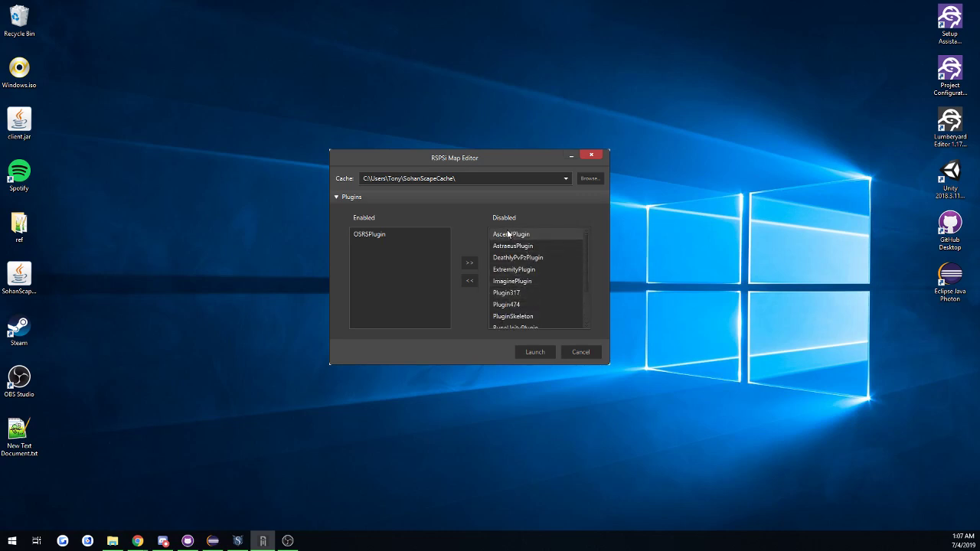
{"action": "scroll", "coordinate": [520, 305], "scroll_direction": "down", "scroll_amount": 1}
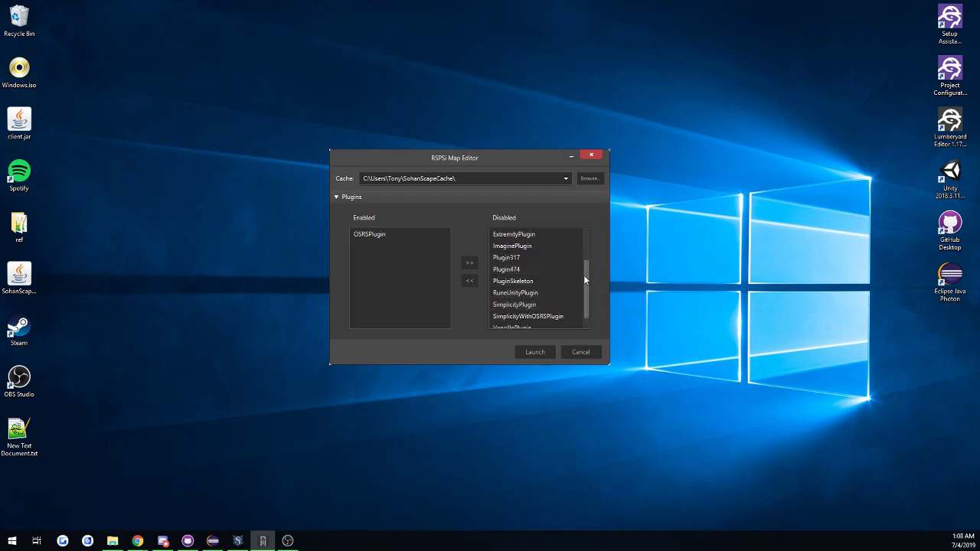
{"action": "scroll", "coordinate": [584, 279], "scroll_direction": "down", "scroll_amount": 1}
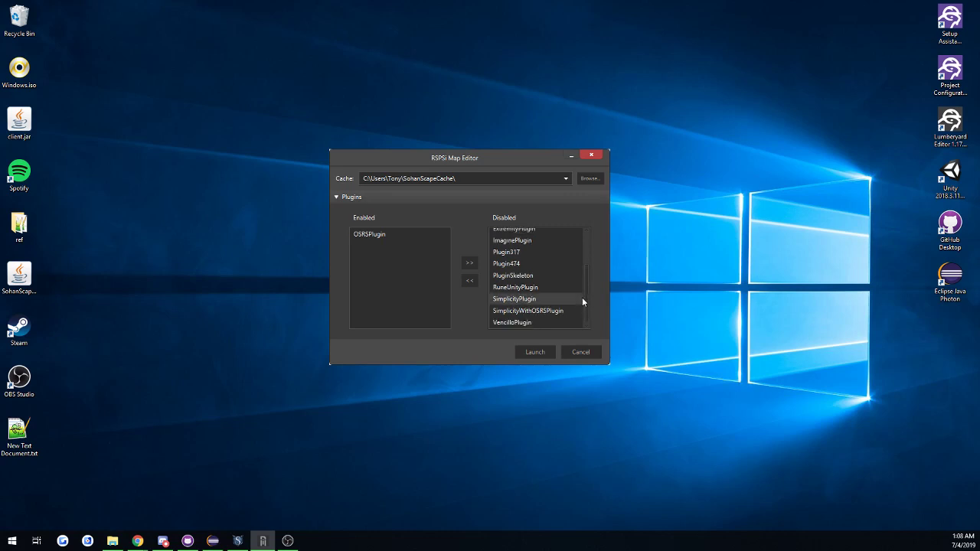
{"action": "left_click", "coordinate": [382, 233]}
{"action": "left_click", "coordinate": [534, 353]}
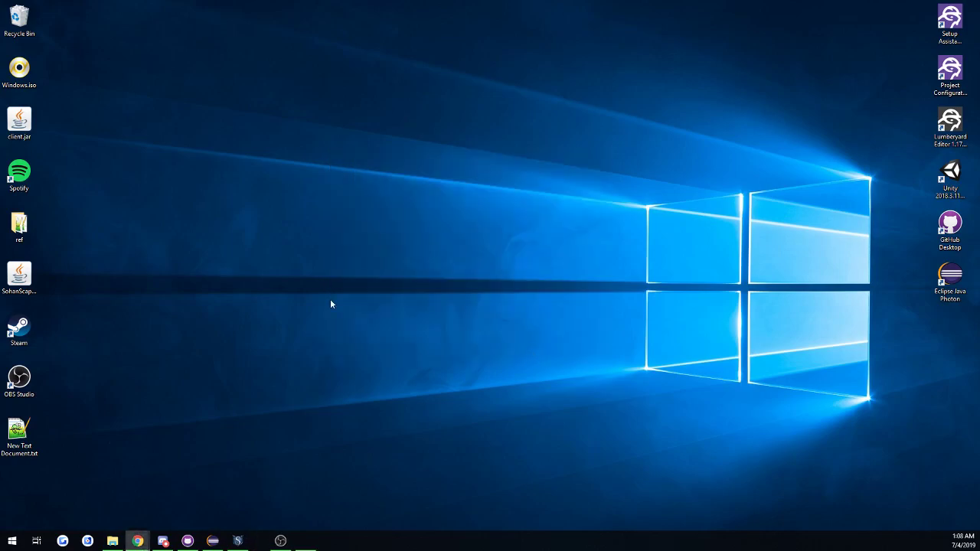
Switch back to Explv's Map in Chrome and examine the Edgeville region's coordinates within the grid.
{"action": "mouse_move", "coordinate": [142, 541]}
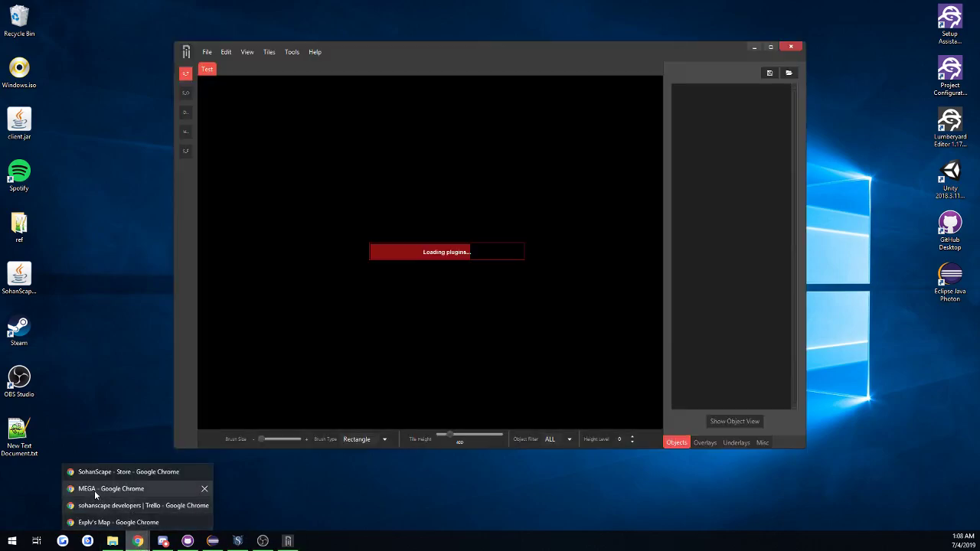
{"action": "left_click", "coordinate": [98, 523]}
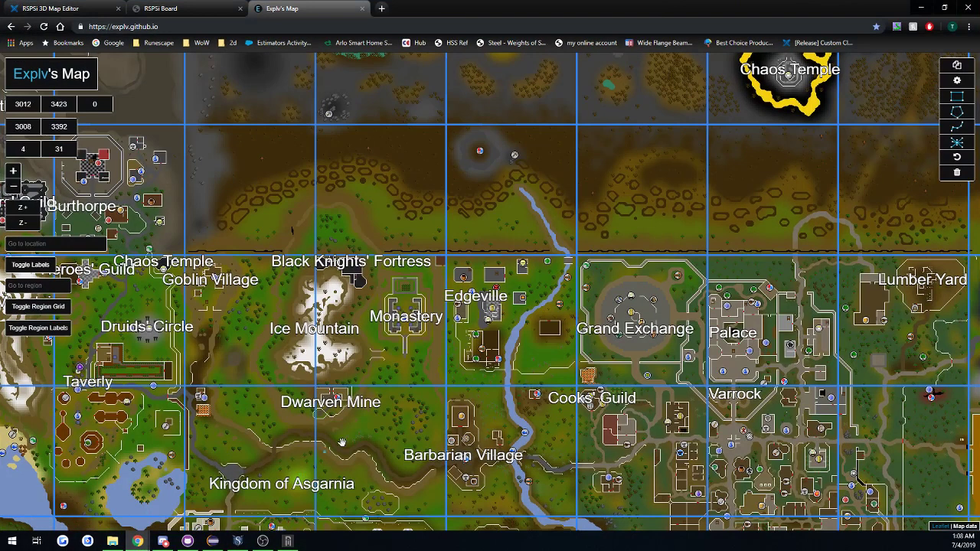
{"action": "left_click_drag", "start_coordinate": [529, 344], "coordinate": [425, 284]}
{"action": "scroll", "coordinate": [424, 280], "scroll_direction": "up", "scroll_amount": 2}
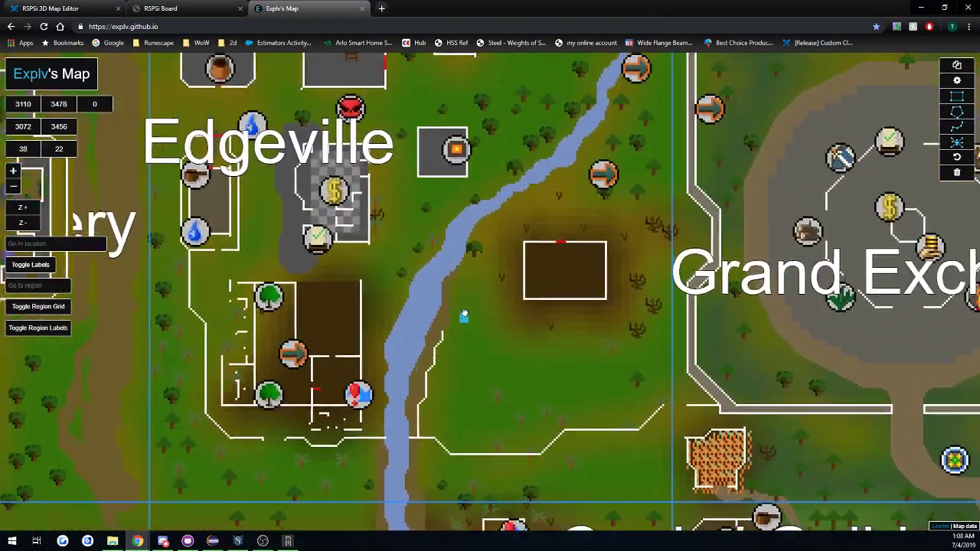
{"action": "scroll", "coordinate": [421, 279], "scroll_direction": "down", "scroll_amount": 1}
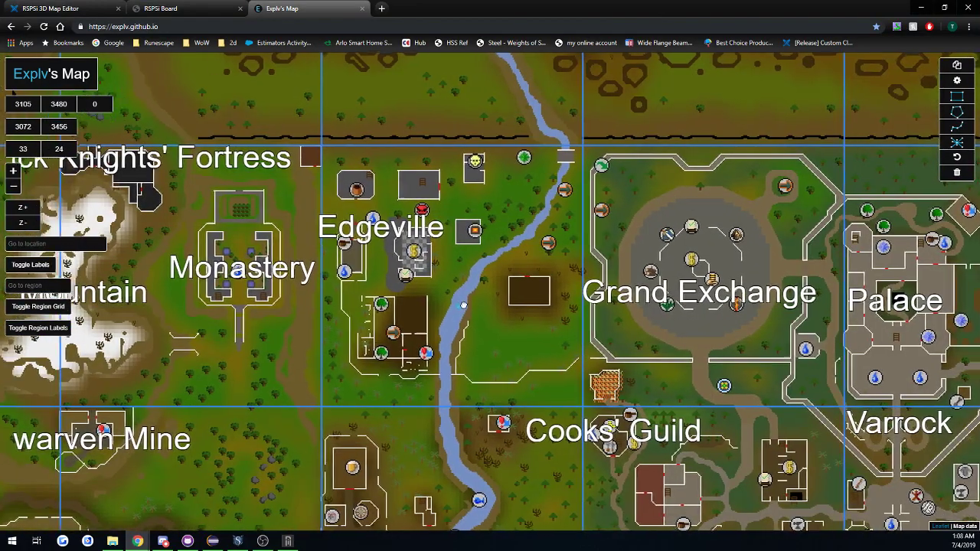
{"action": "left_click_drag", "start_coordinate": [479, 216], "coordinate": [501, 219]}
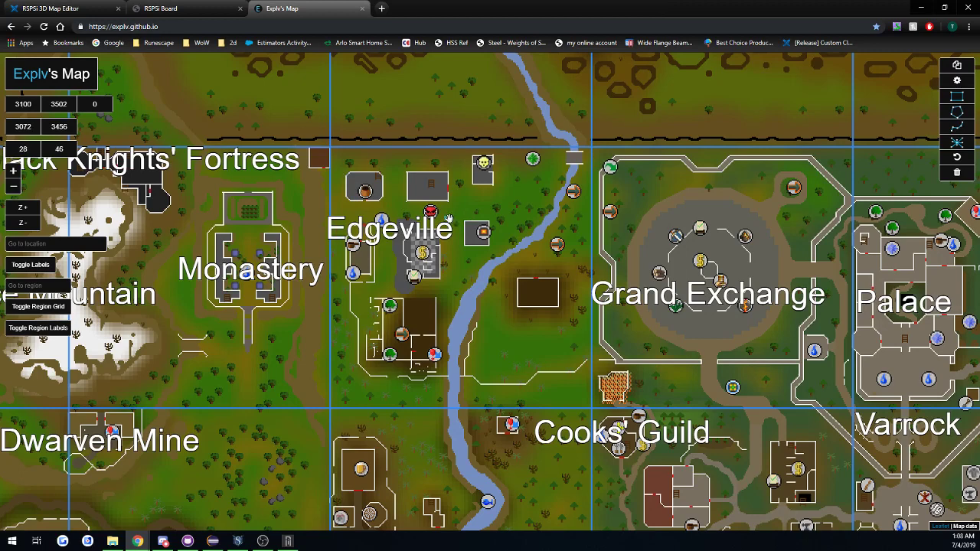
Examine the tile and region coordinates around Edgeville on the map.
{"action": "double_click", "coordinate": [23, 104]}
{"action": "key", "text": "Tab"}
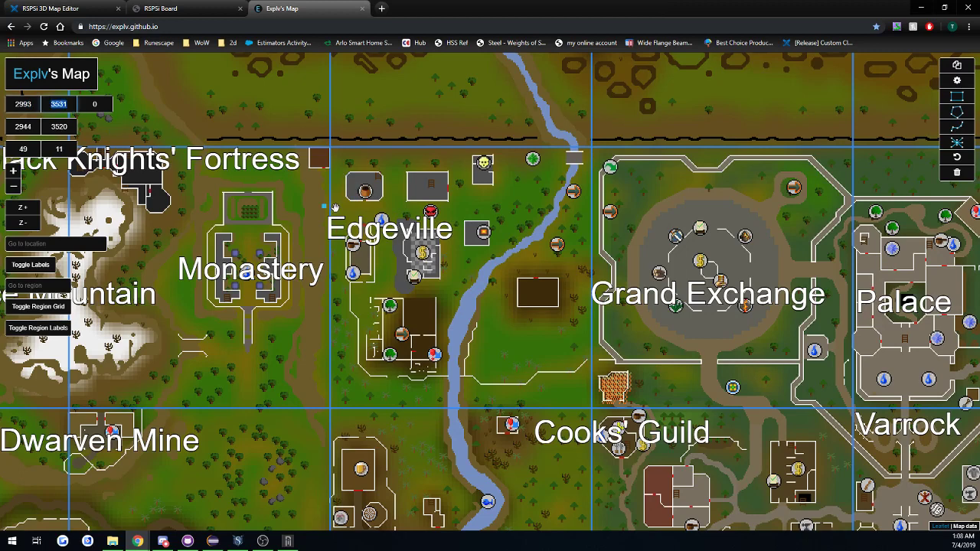
{"action": "left_click", "coordinate": [465, 234]}
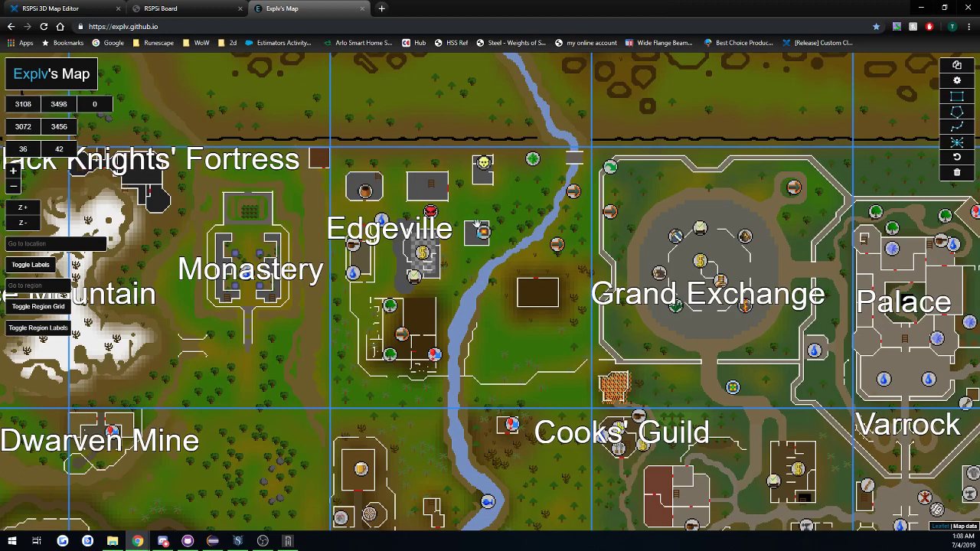
{"action": "left_click", "coordinate": [356, 381]}
{"action": "left_click", "coordinate": [507, 211]}
Switch to the RSPSi Map Editor by minimizing Chrome, and maximize the editor window.
{"action": "left_click", "coordinate": [922, 8]}
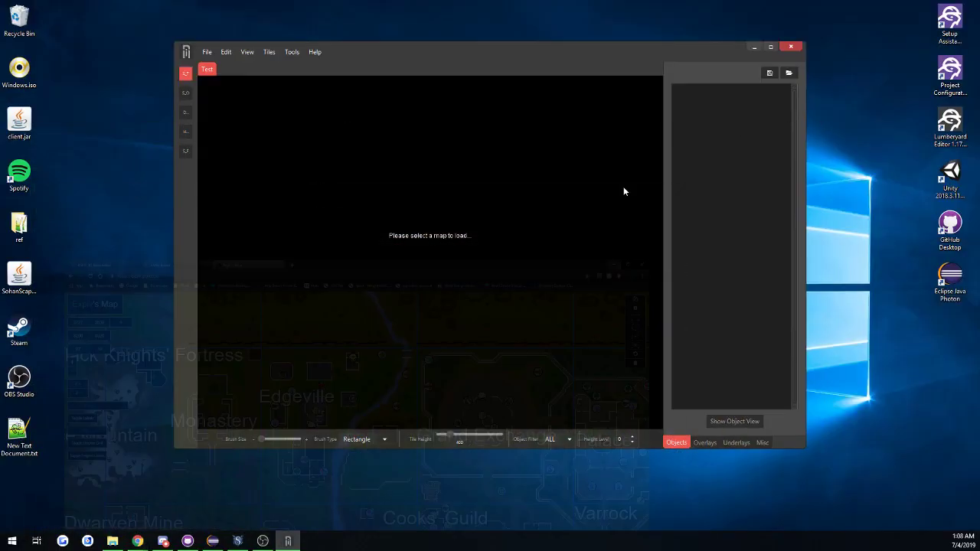
{"action": "left_click", "coordinate": [213, 52]}
{"action": "mouse_move", "coordinate": [226, 80]}
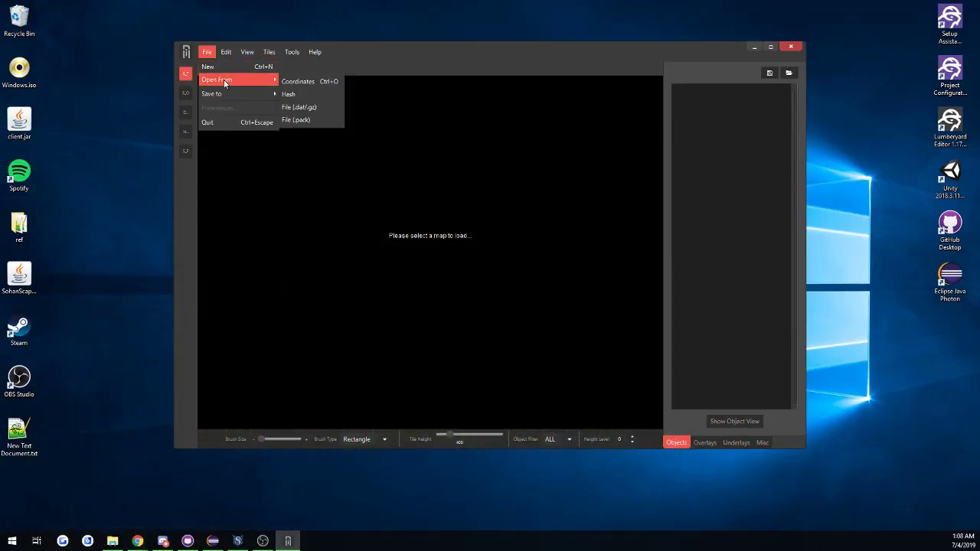
{"action": "left_click", "coordinate": [394, 62]}
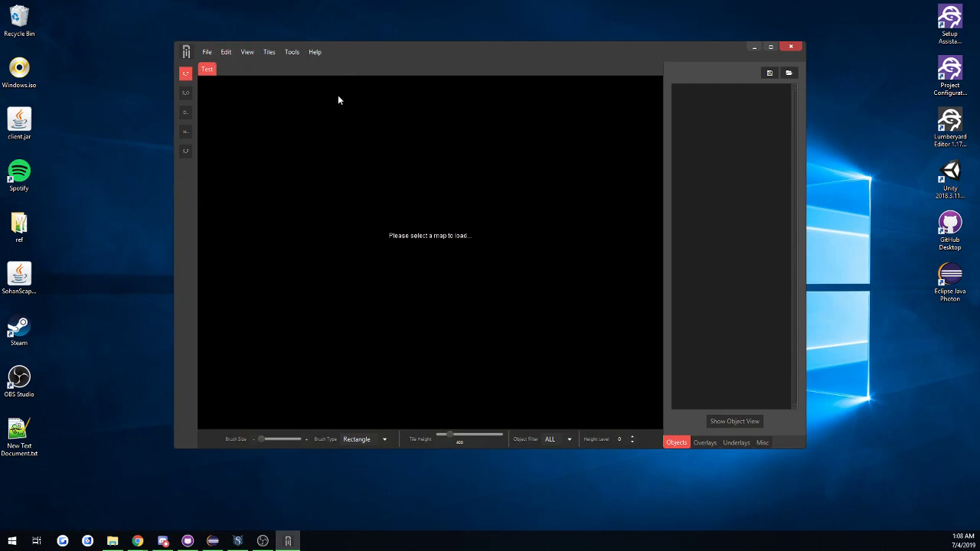
{"action": "double_click", "coordinate": [392, 51]}
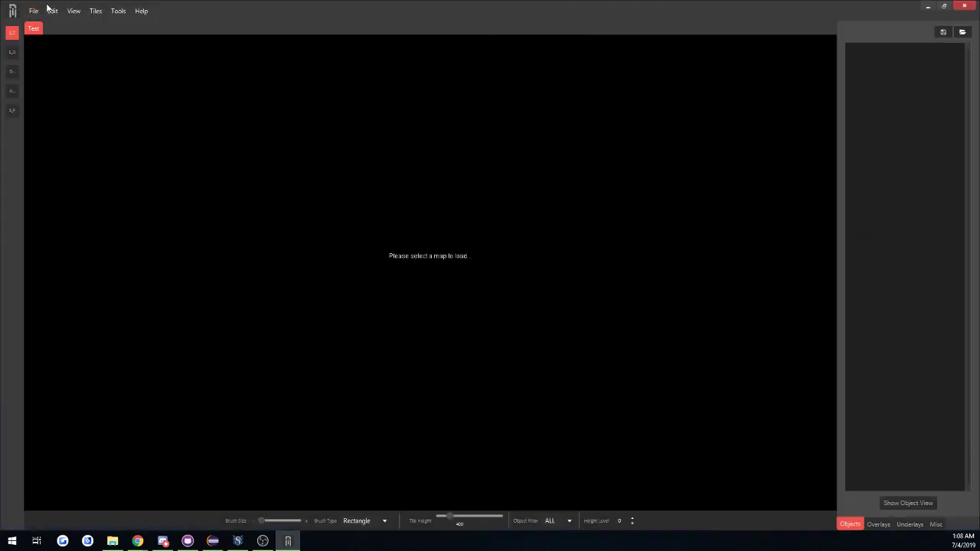
Open the Edgeville map from coordinates, entering X 3100 and the region's Y coordinate.
{"action": "left_click", "coordinate": [36, 14]}
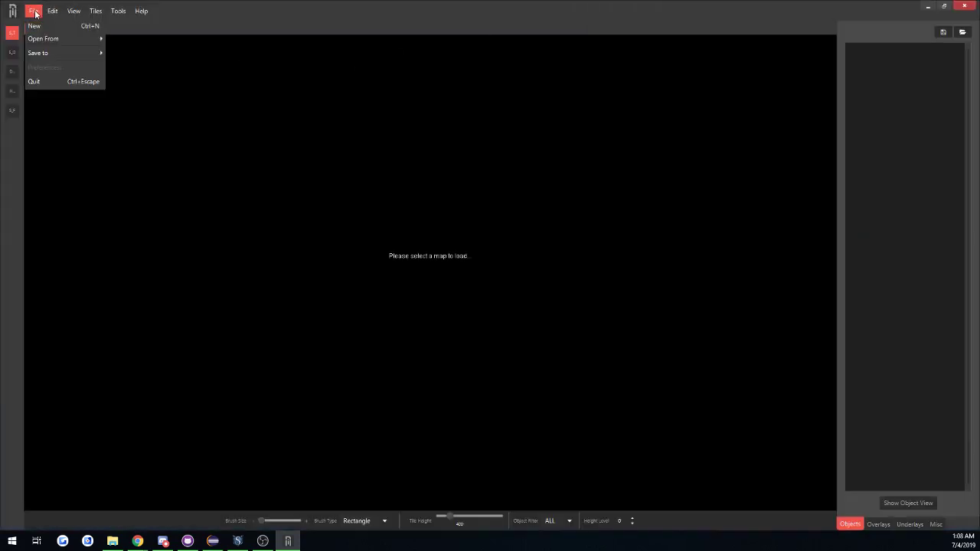
{"action": "mouse_move", "coordinate": [41, 38]}
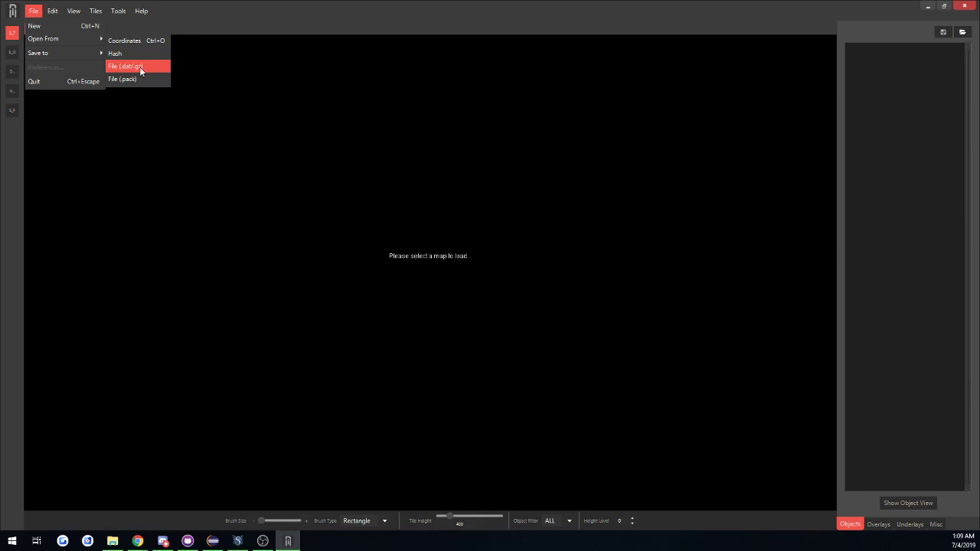
{"action": "left_click", "coordinate": [128, 43]}
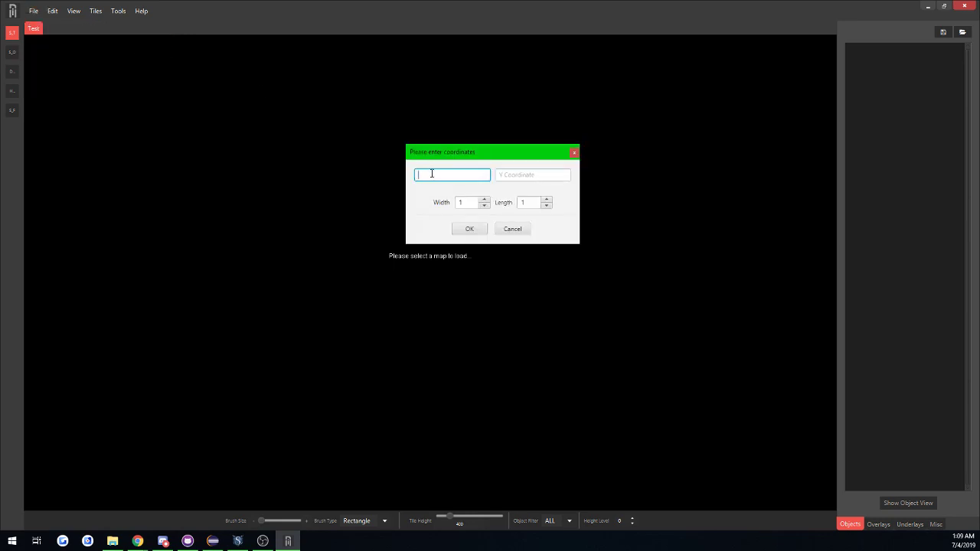
{"action": "type", "text": "3100"}
{"action": "key", "text": "Tab"}
{"action": "type", "text": "350"}
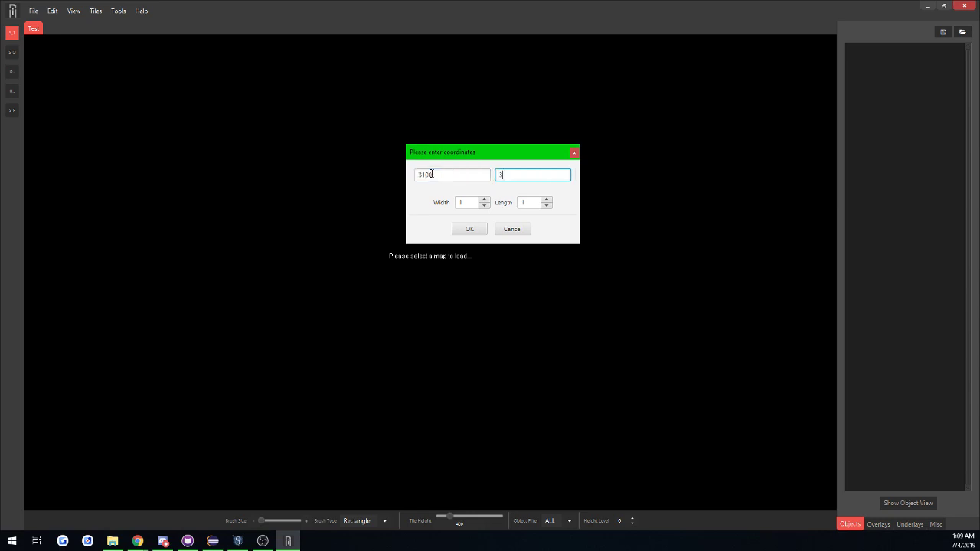
{"action": "left_click", "coordinate": [469, 227]}
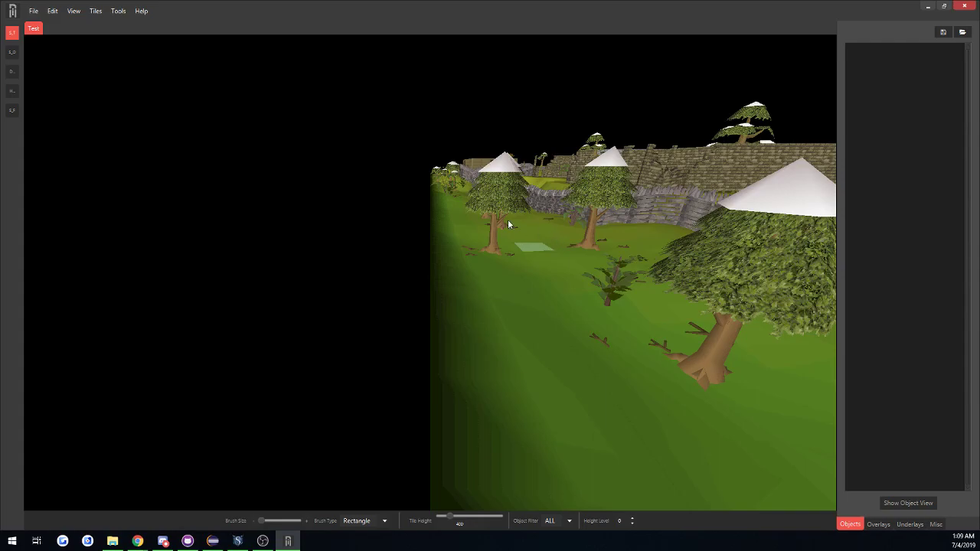
Examine the loaded Edgeville buildings and surrounding terrain from above.
{"action": "middle_click_drag", "start_coordinate": [508, 219], "coordinate": [429, 272]}
{"action": "key", "text": "w"}
{"action": "key", "text": "s"}
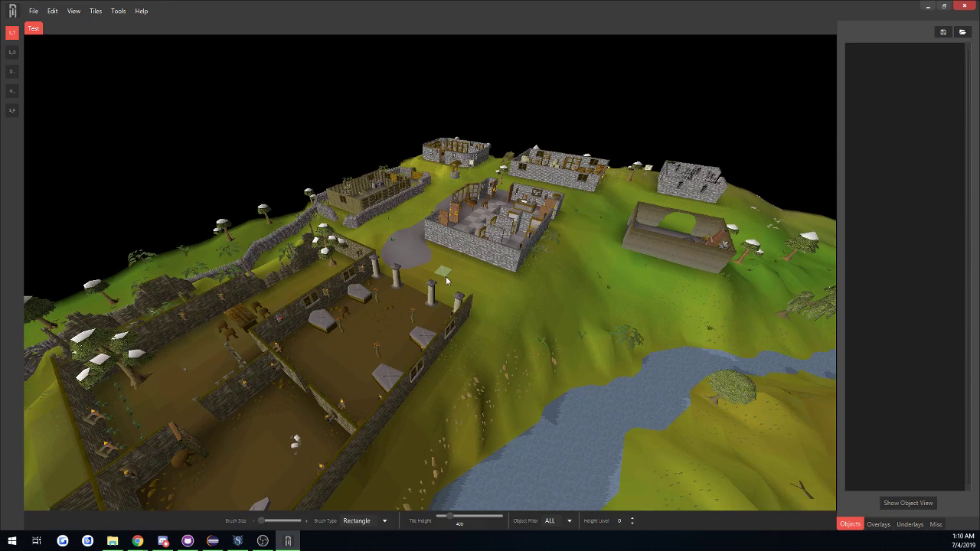
{"action": "key", "text": "w"}
{"action": "key", "text": "w"}
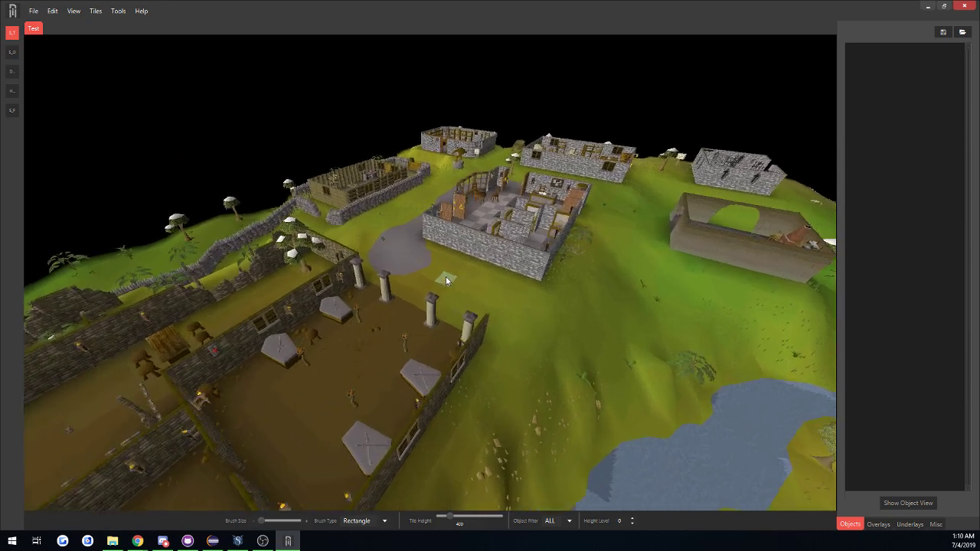
{"action": "key", "text": "s"}
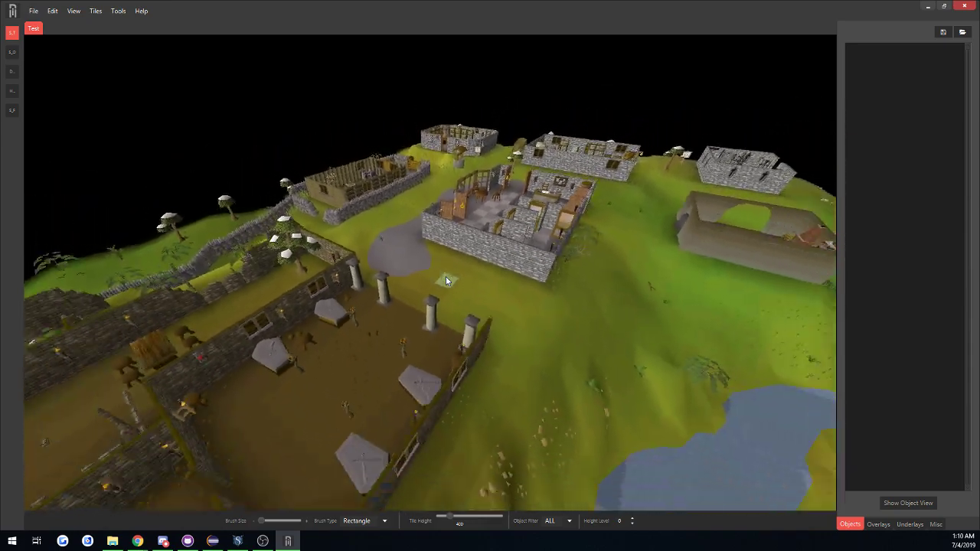
{"action": "key", "text": "s"}
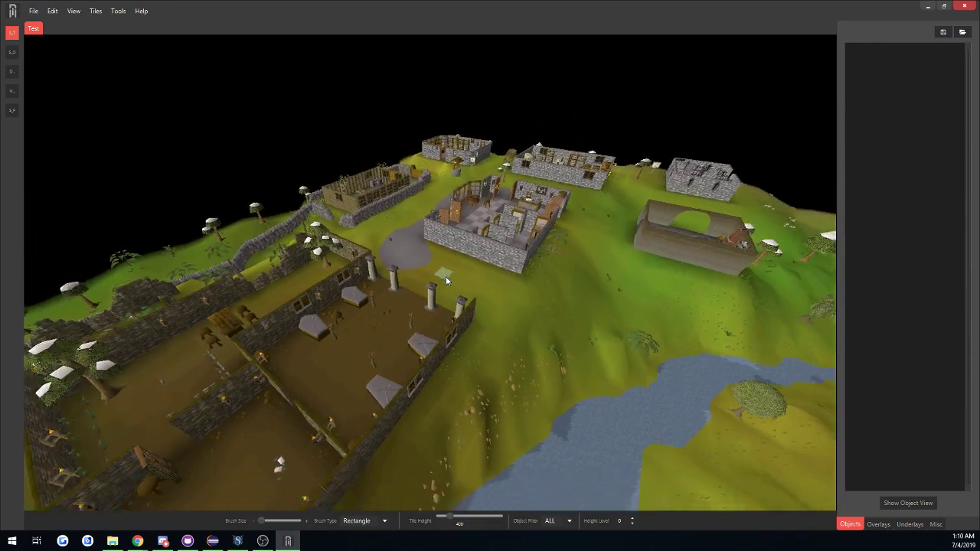
{"action": "key", "text": "a"}
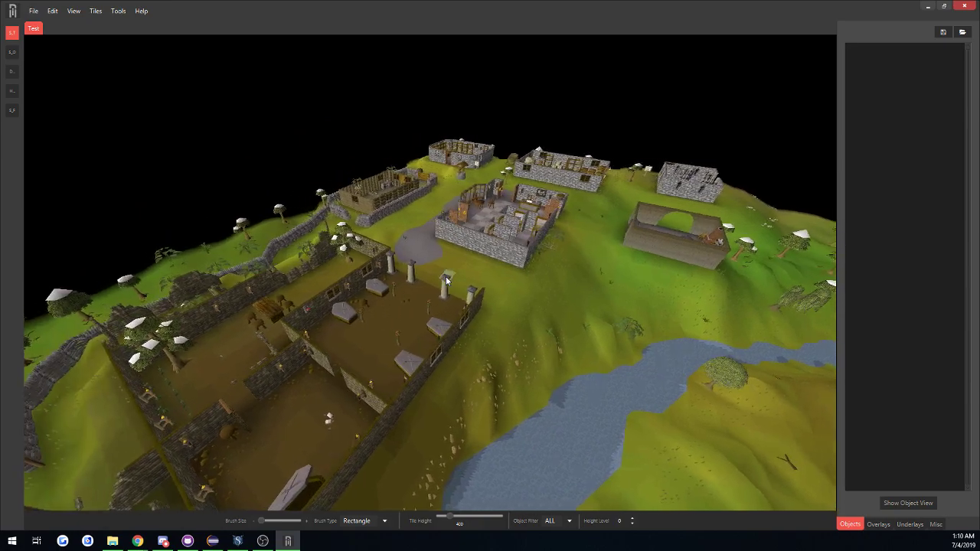
{"action": "key", "text": "d"}
{"action": "key", "text": "a"}
{"action": "key", "text": "d"}
{"action": "key", "text": "d"}
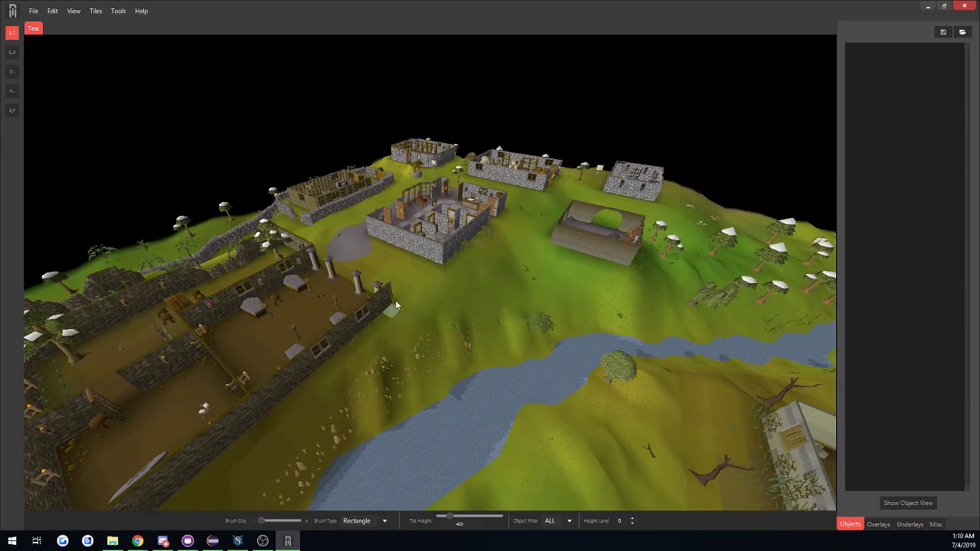
Inspect the river, the map's edge and the area around the bank from different angles.
{"action": "middle_click_drag", "start_coordinate": [395, 300], "coordinate": [394, 238]}
{"action": "middle_click_drag", "start_coordinate": [414, 321], "coordinate": [535, 306]}
{"action": "key", "text": "w"}
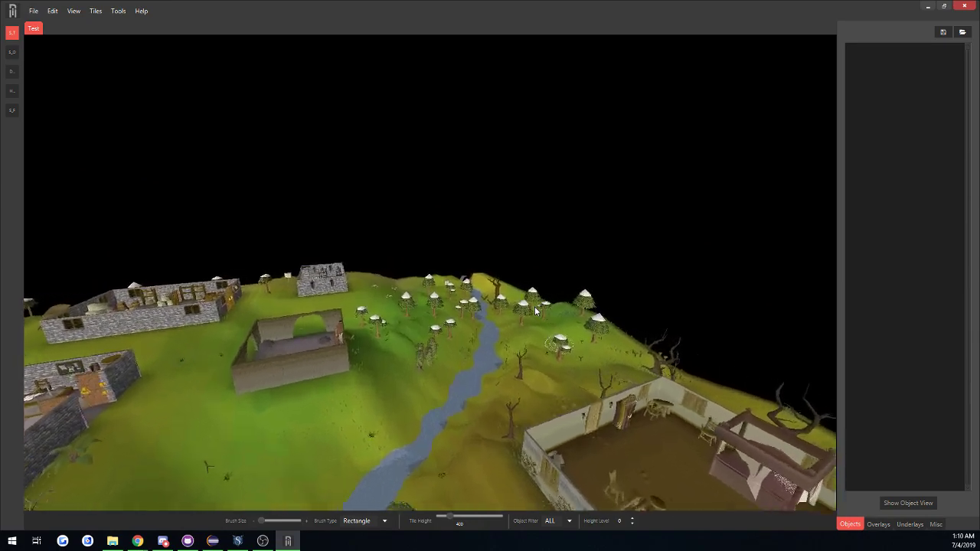
{"action": "key", "text": "w"}
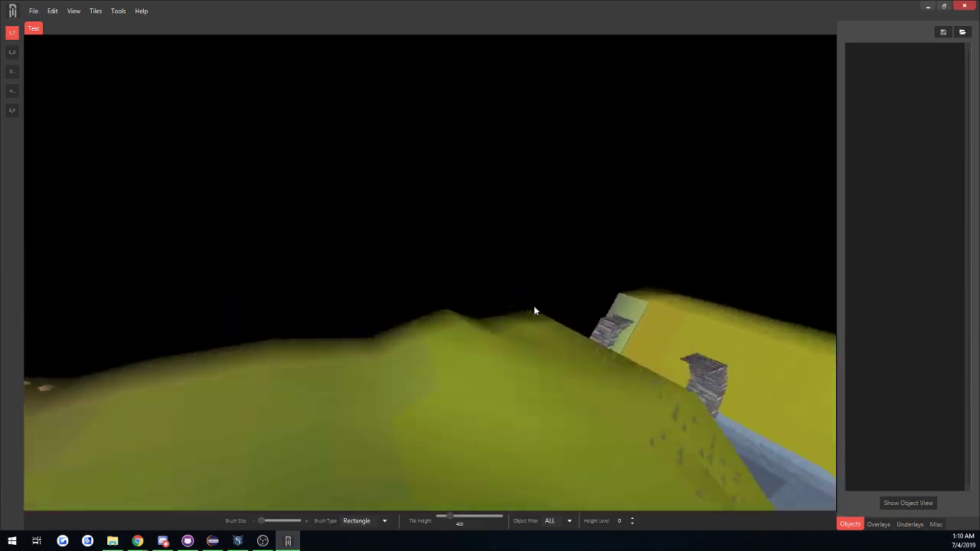
{"action": "key", "text": "s"}
{"action": "middle_click_drag", "start_coordinate": [535, 307], "coordinate": [503, 445]}
{"action": "key", "text": "w"}
{"action": "key", "text": "w"}
{"action": "key", "text": "s"}
{"action": "key", "text": "d"}
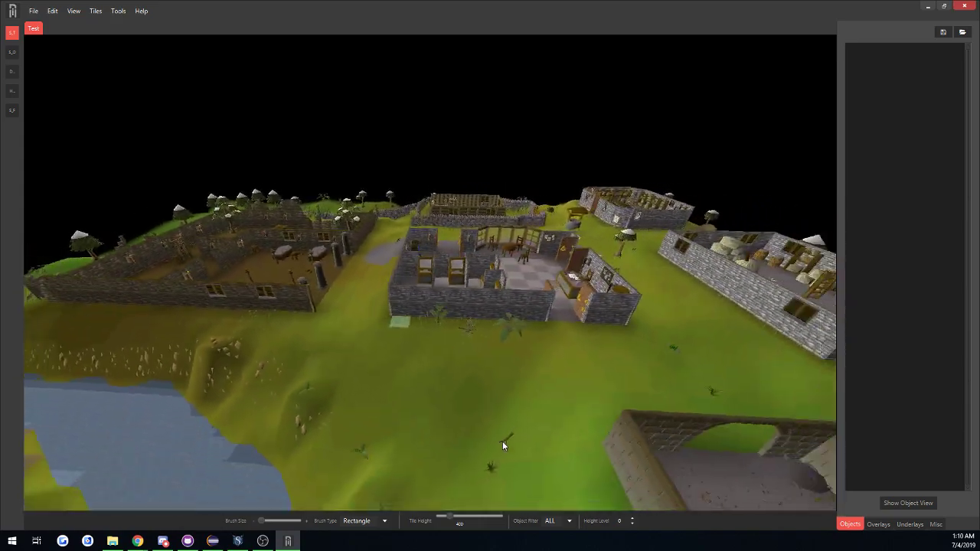
{"action": "key", "text": "d"}
{"action": "key", "text": "s"}
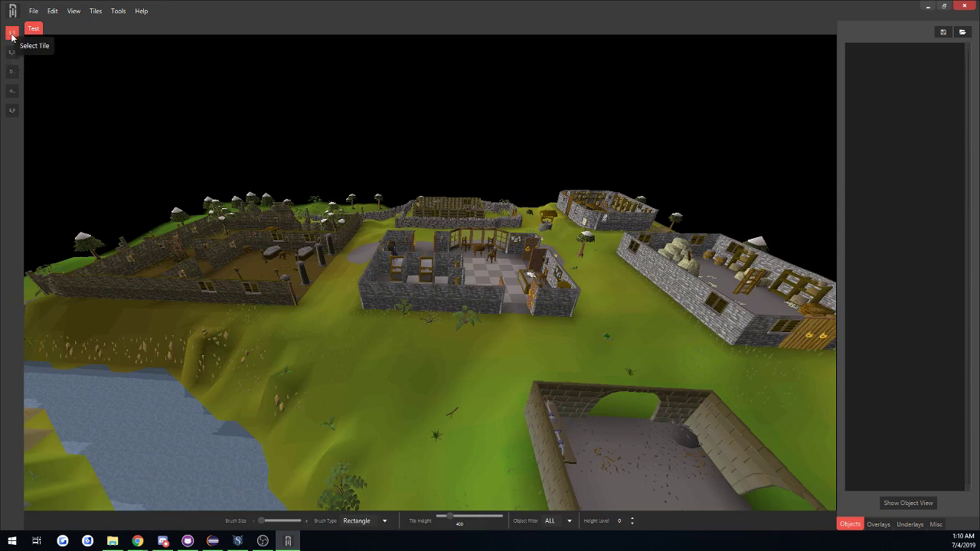
Select a block of ground tiles with Select Tile at the edge of the grey patch beside the bank.
{"action": "key", "text": "w"}
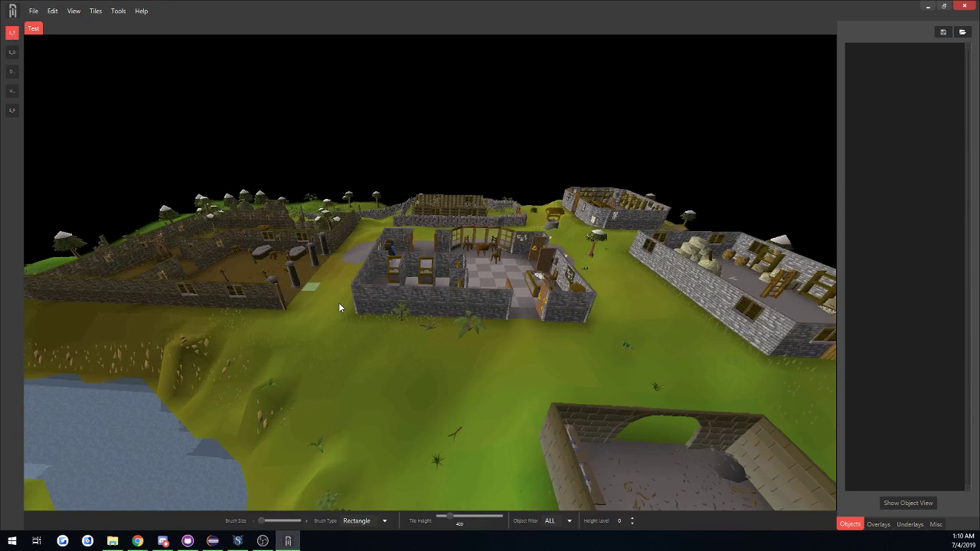
{"action": "middle_click_drag", "start_coordinate": [338, 304], "coordinate": [374, 320]}
{"action": "key", "text": "a"}
{"action": "key", "text": "w"}
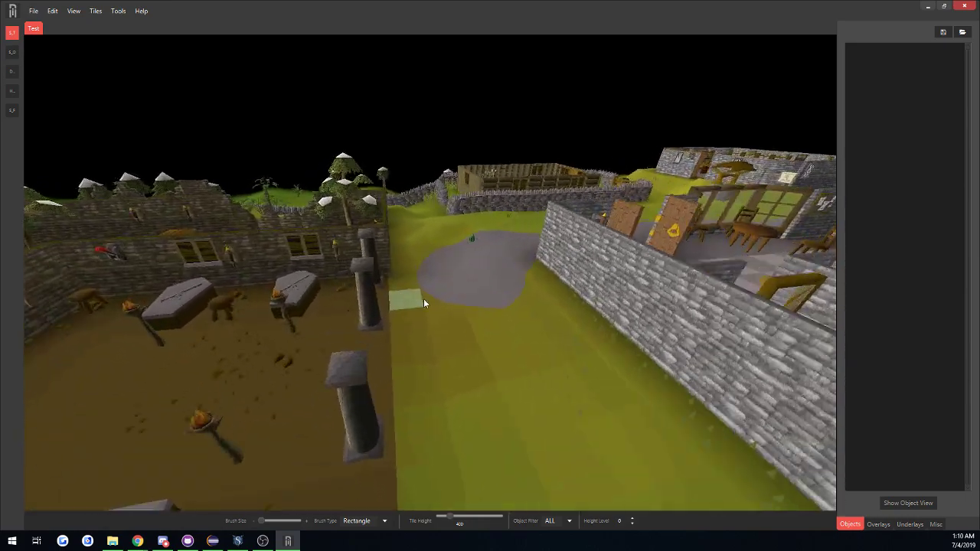
{"action": "left_click", "coordinate": [450, 291]}
{"action": "left_click_drag", "start_coordinate": [509, 274], "coordinate": [481, 313]}
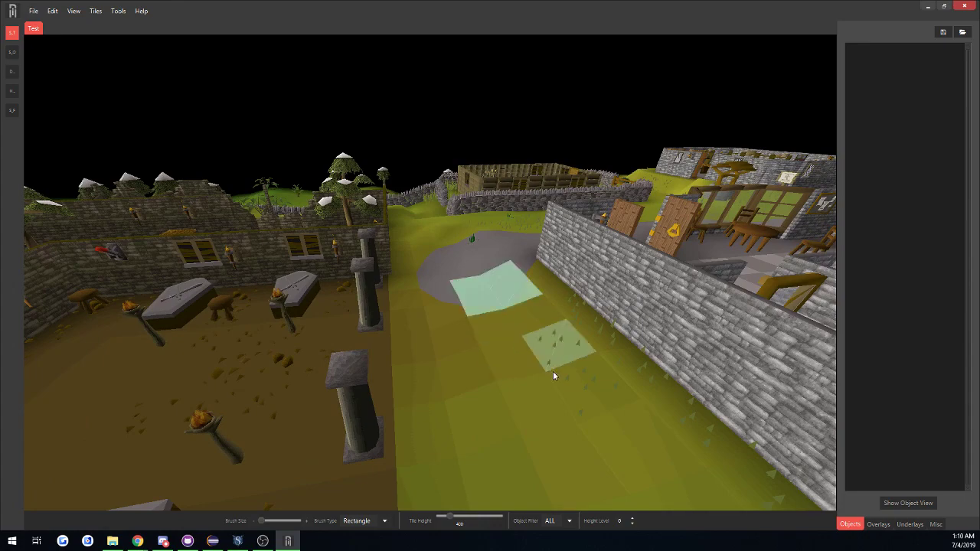
Select a section of the bank's outer stone wall with the Select Object tool.
{"action": "key", "text": "d"}
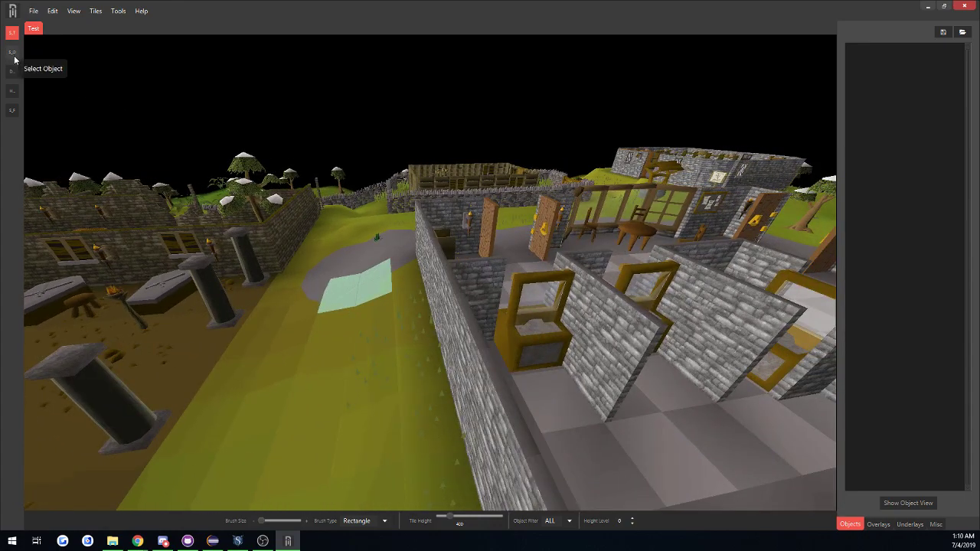
{"action": "left_click", "coordinate": [11, 51]}
{"action": "key", "text": "a"}
{"action": "middle_click_drag", "start_coordinate": [355, 278], "coordinate": [463, 313]}
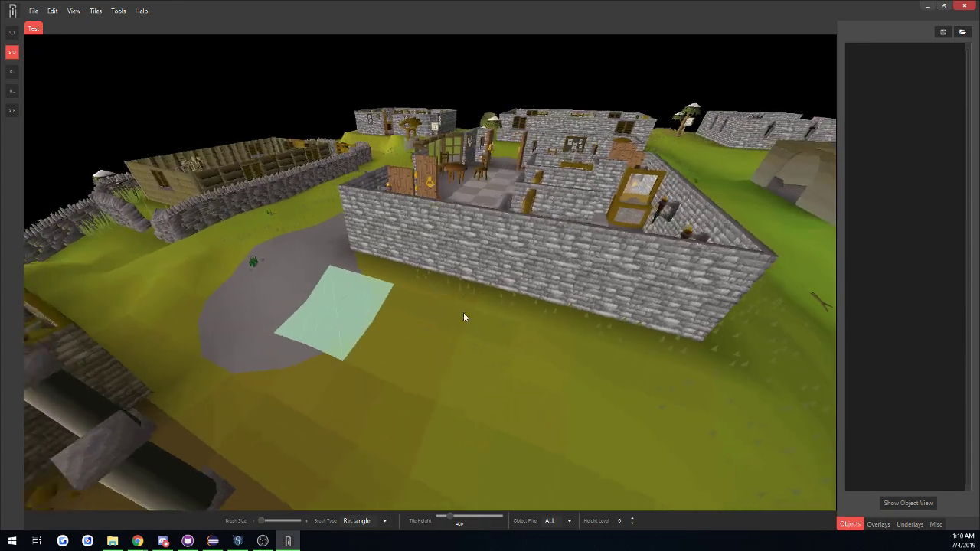
{"action": "left_click", "coordinate": [436, 249]}
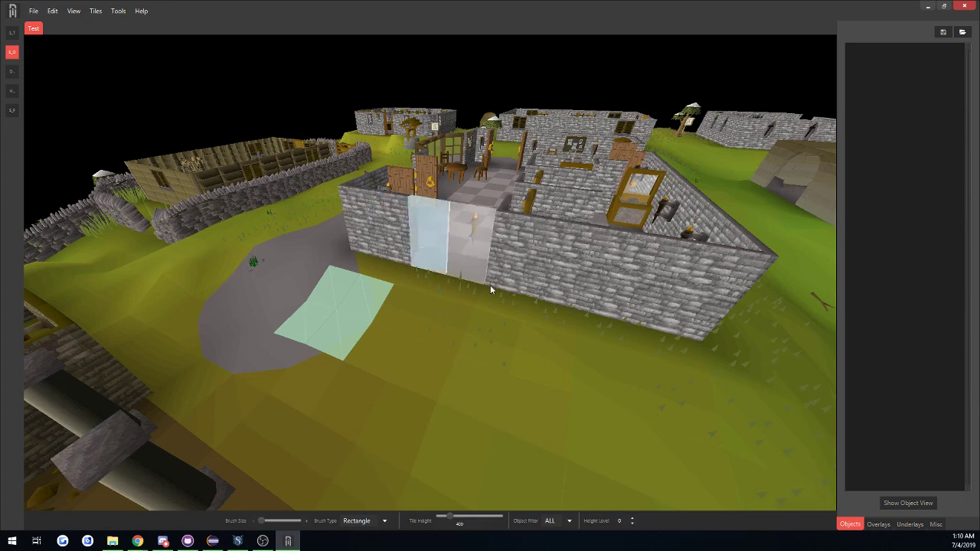
Delete a standing torch, plus a coffin and the torch beside it, inside the pillared ruins with the delete tool.
{"action": "middle_click_drag", "start_coordinate": [488, 432], "coordinate": [229, 230]}
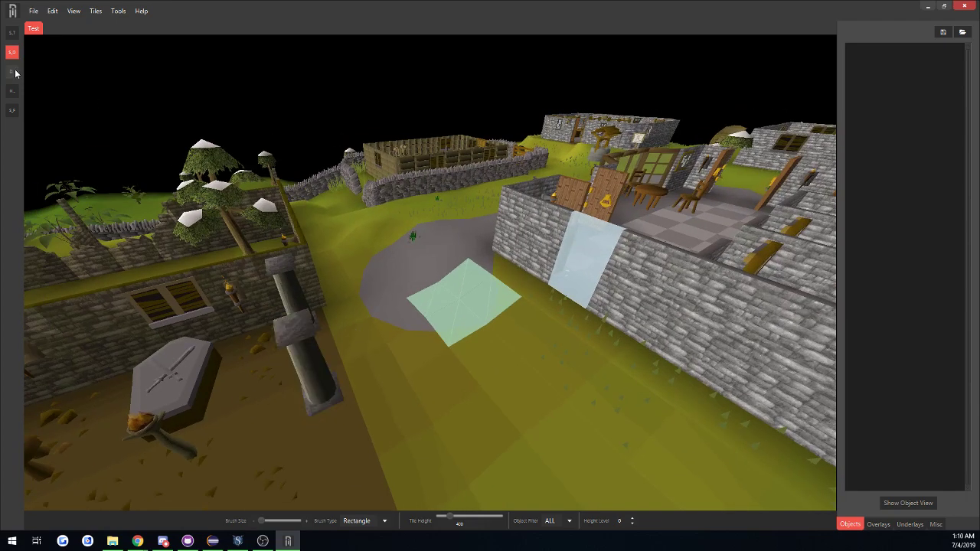
{"action": "left_click", "coordinate": [13, 72]}
{"action": "middle_click_drag", "start_coordinate": [559, 350], "coordinate": [416, 383]}
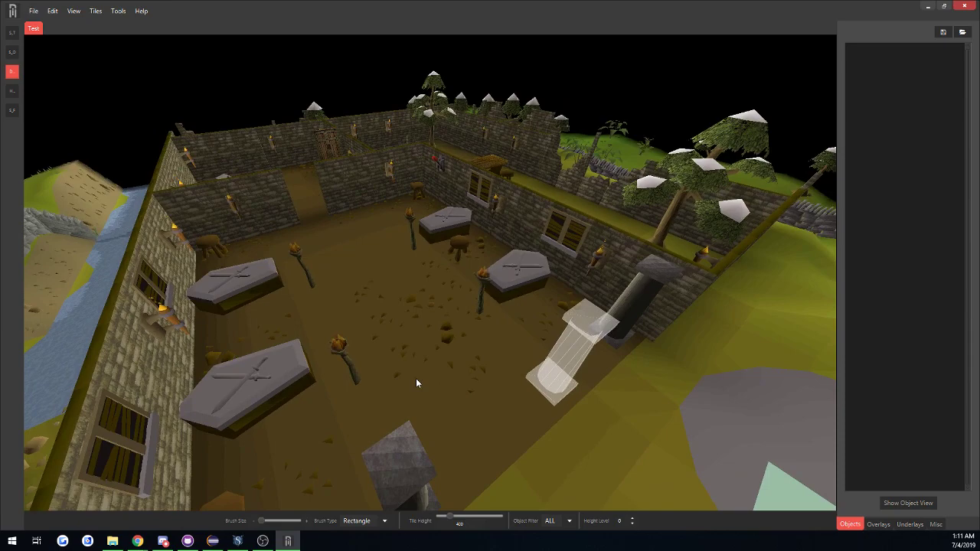
{"action": "left_click", "coordinate": [480, 312]}
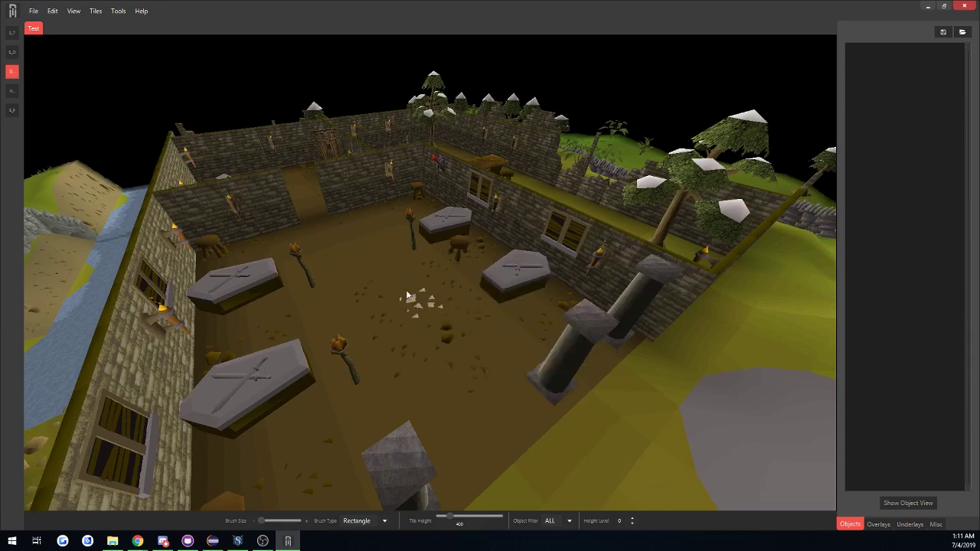
{"action": "mouse_move", "coordinate": [407, 296]}
{"action": "middle_mouse_down"}
{"action": "mouse_move", "coordinate": [186, 242]}
{"action": "mouse_move", "coordinate": [414, 287]}
{"action": "middle_mouse_up"}
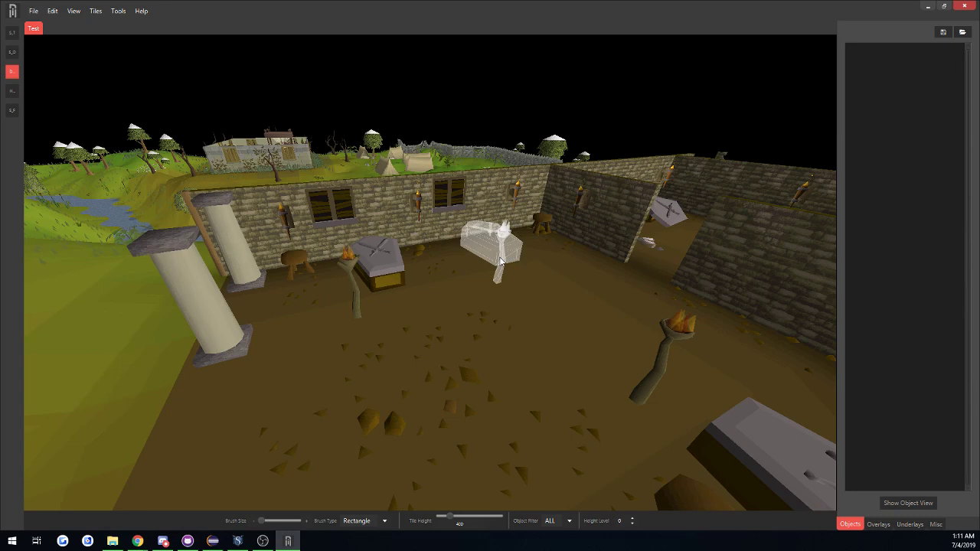
{"action": "key", "text": "Delete"}
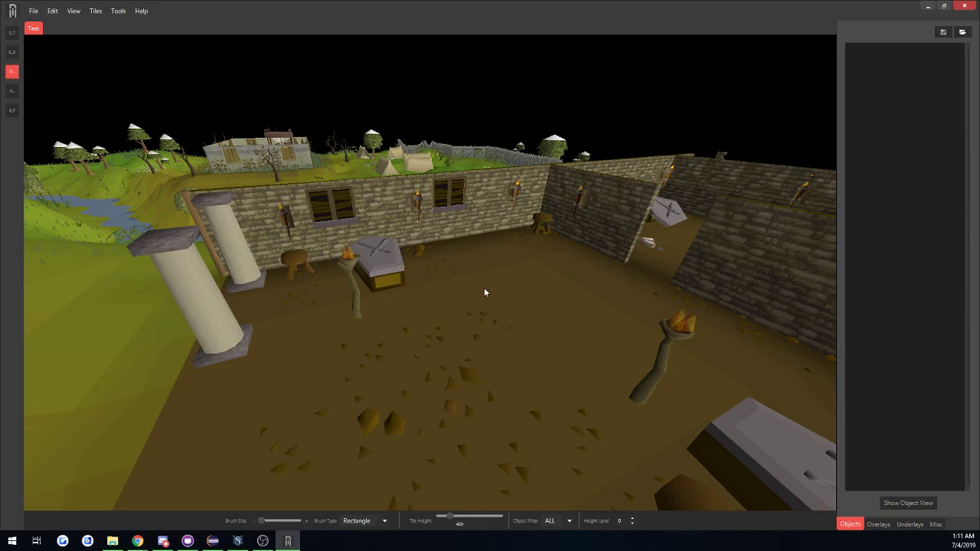
Examine the wall sections and wall-mounted torches inside the bank.
{"action": "key", "text": "s"}
{"action": "middle_click_drag", "start_coordinate": [484, 293], "coordinate": [452, 305]}
{"action": "key", "text": "a"}
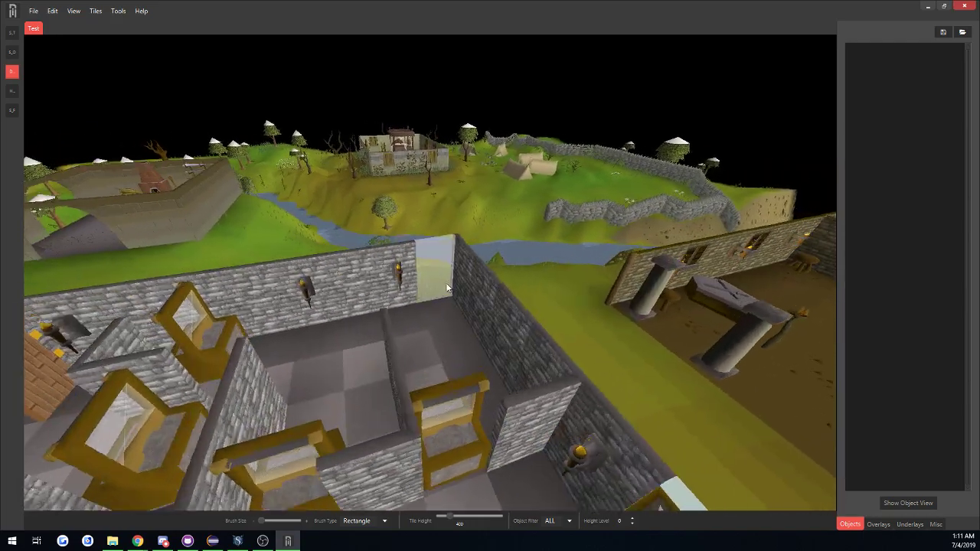
{"action": "key", "text": "w"}
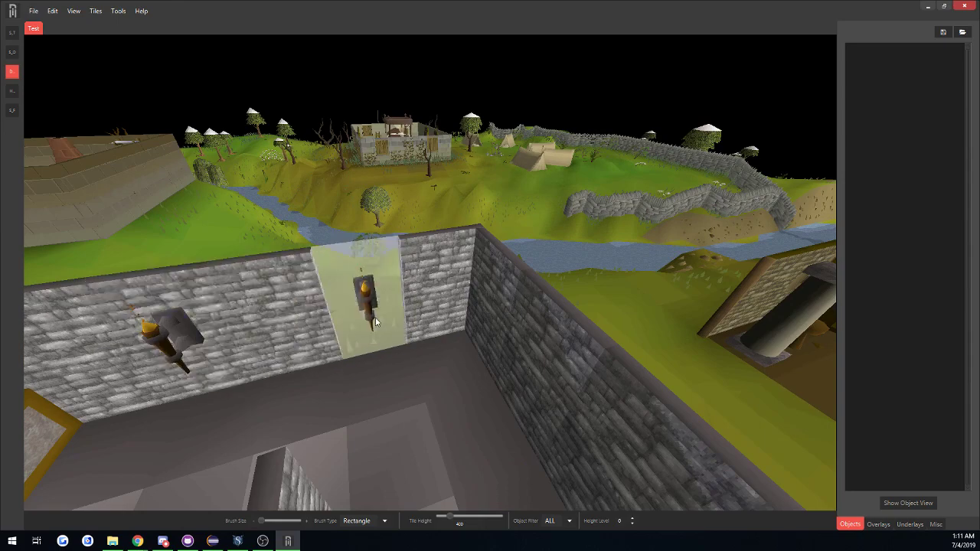
{"action": "middle_click_drag", "start_coordinate": [384, 346], "coordinate": [546, 456]}
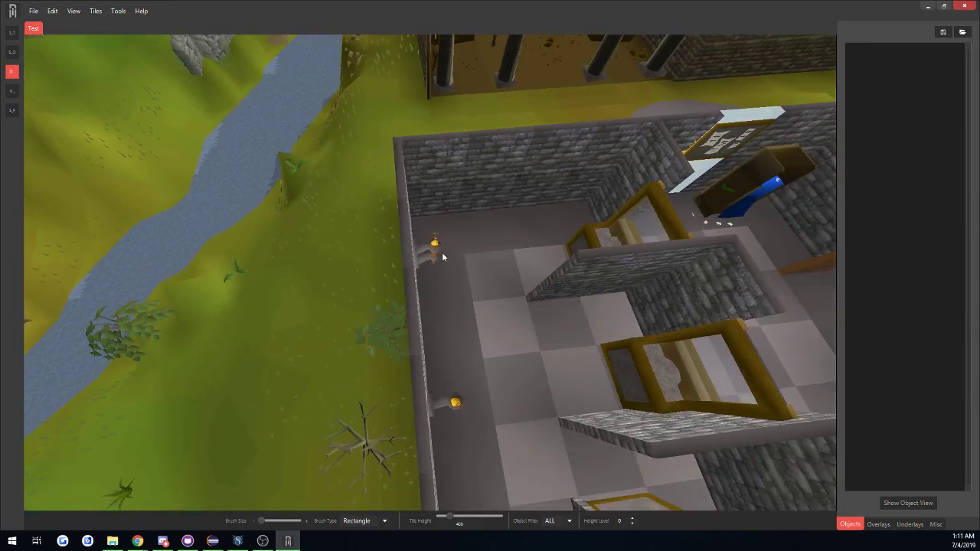
Raise a corner of the grass tile bordering the grey patch with the Modify Height tool, and lower it again.
{"action": "left_click", "coordinate": [11, 91]}
{"action": "key", "text": "d"}
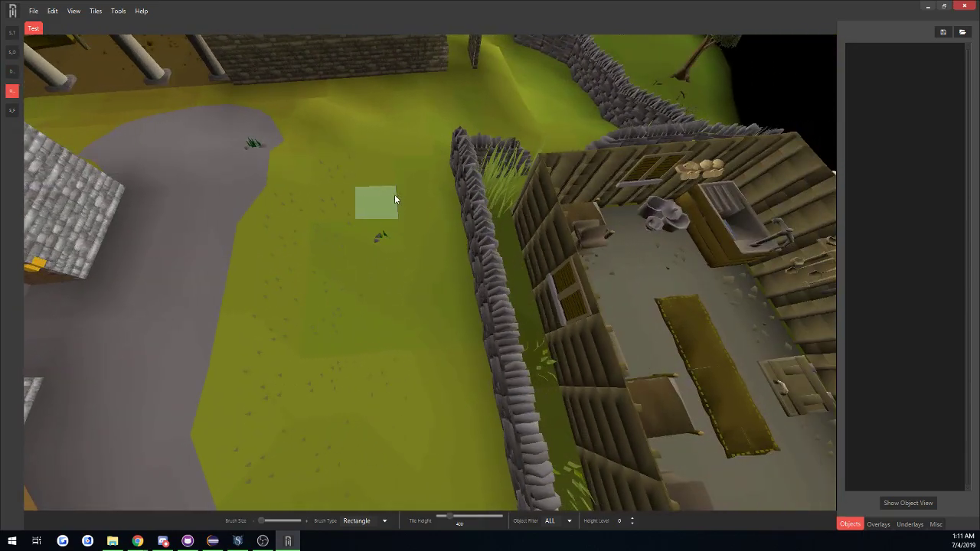
{"action": "middle_click_drag", "start_coordinate": [395, 199], "coordinate": [344, 158]}
{"action": "scroll", "coordinate": [344, 158], "scroll_direction": "down", "scroll_amount": 3}
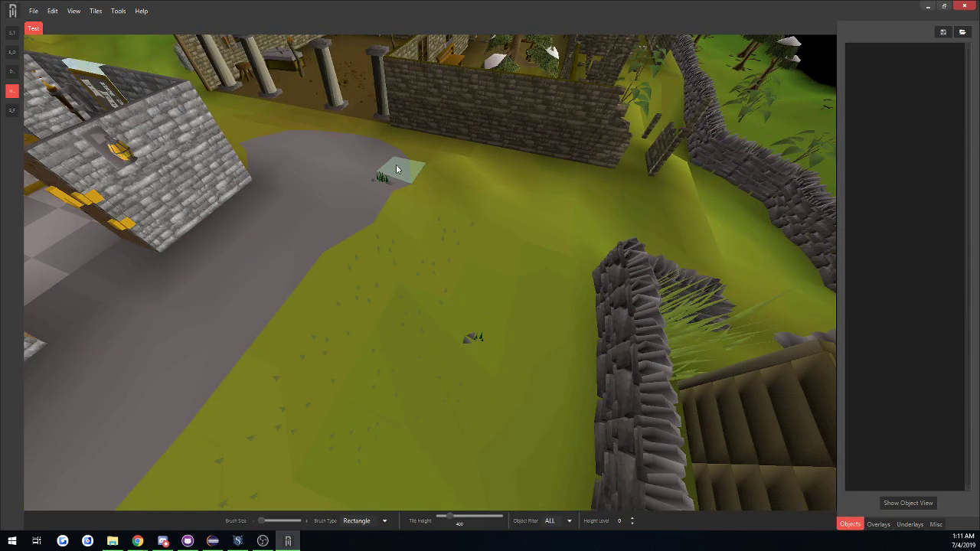
{"action": "middle_click_drag", "start_coordinate": [422, 222], "coordinate": [413, 203]}
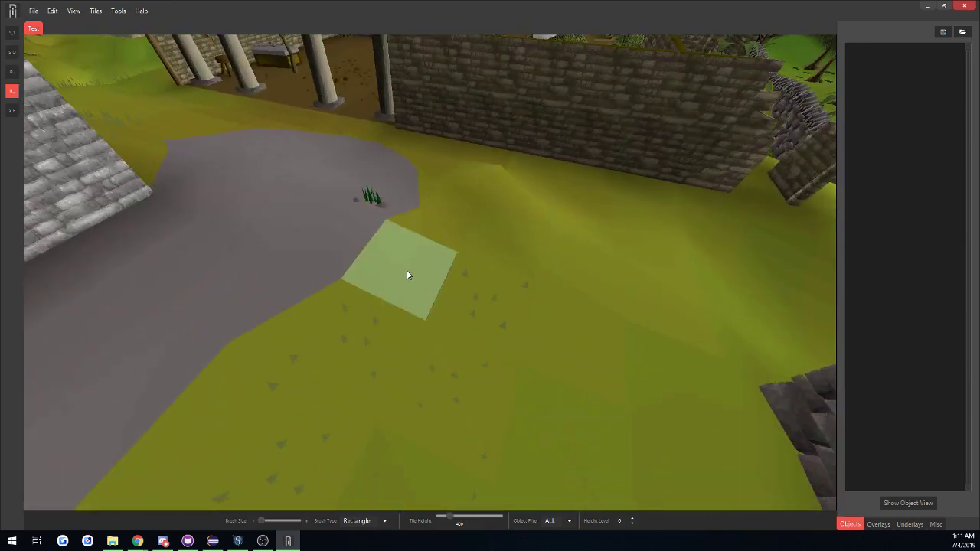
{"action": "middle_click_drag", "start_coordinate": [400, 273], "coordinate": [455, 272]}
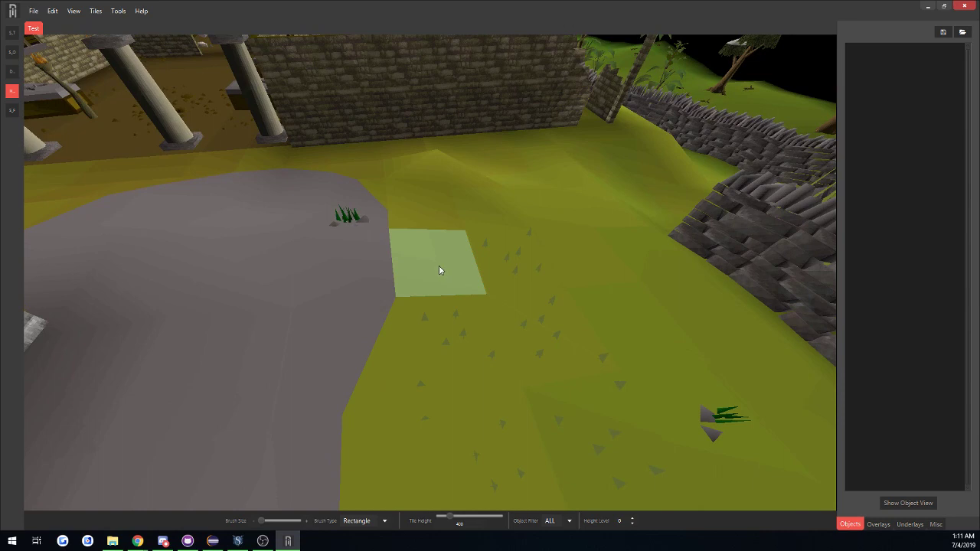
{"action": "left_click", "coordinate": [438, 265]}
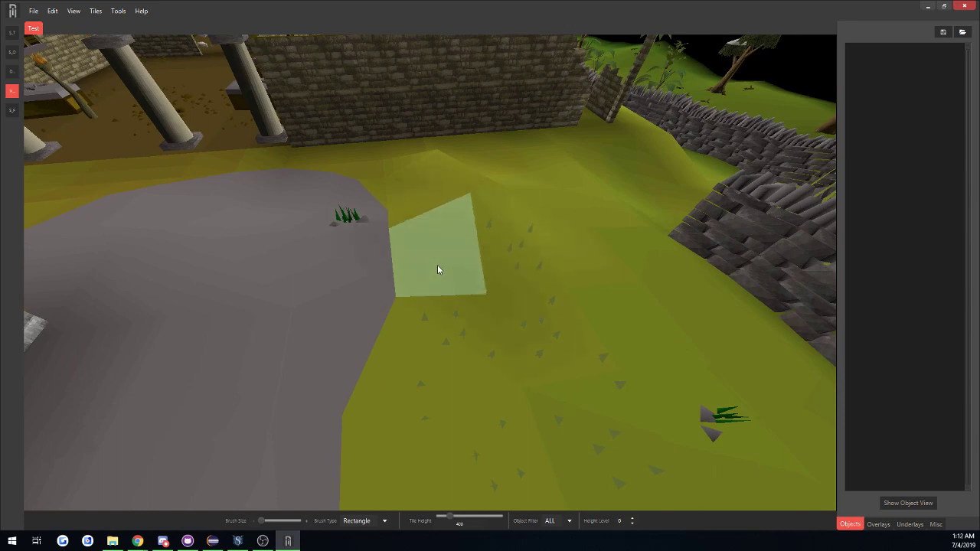
{"action": "left_click", "coordinate": [437, 265], "text": "shift"}
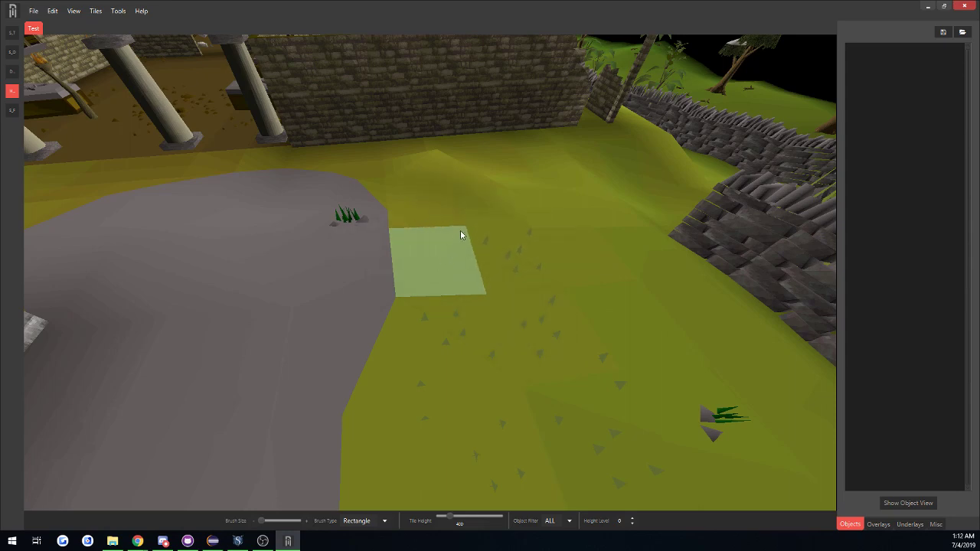
Lower and raise tile corners at the grass hump in front of the ruins' stone wall.
{"action": "left_click", "coordinate": [429, 167], "text": "shift"}
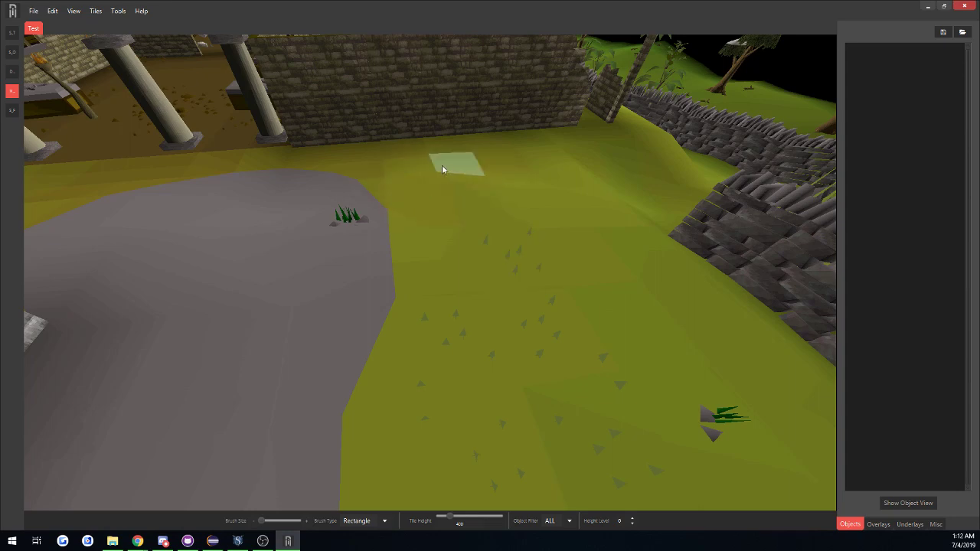
{"action": "left_click", "coordinate": [435, 185]}
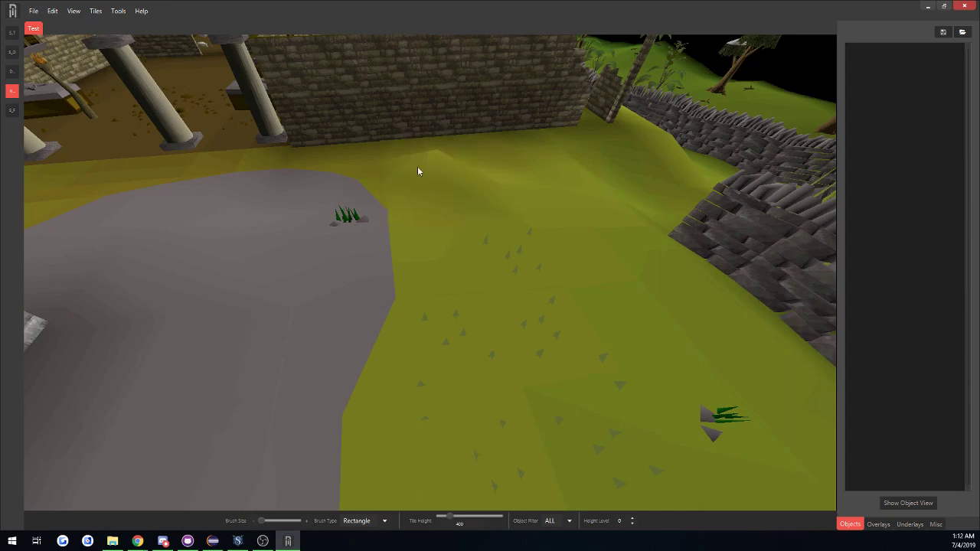
{"action": "mouse_move", "coordinate": [435, 185]}
{"action": "middle_mouse_down"}
{"action": "mouse_move", "coordinate": [353, 193]}
{"action": "mouse_move", "coordinate": [427, 204]}
{"action": "mouse_move", "coordinate": [429, 192]}
{"action": "middle_mouse_up"}
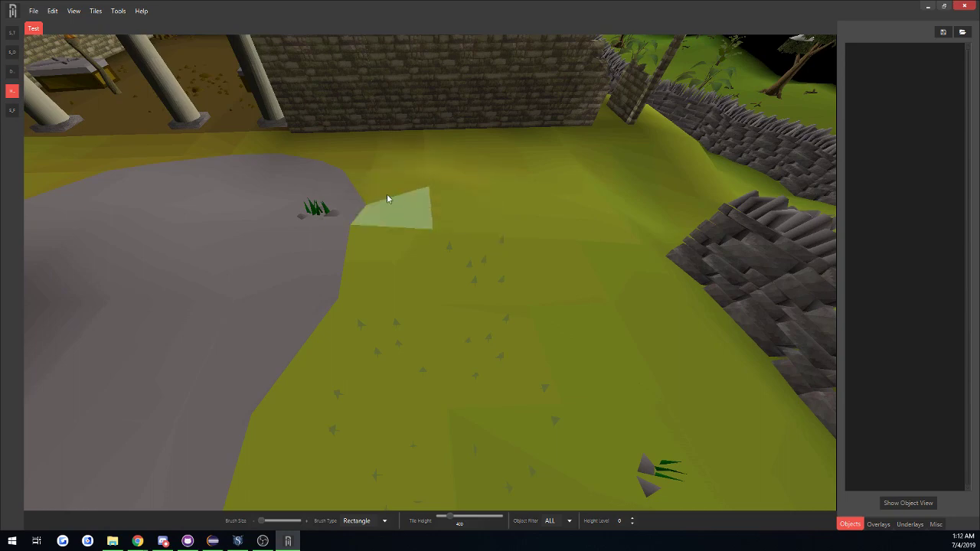
{"action": "scroll", "coordinate": [396, 216], "scroll_direction": "down", "scroll_amount": 5}
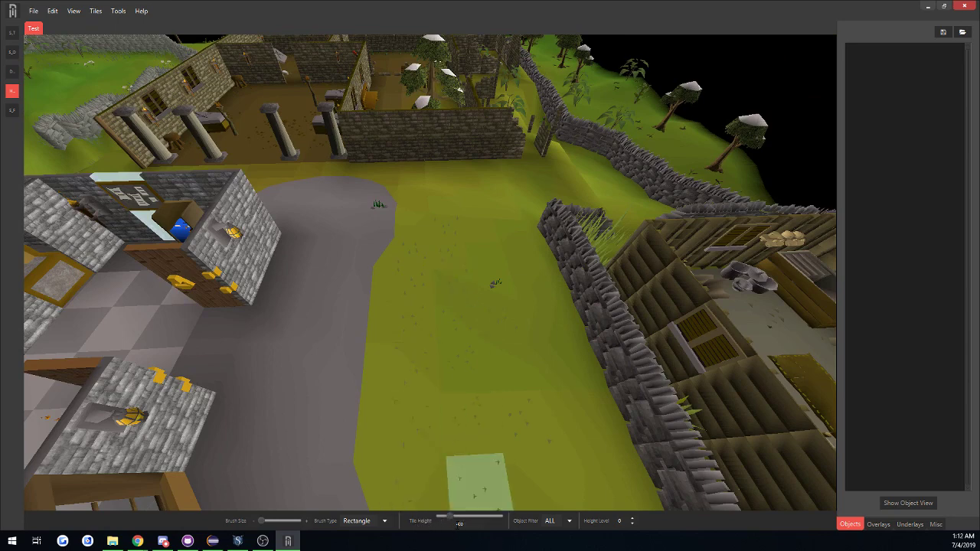
Enter 400 as the tile height, apply it to the grass tile beside the grey patch, and open the editing commands.
{"action": "left_click_drag", "start_coordinate": [455, 524], "coordinate": [456, 525]}
{"action": "left_click", "coordinate": [465, 525]}
{"action": "type", "text": "400"}
{"action": "key", "text": "alt"}
{"action": "left_click", "coordinate": [411, 227]}
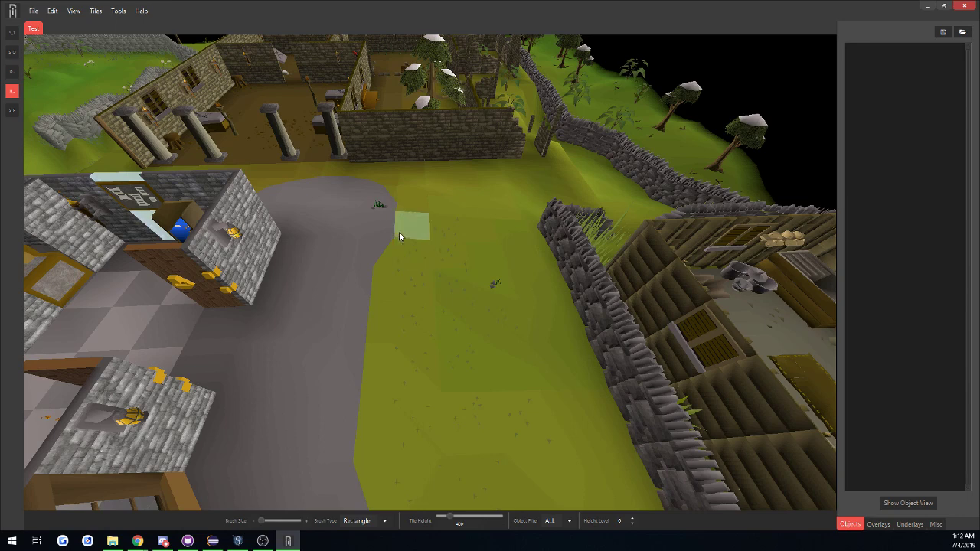
{"action": "left_click", "coordinate": [52, 12]}
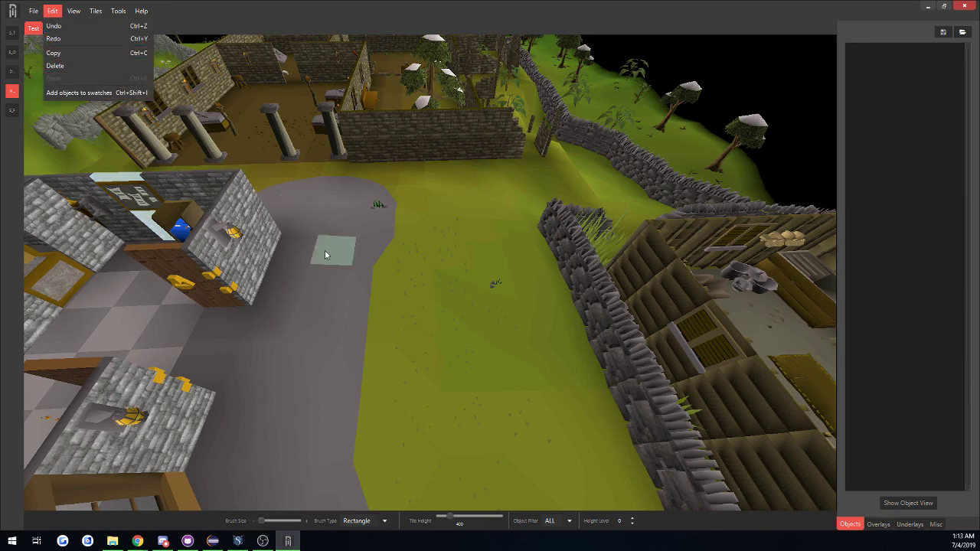
Activate the tile flag tool and display the list of available tile flags.
{"action": "middle_click_drag", "start_coordinate": [329, 252], "coordinate": [413, 236]}
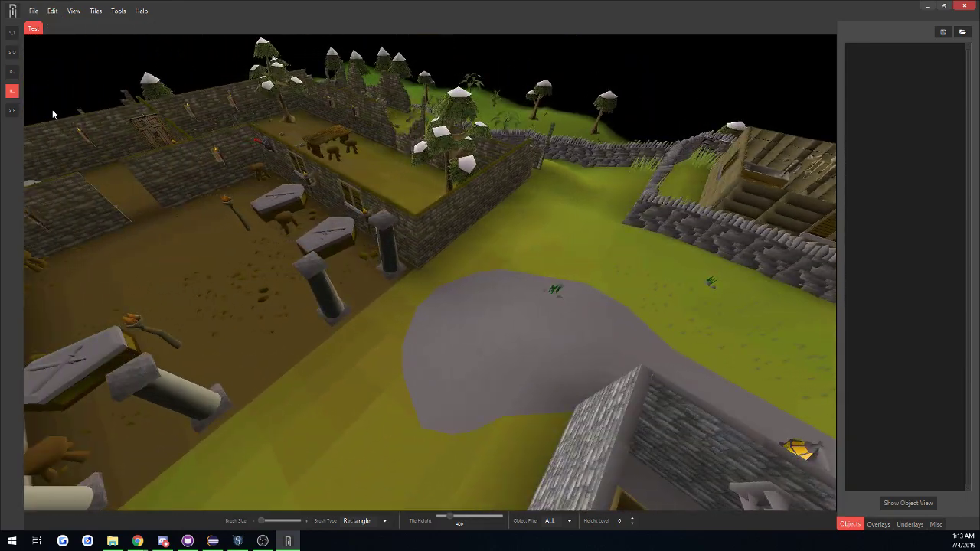
{"action": "key", "text": "d"}
{"action": "left_click", "coordinate": [11, 111]}
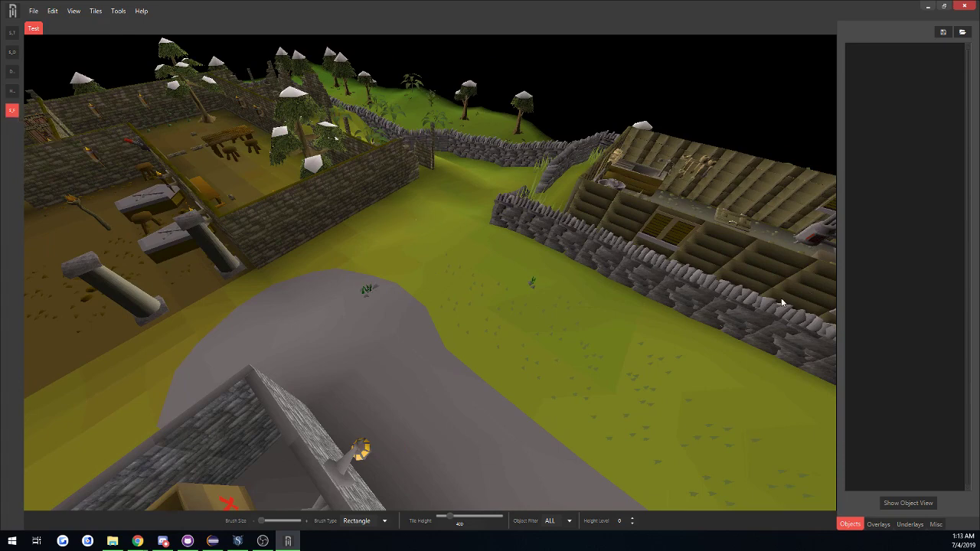
{"action": "left_click", "coordinate": [936, 524]}
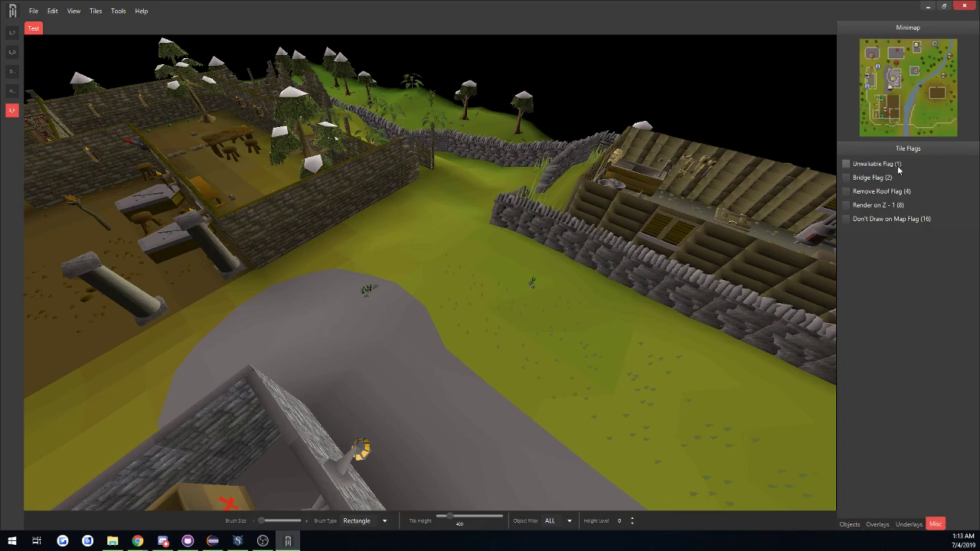
Set the height level to 1 at the river bridge, and turn the bridge flag display on and back off.
{"action": "middle_click_drag", "start_coordinate": [568, 272], "coordinate": [141, 269]}
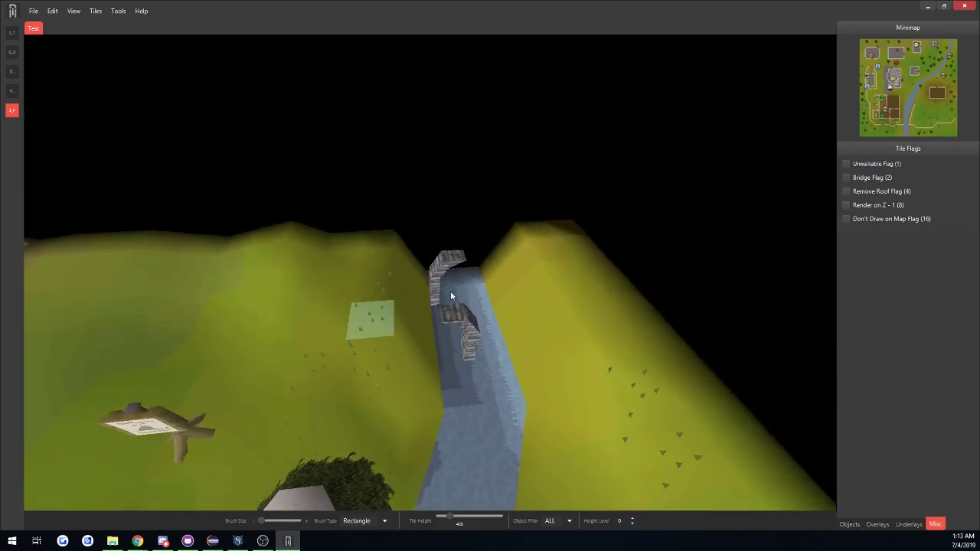
{"action": "middle_click_drag", "start_coordinate": [402, 335], "coordinate": [495, 350]}
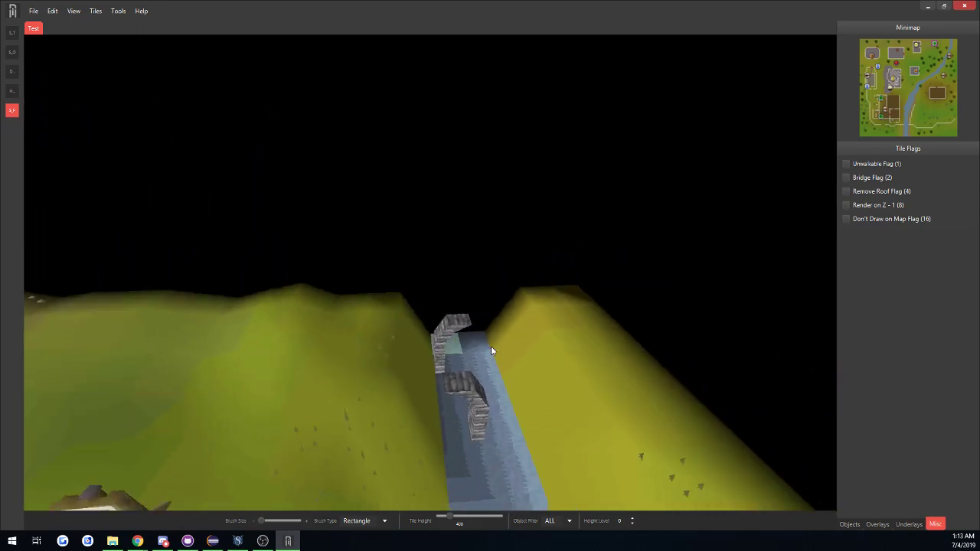
{"action": "left_click", "coordinate": [632, 519]}
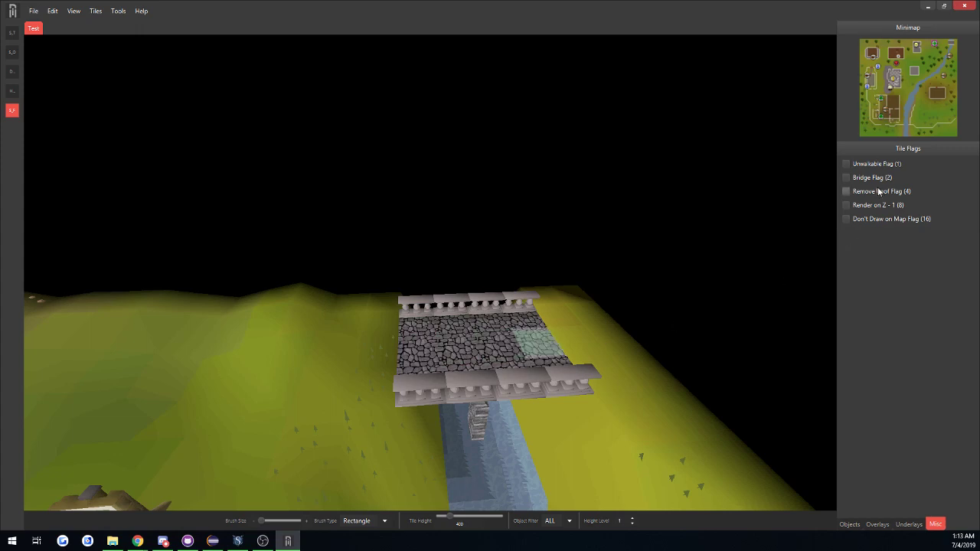
{"action": "left_click", "coordinate": [73, 11]}
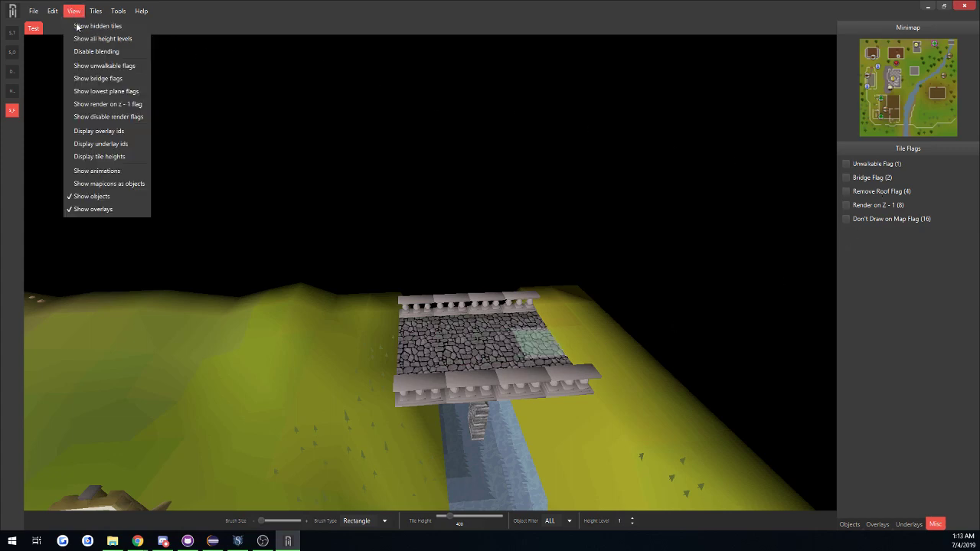
{"action": "left_click", "coordinate": [98, 79]}
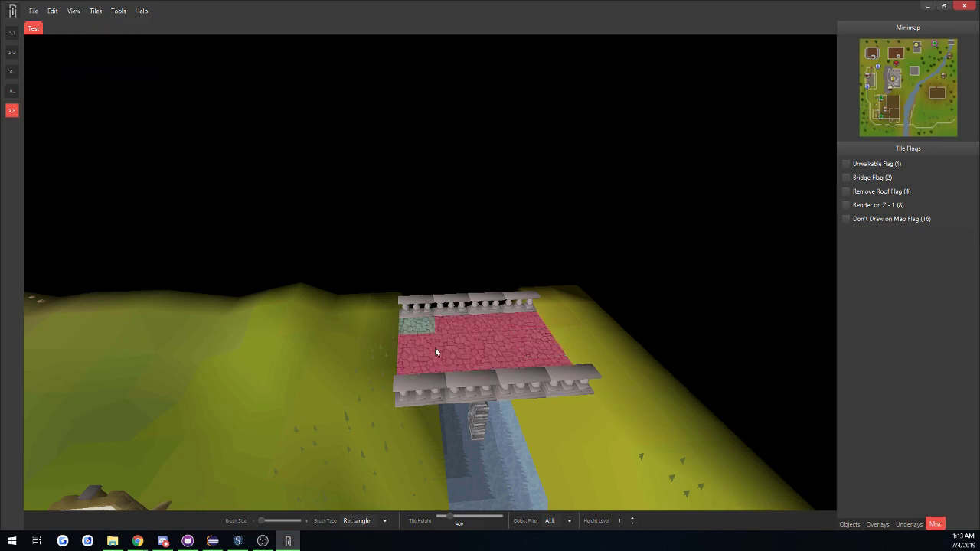
{"action": "left_click", "coordinate": [74, 11]}
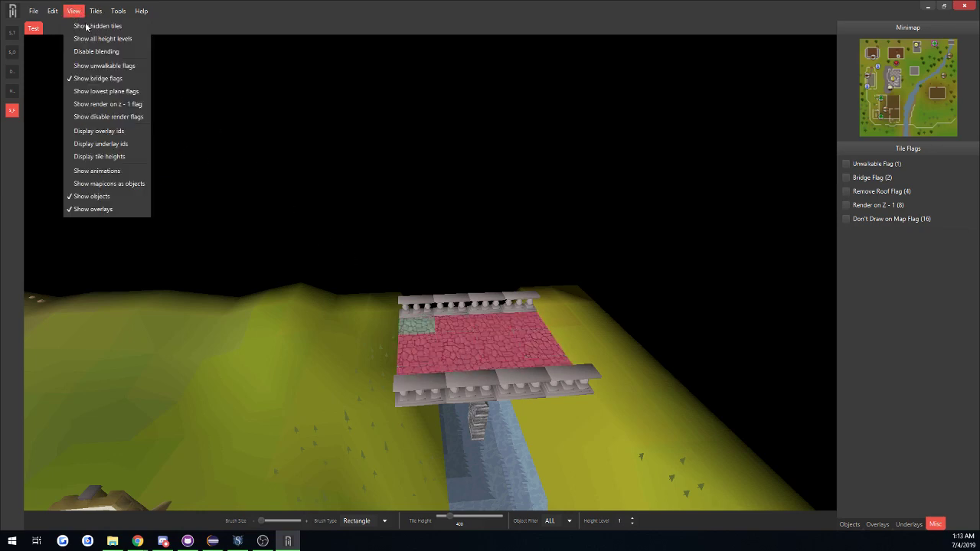
{"action": "left_click", "coordinate": [114, 80]}
Return to the bank and set the height level to 2 to display its roof.
{"action": "key", "text": "s"}
{"action": "key", "text": "a"}
{"action": "middle_click_drag", "start_coordinate": [641, 337], "coordinate": [260, 363]}
{"action": "key", "text": "a"}
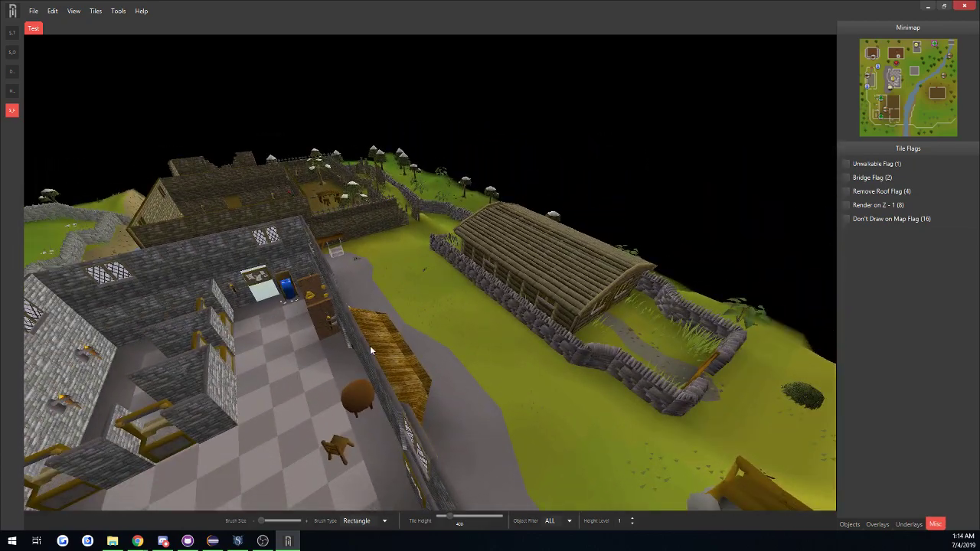
{"action": "middle_click_drag", "start_coordinate": [370, 350], "coordinate": [229, 347]}
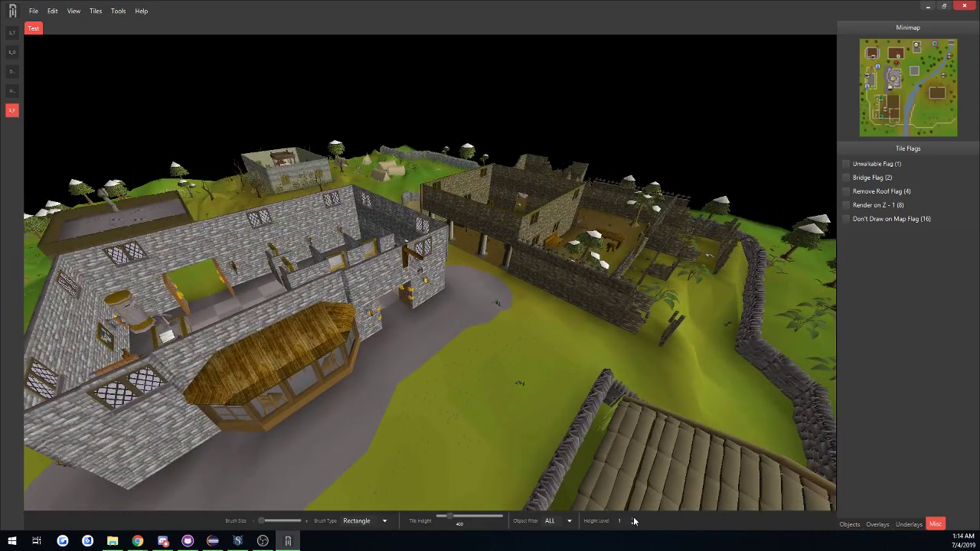
{"action": "left_click", "coordinate": [632, 519]}
{"action": "middle_click_drag", "start_coordinate": [601, 507], "coordinate": [402, 373]}
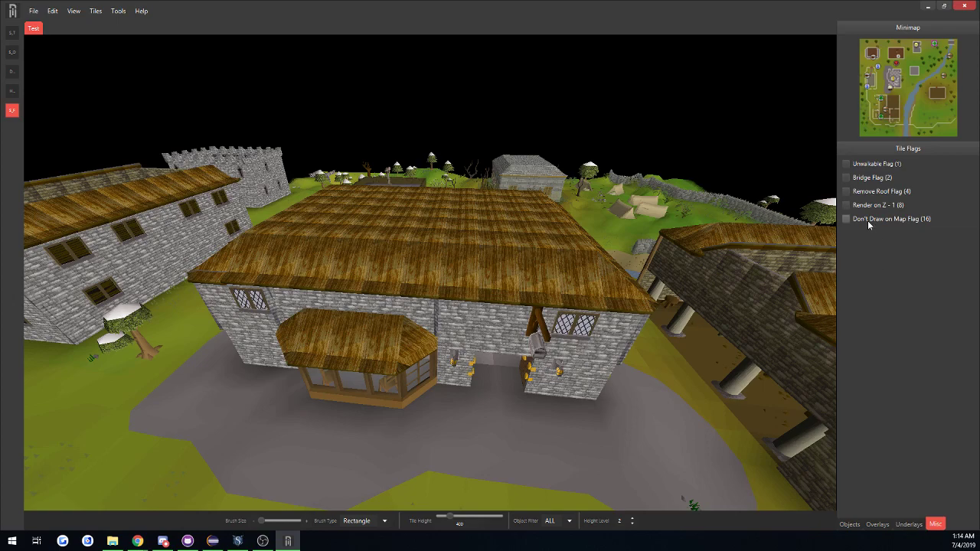
Enable the Don't Draw on Map Flag (16) and clear it again, returning the height level to 0.
{"action": "left_click", "coordinate": [916, 220]}
{"action": "mouse_move", "coordinate": [273, 436]}
{"action": "middle_mouse_down"}
{"action": "mouse_move", "coordinate": [376, 424]}
{"action": "mouse_move", "coordinate": [415, 377]}
{"action": "mouse_move", "coordinate": [465, 393]}
{"action": "middle_mouse_up"}
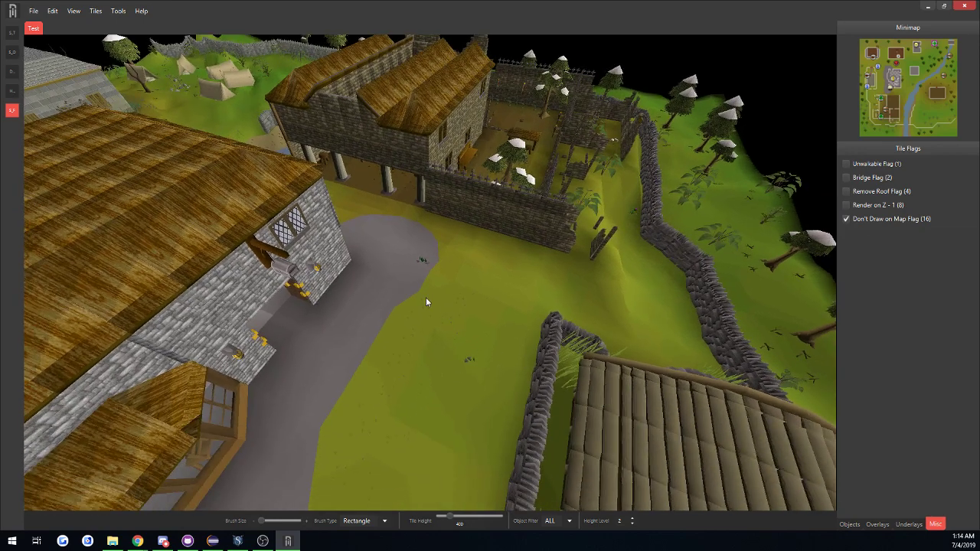
{"action": "left_click", "coordinate": [633, 524]}
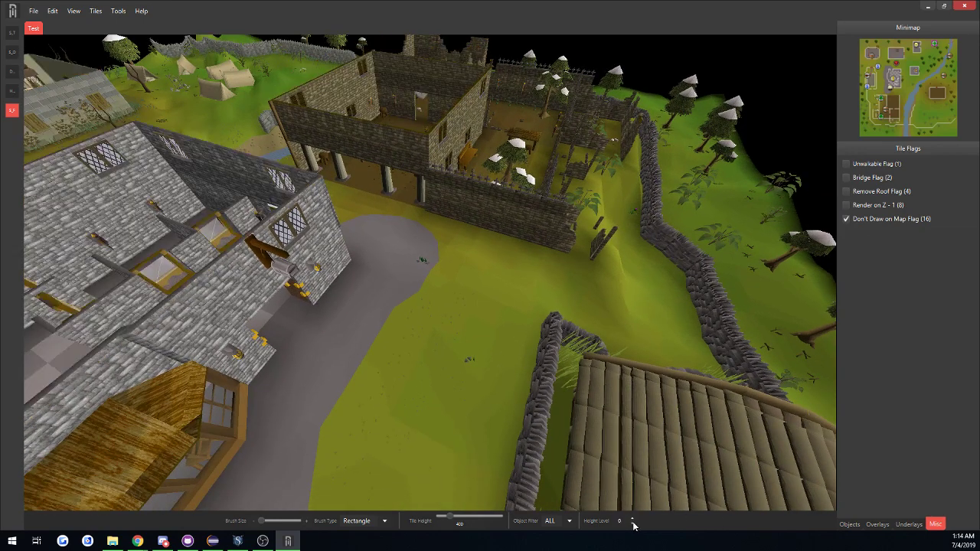
{"action": "left_click", "coordinate": [632, 524]}
{"action": "left_click", "coordinate": [875, 221]}
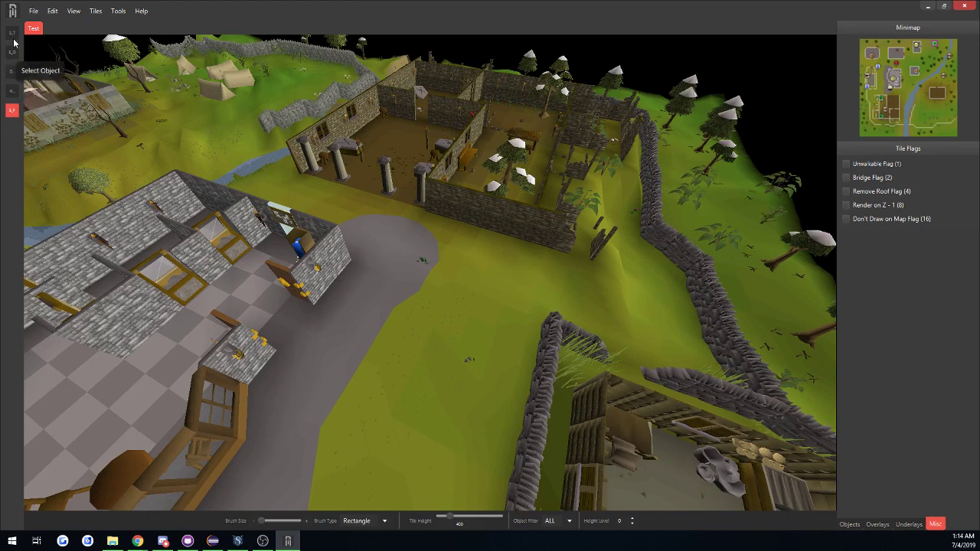
Set up the Modify Height tool at the bank with height level 1 and hidden tiles shown.
{"action": "left_click", "coordinate": [73, 13]}
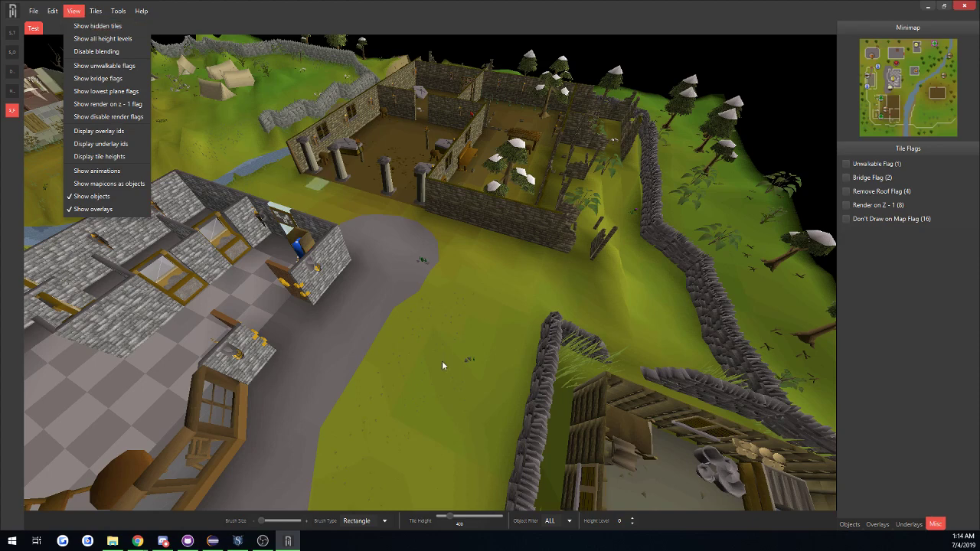
{"action": "left_click", "coordinate": [633, 519]}
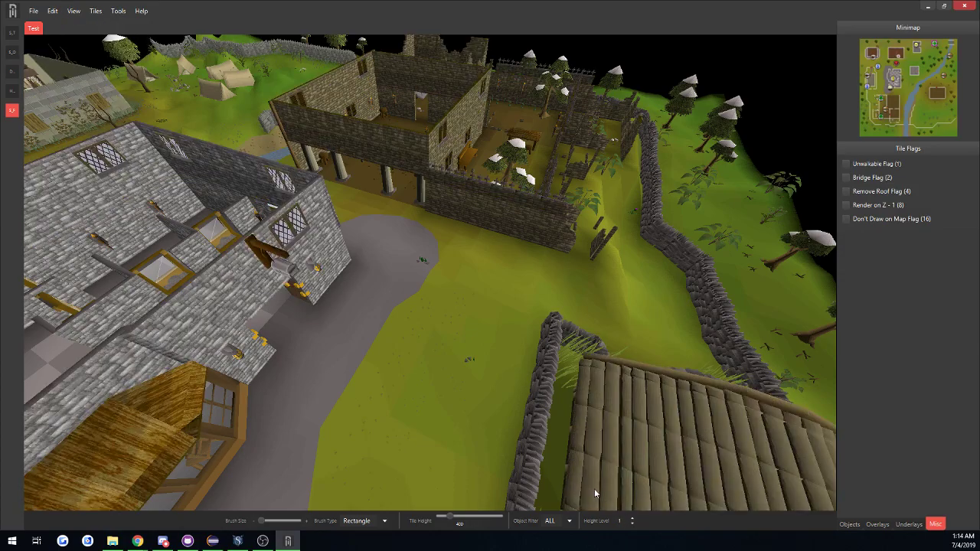
{"action": "middle_click_drag", "start_coordinate": [484, 376], "coordinate": [198, 290]}
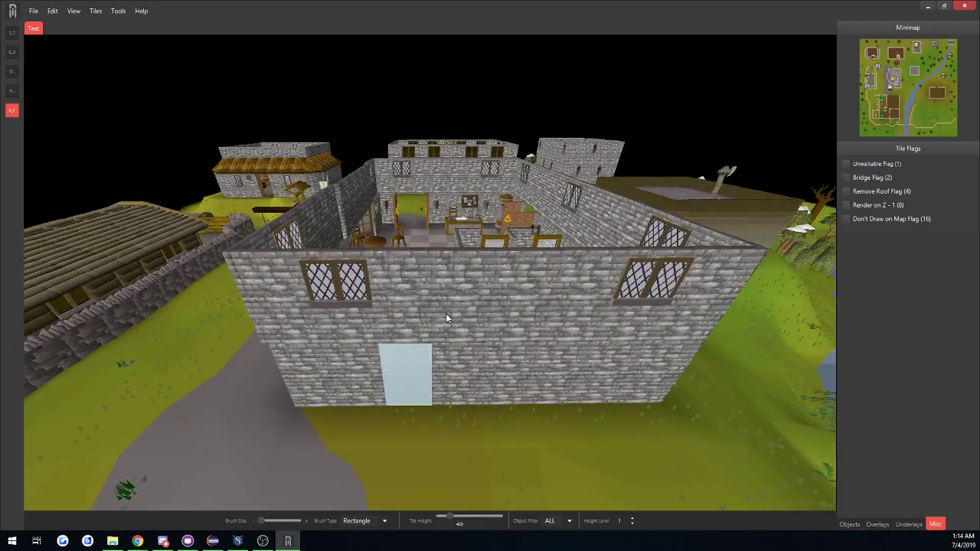
{"action": "left_click", "coordinate": [11, 90]}
{"action": "middle_click_drag", "start_coordinate": [340, 340], "coordinate": [444, 355]}
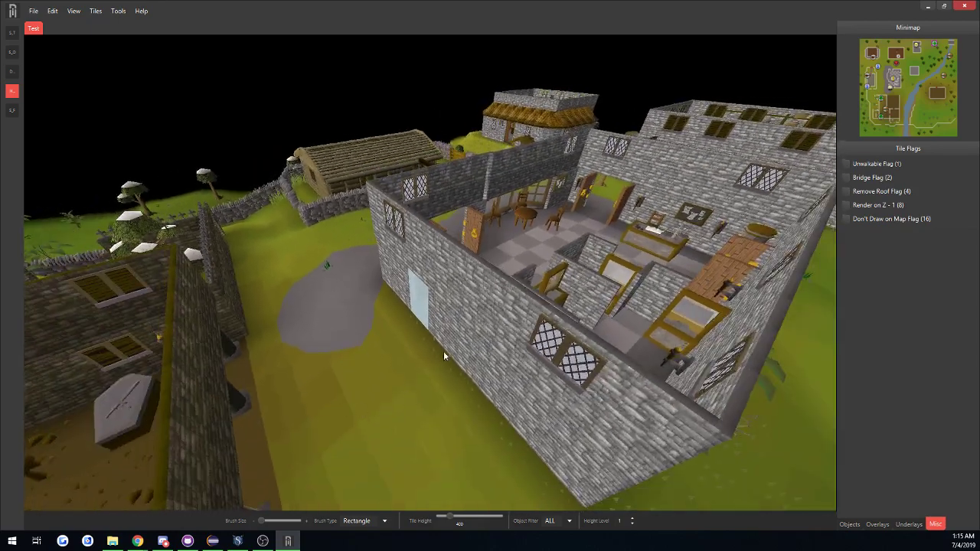
{"action": "left_click", "coordinate": [73, 11]}
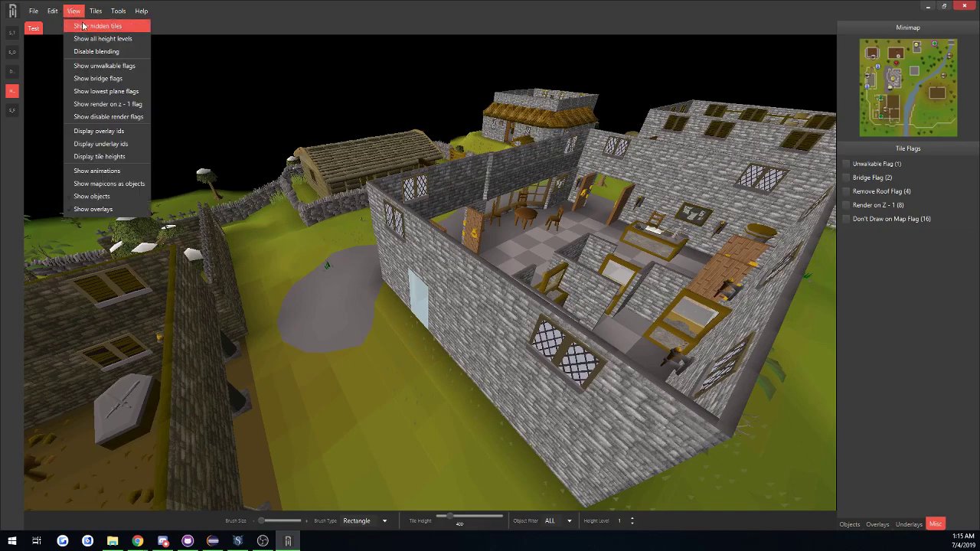
{"action": "left_click", "coordinate": [82, 24]}
Raise a hidden upper-level tile along the bank's wall, and undo the height change.
{"action": "middle_click_drag", "start_coordinate": [342, 242], "coordinate": [343, 284]}
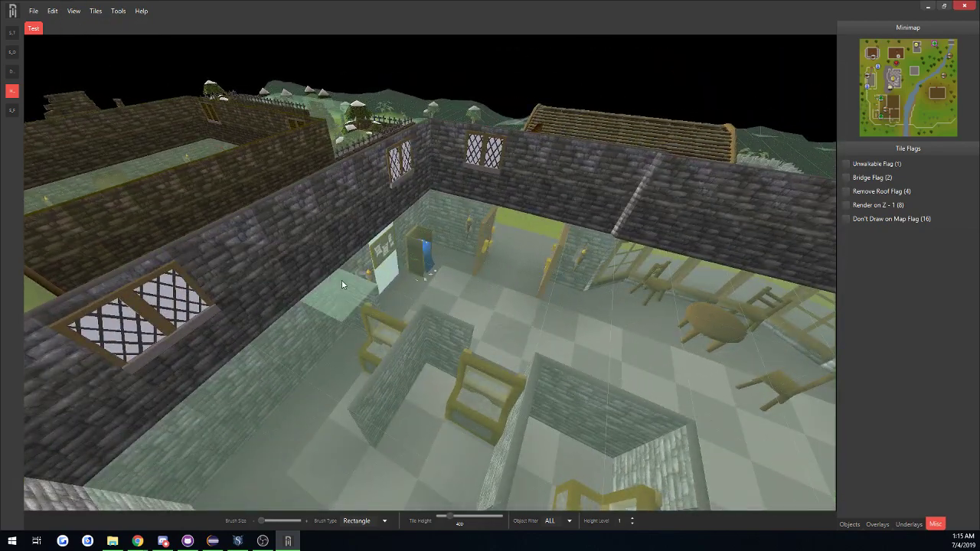
{"action": "left_click", "coordinate": [342, 285]}
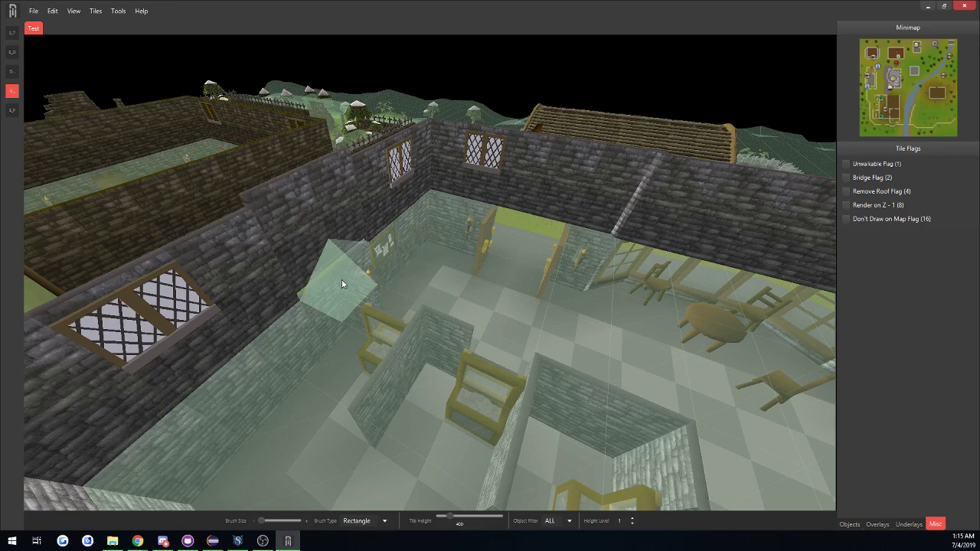
{"action": "key", "text": "ctrl+z"}
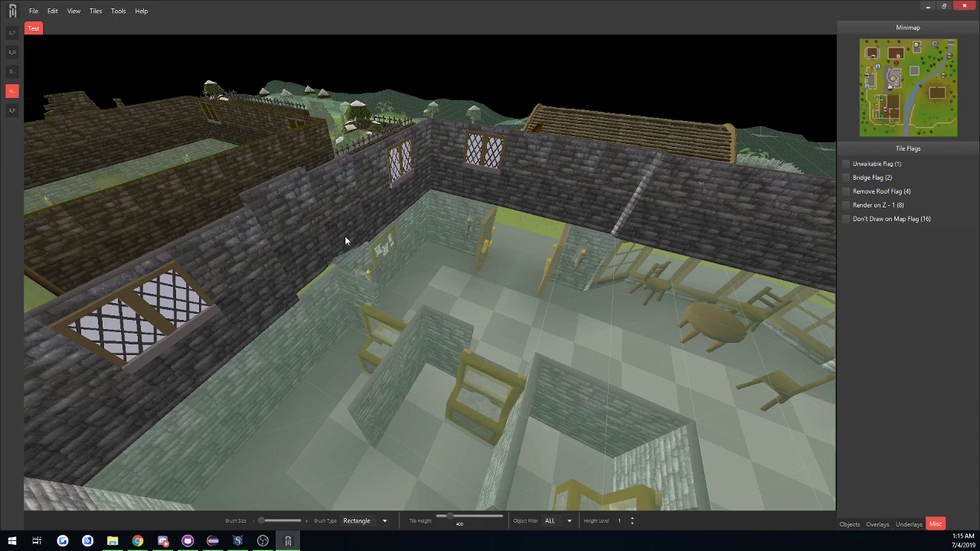
Force a map update to refresh the bank's walls.
{"action": "middle_click_drag", "start_coordinate": [362, 256], "coordinate": [334, 260]}
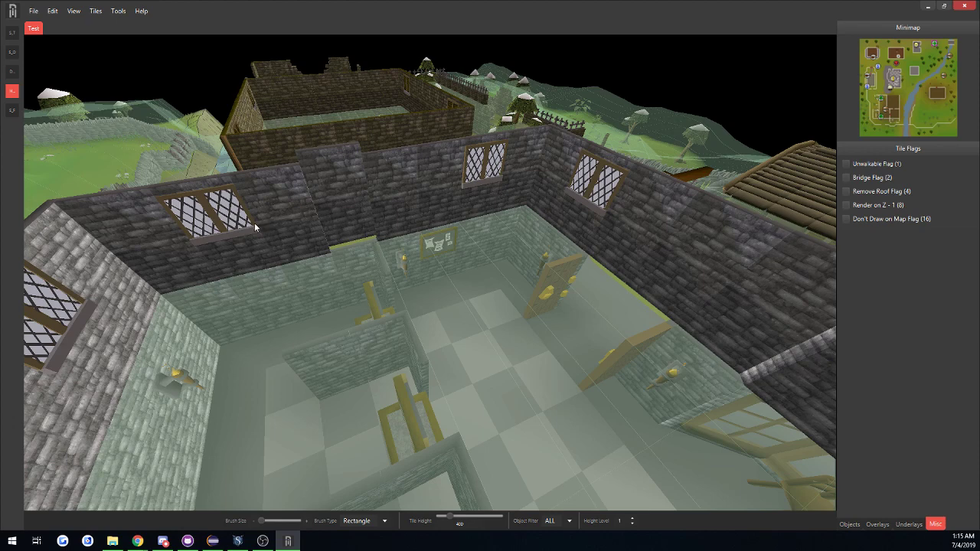
{"action": "left_click", "coordinate": [118, 12]}
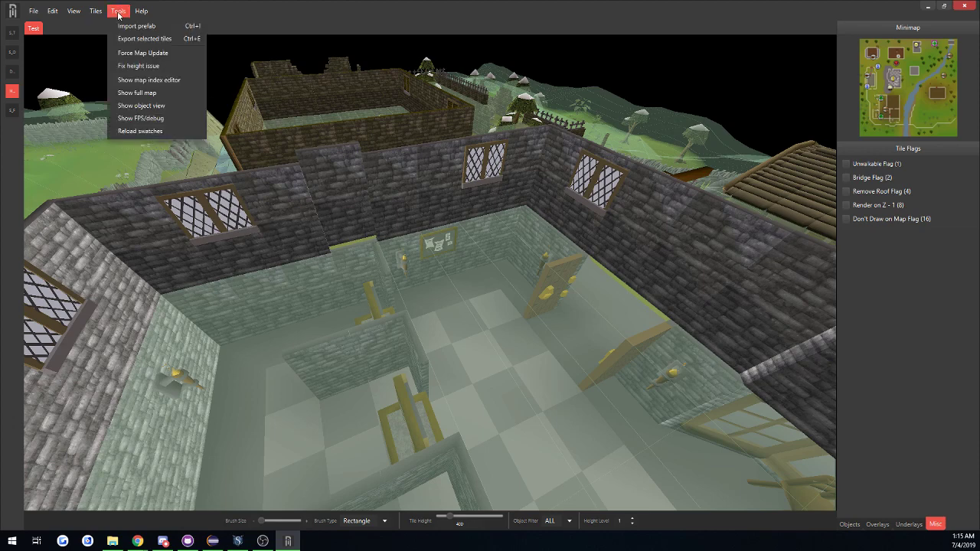
{"action": "left_click", "coordinate": [153, 53]}
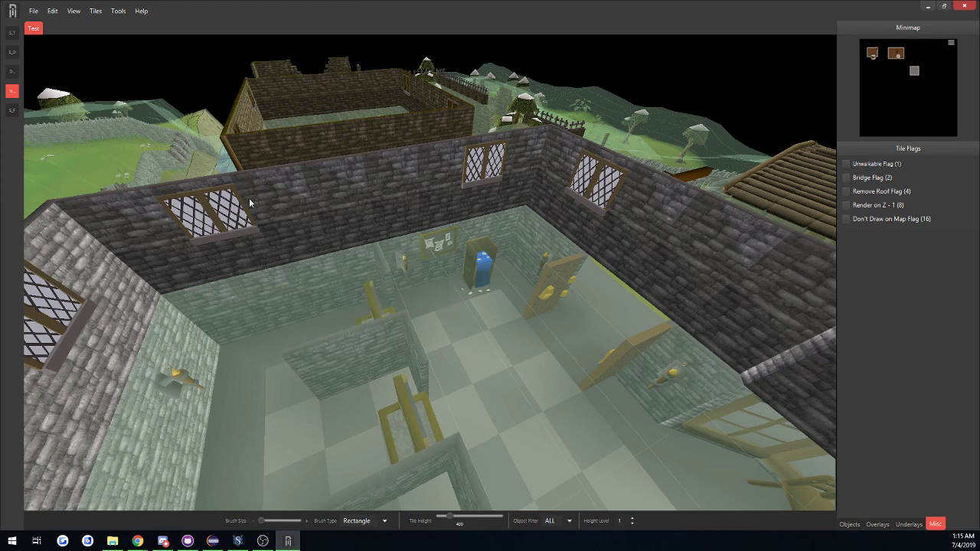
Turn off the display of hidden tiles across the Edgeville map.
{"action": "left_click", "coordinate": [69, 12]}
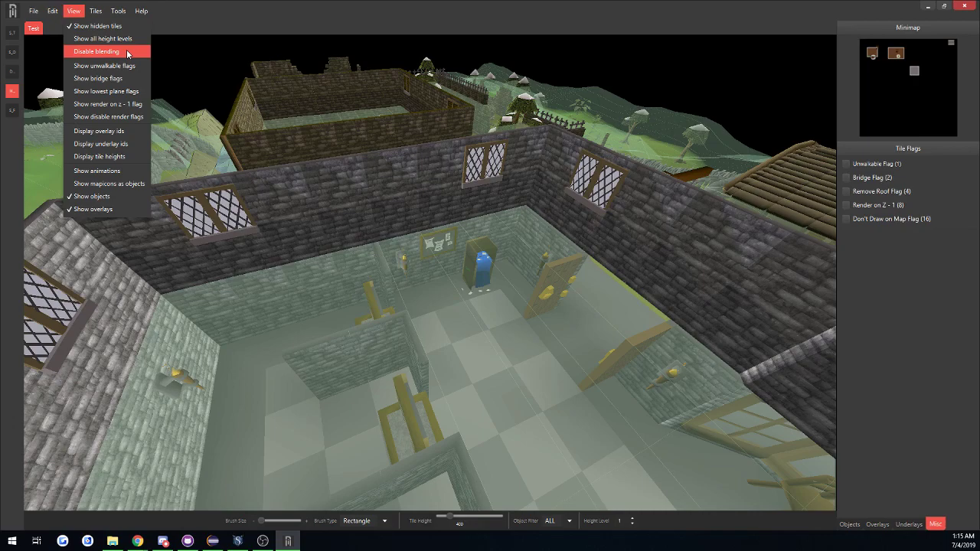
{"action": "middle_click_drag", "start_coordinate": [282, 230], "coordinate": [421, 250]}
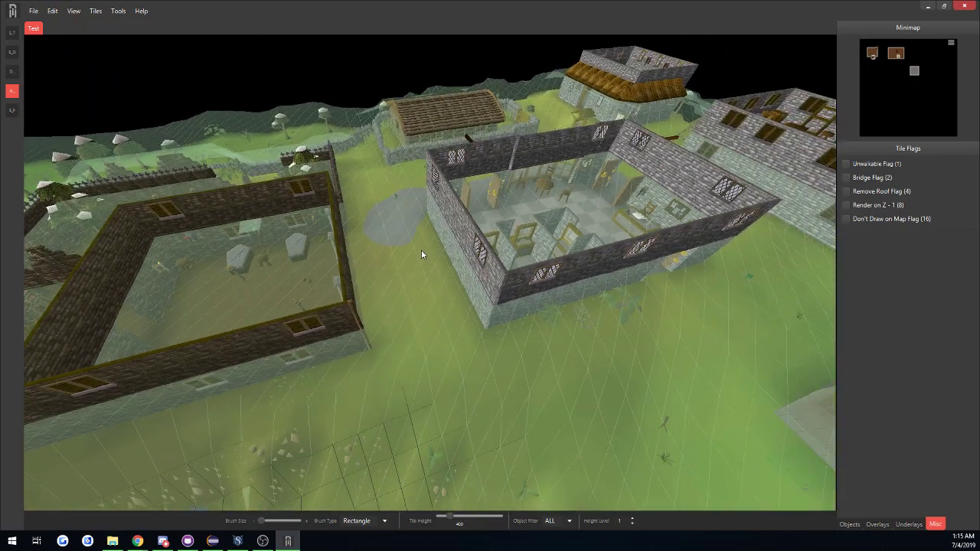
{"action": "middle_click_drag", "start_coordinate": [484, 285], "coordinate": [542, 289]}
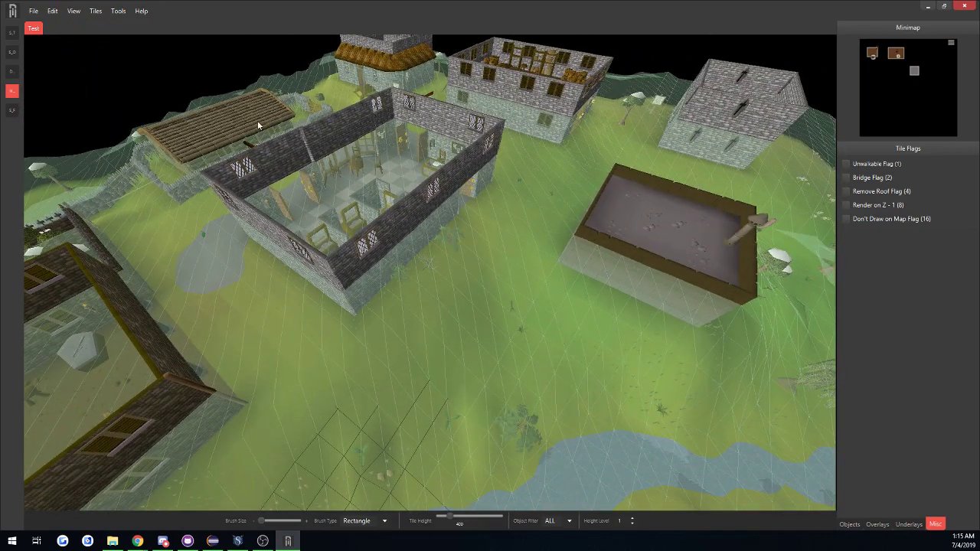
{"action": "left_click", "coordinate": [73, 11]}
{"action": "left_click", "coordinate": [96, 28]}
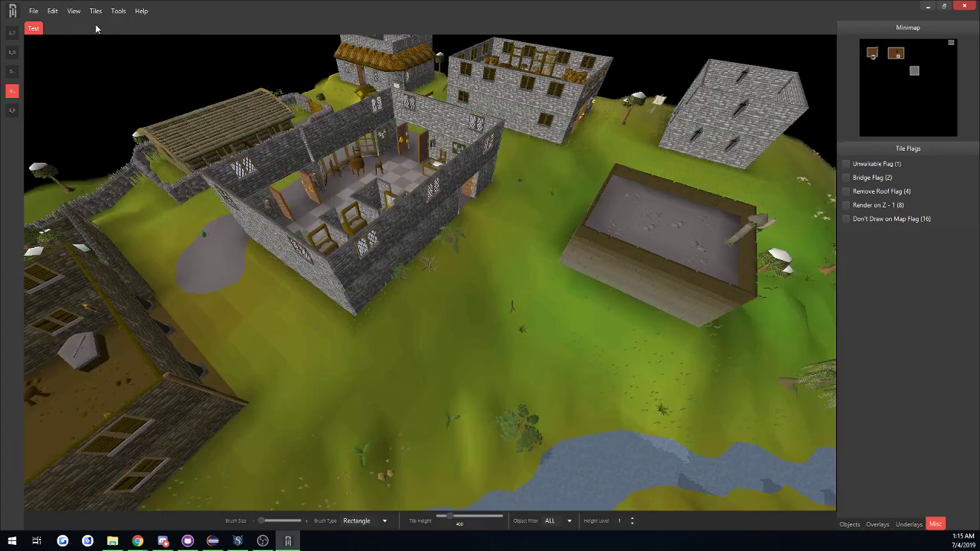
Disable blending to compare the ground's raw tile colours, and enable it again.
{"action": "middle_click_drag", "start_coordinate": [401, 317], "coordinate": [356, 302]}
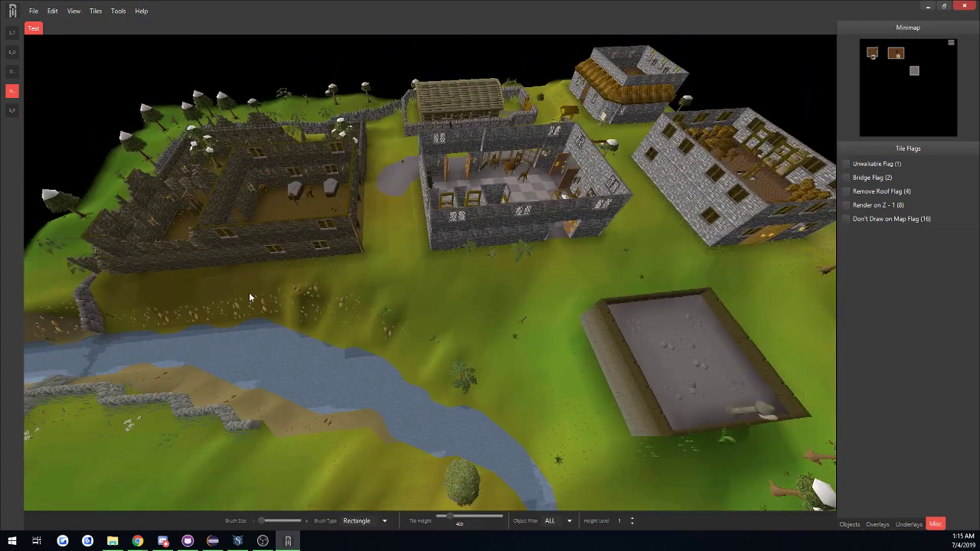
{"action": "left_click", "coordinate": [76, 12]}
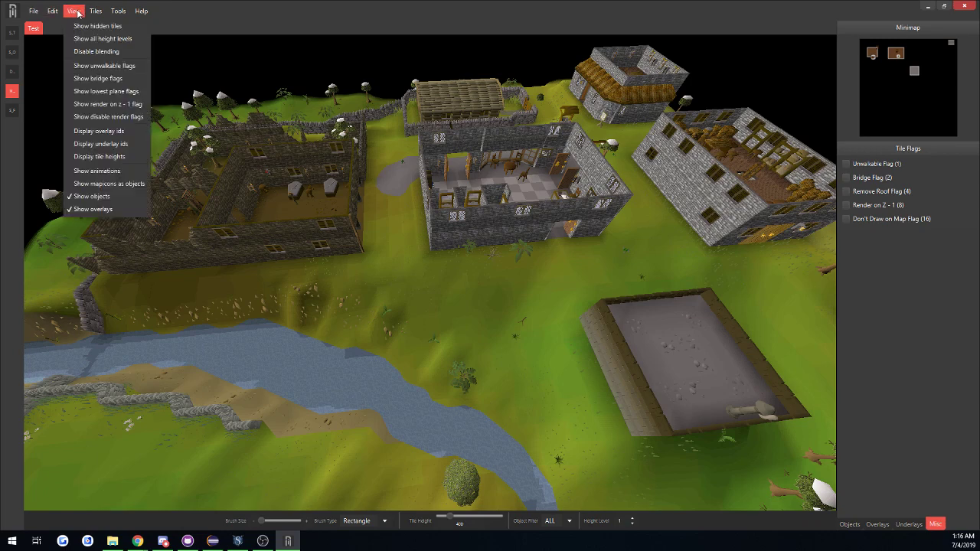
{"action": "left_click", "coordinate": [97, 52]}
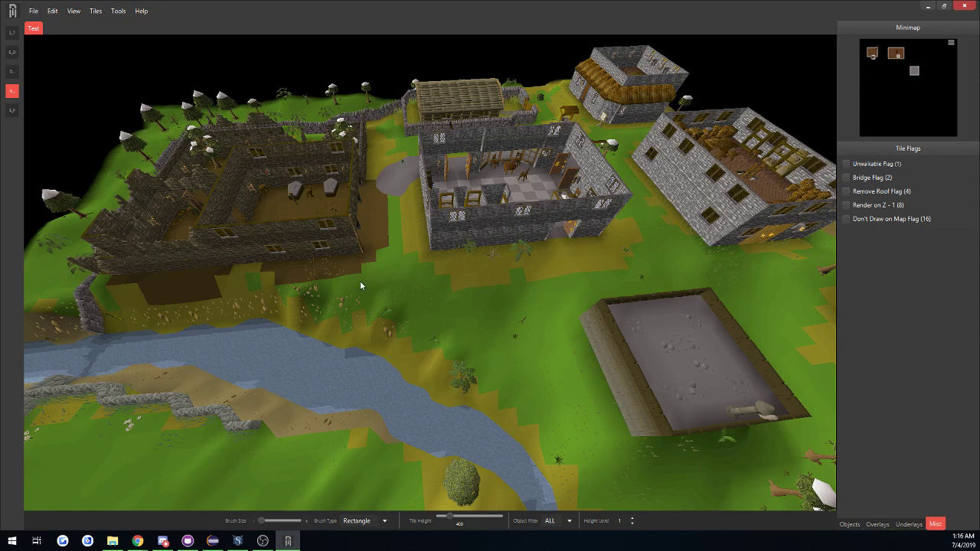
{"action": "left_click", "coordinate": [71, 10]}
{"action": "left_click", "coordinate": [107, 54]}
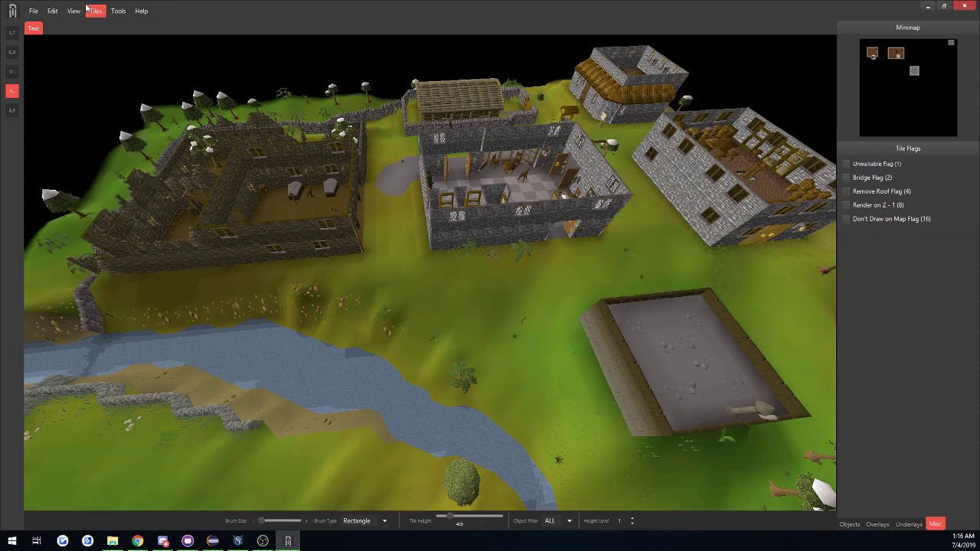
Display the overlay ids on the tiles and set the height level to 0.
{"action": "left_click", "coordinate": [74, 11]}
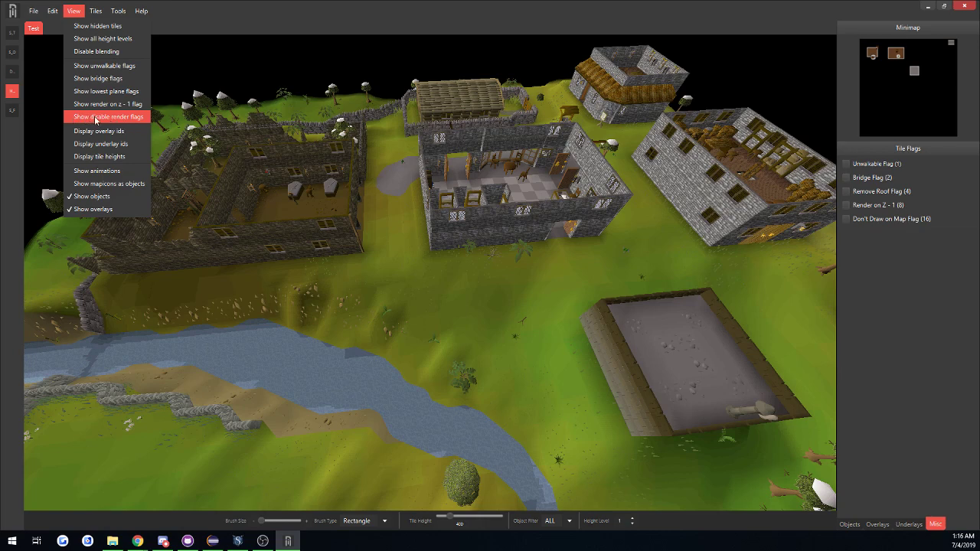
{"action": "left_click", "coordinate": [127, 135]}
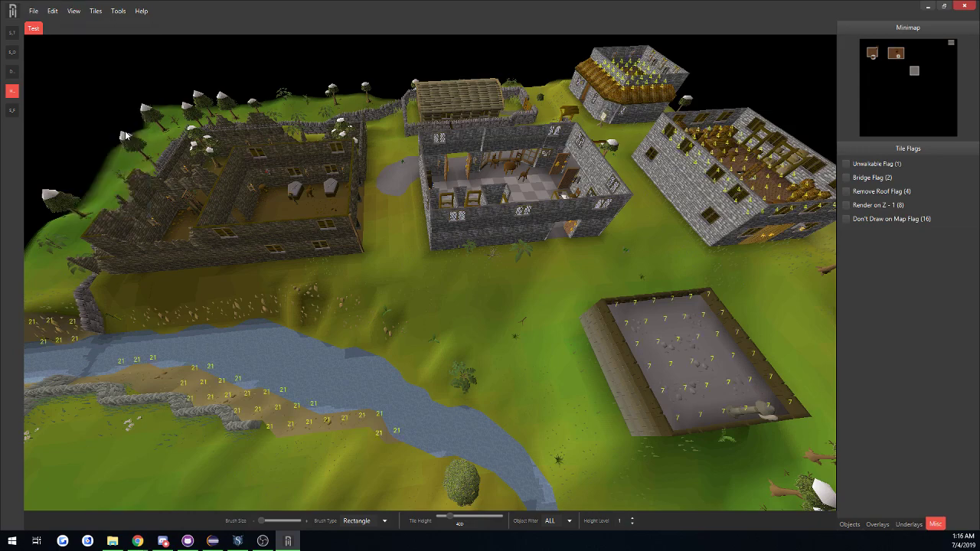
{"action": "middle_click_drag", "start_coordinate": [435, 246], "coordinate": [476, 259]}
{"action": "key", "text": "w"}
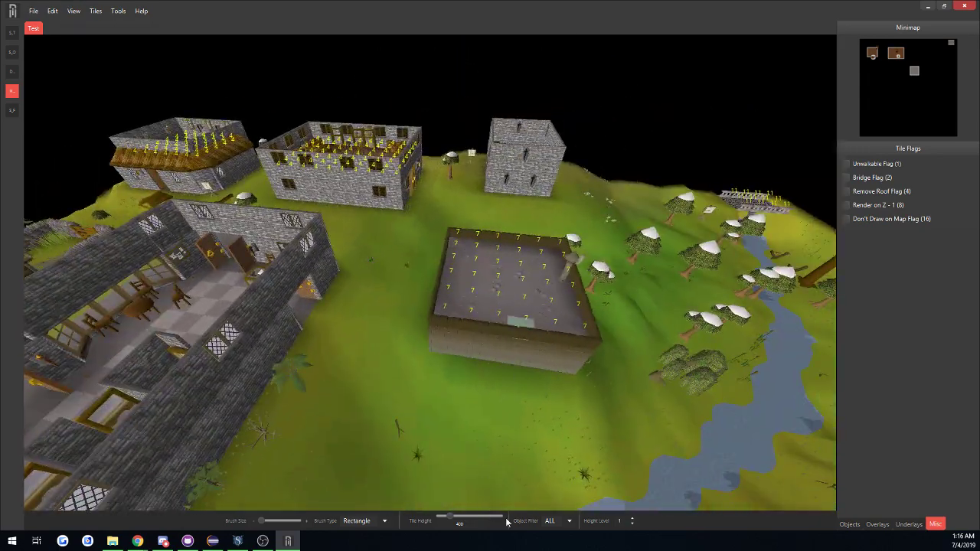
{"action": "left_click", "coordinate": [633, 524]}
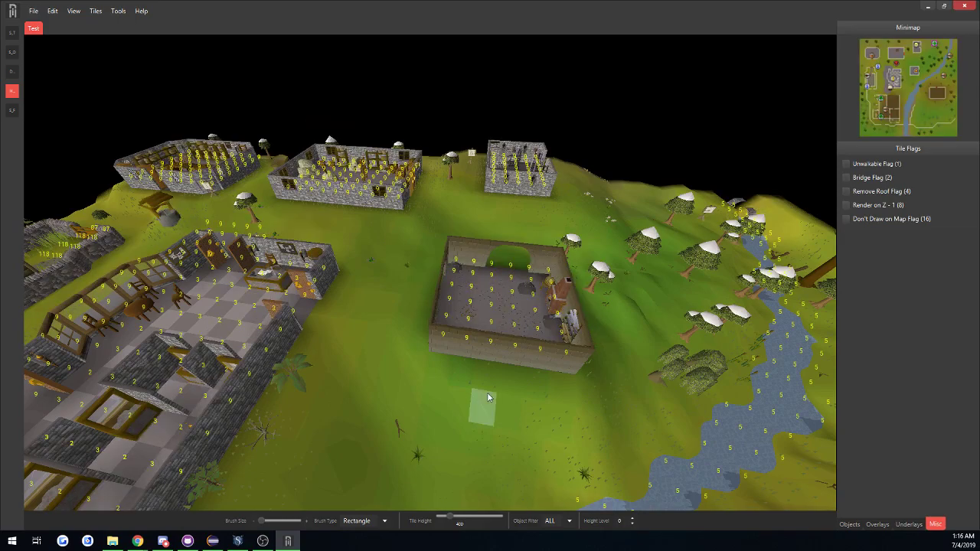
{"action": "middle_click_drag", "start_coordinate": [486, 395], "coordinate": [377, 389]}
{"action": "key", "text": "w"}
{"action": "key", "text": "a"}
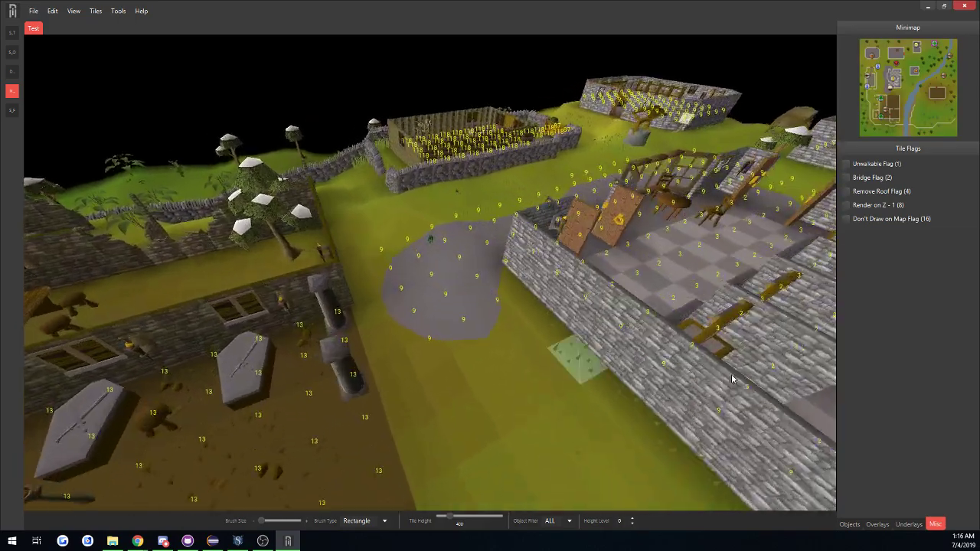
Turn off the overlay ids and display the tile heights instead.
{"action": "left_click", "coordinate": [73, 11]}
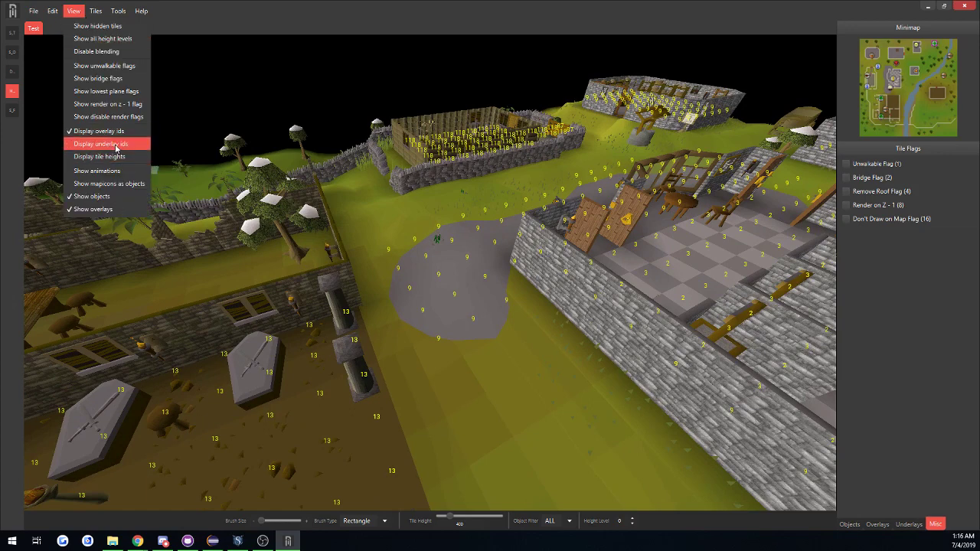
{"action": "left_click", "coordinate": [98, 131]}
{"action": "left_click", "coordinate": [73, 12]}
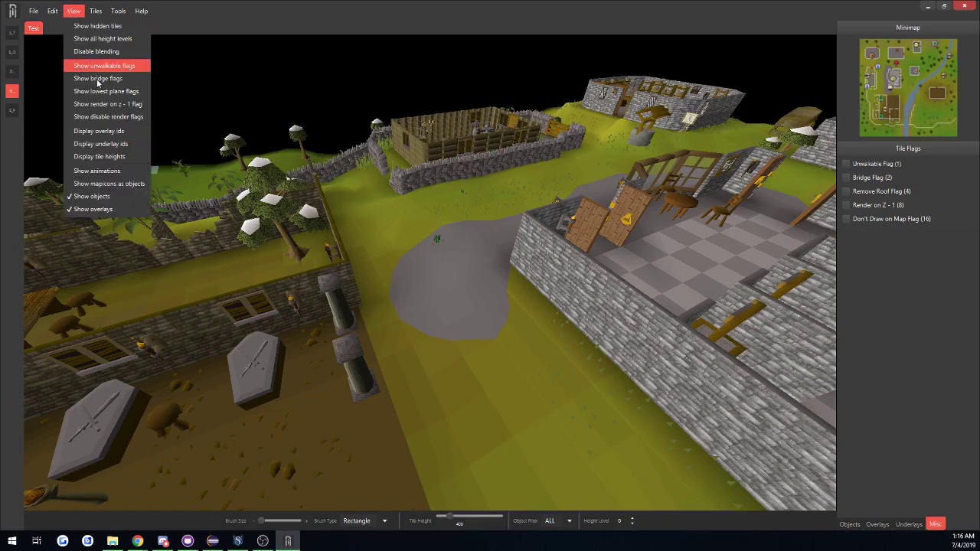
{"action": "left_click", "coordinate": [126, 162]}
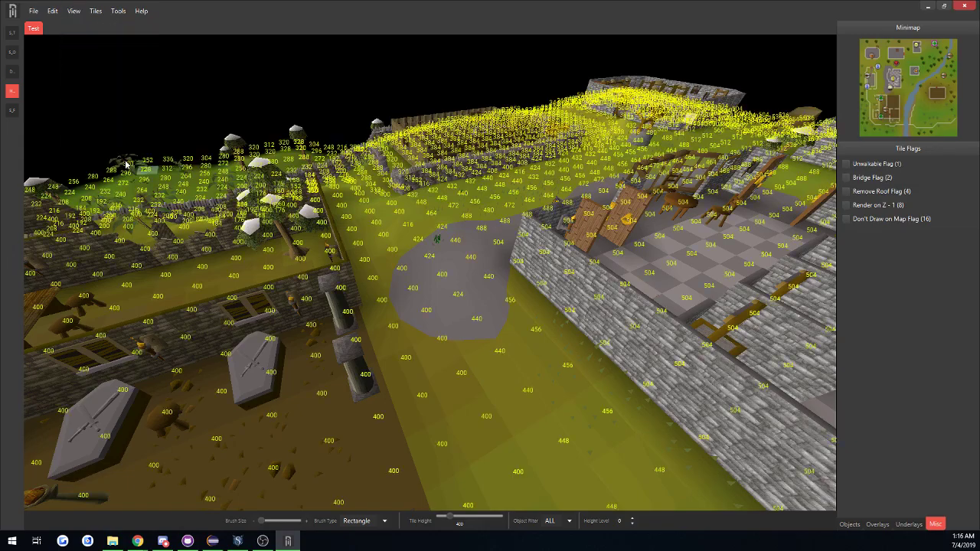
Set a grass tile beside the grey paved area to a height of 504.
{"action": "middle_click_drag", "start_coordinate": [491, 262], "coordinate": [227, 281]}
{"action": "key", "text": "w"}
{"action": "key", "text": "d"}
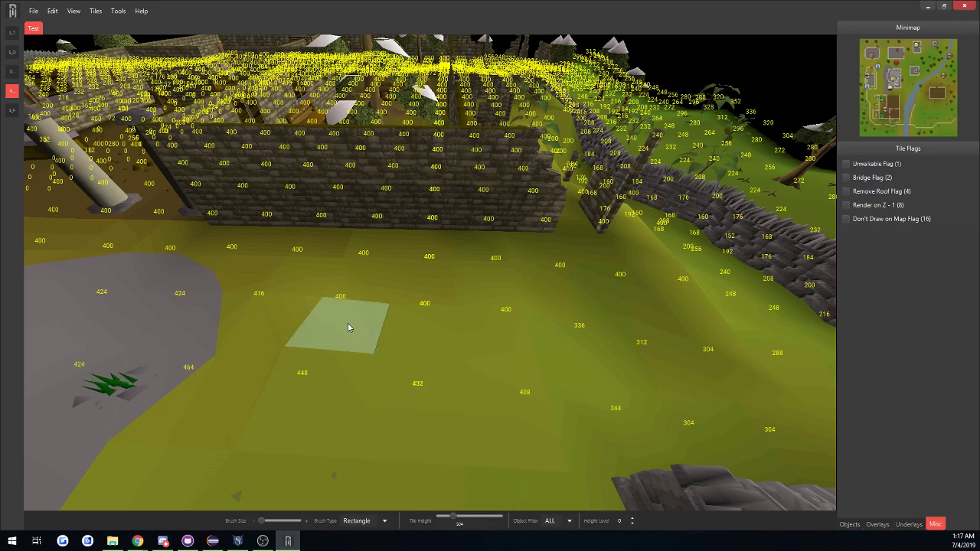
{"action": "key", "text": "alt"}
{"action": "left_click", "coordinate": [348, 327]}
{"action": "middle_click_drag", "start_coordinate": [351, 327], "coordinate": [468, 321]}
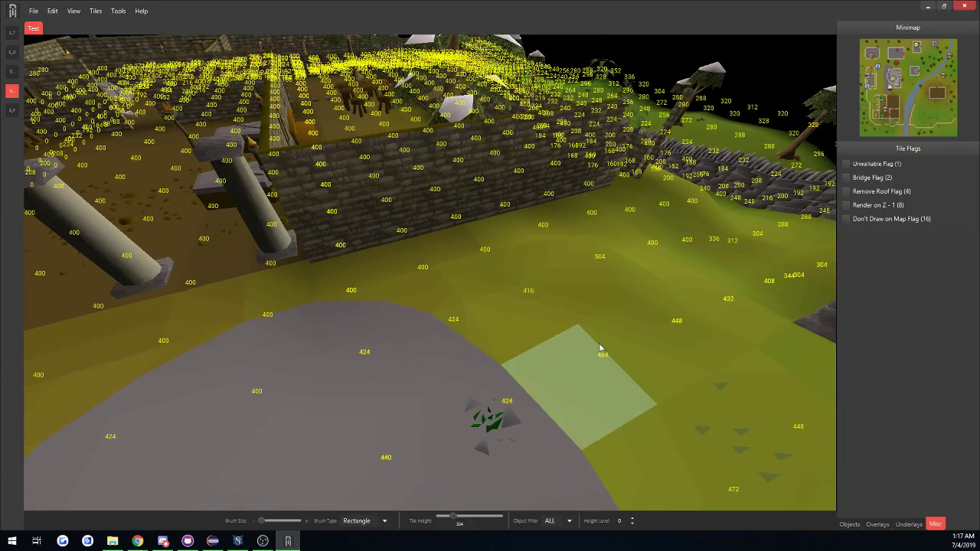
{"action": "middle_click_drag", "start_coordinate": [590, 357], "coordinate": [561, 367]}
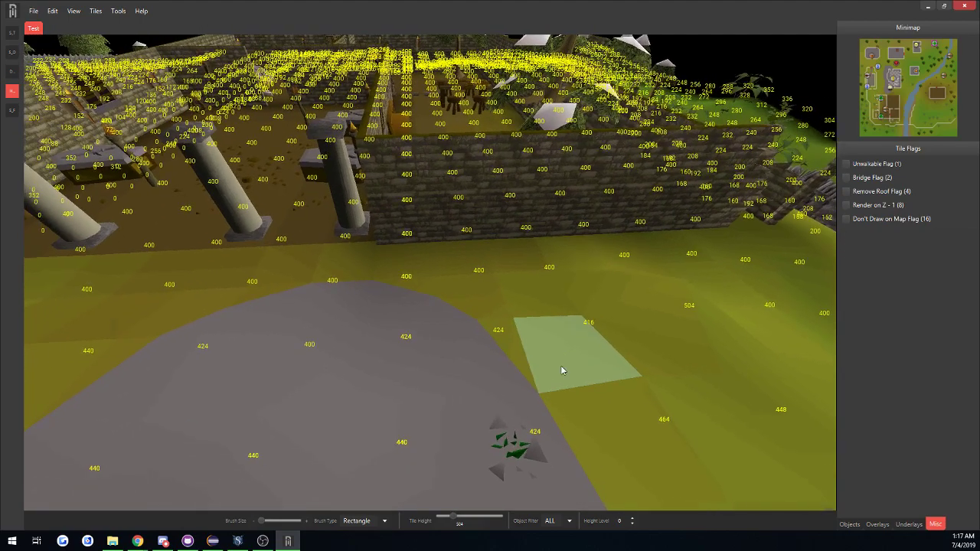
Turn off the tile heights display and show the map icons as objects.
{"action": "key", "text": "d"}
{"action": "left_click", "coordinate": [74, 11]}
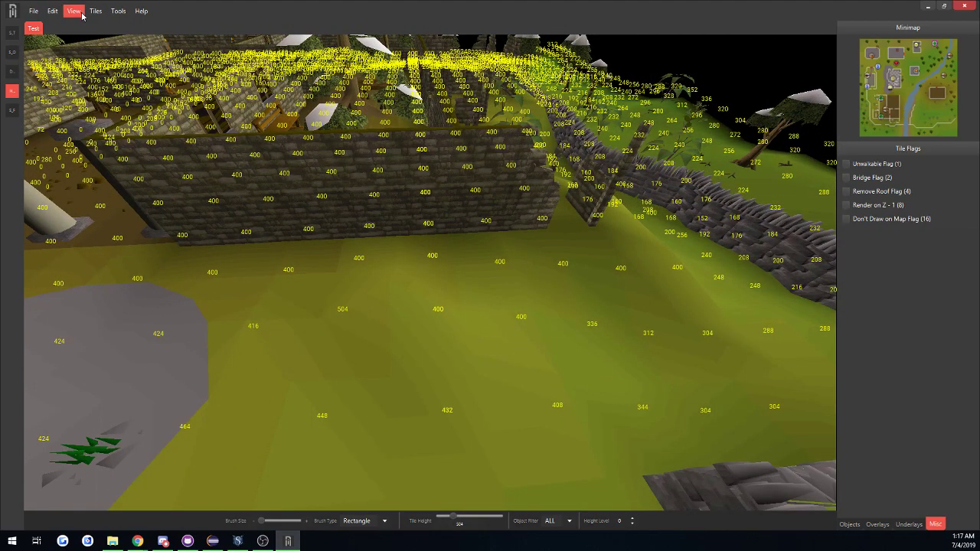
{"action": "left_click", "coordinate": [109, 158]}
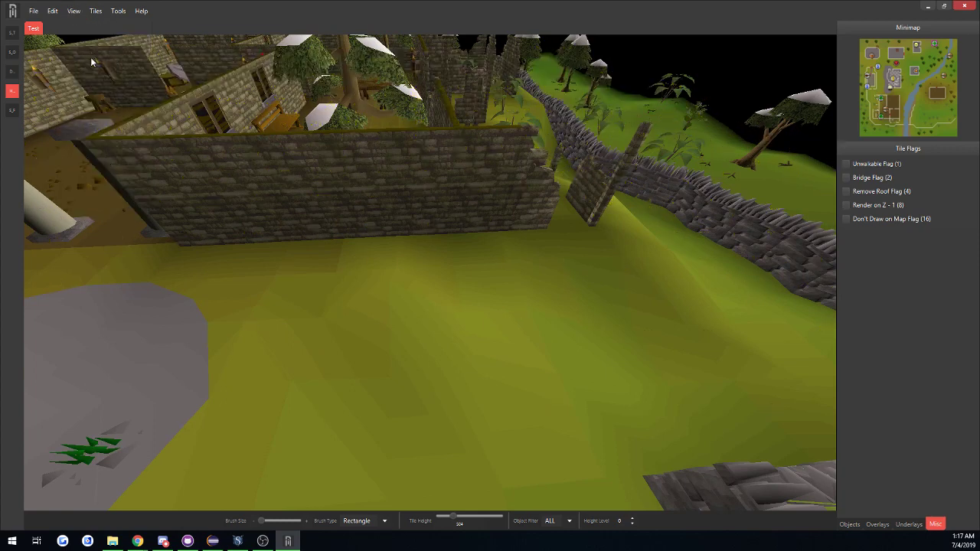
{"action": "left_click", "coordinate": [74, 11]}
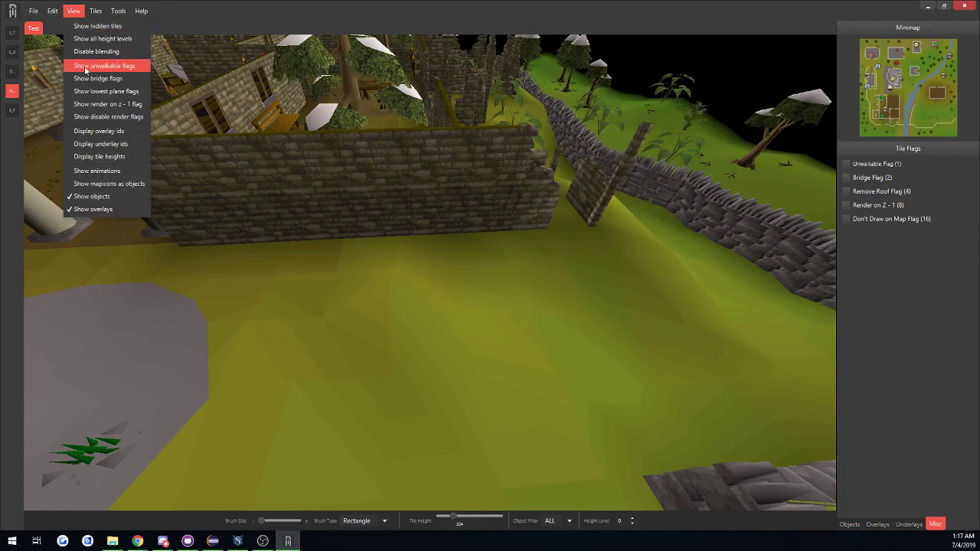
{"action": "left_click", "coordinate": [85, 187]}
Delete the map icon object in the middle of the bank's floor with the object deletion tool.
{"action": "middle_click_drag", "start_coordinate": [212, 284], "coordinate": [60, 313]}
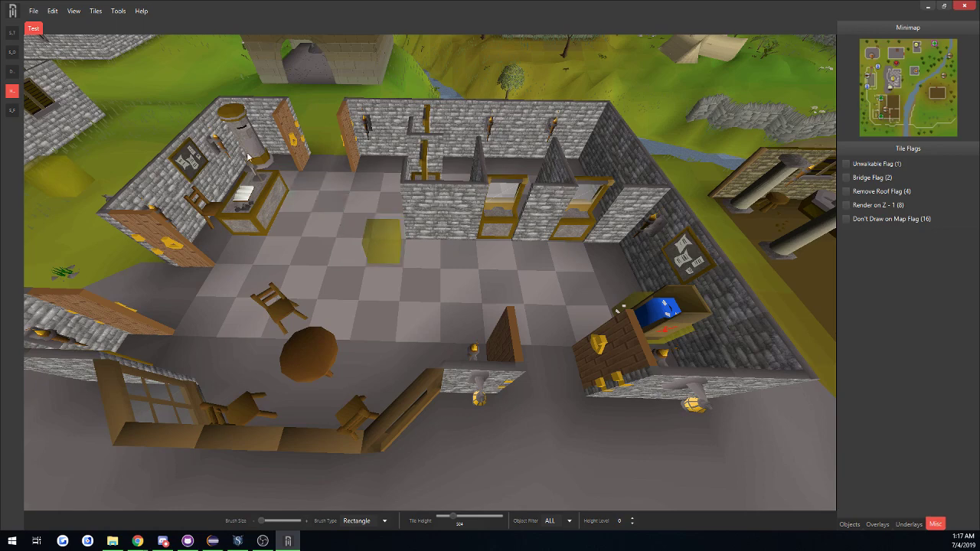
{"action": "left_click", "coordinate": [11, 71]}
{"action": "left_click", "coordinate": [377, 248]}
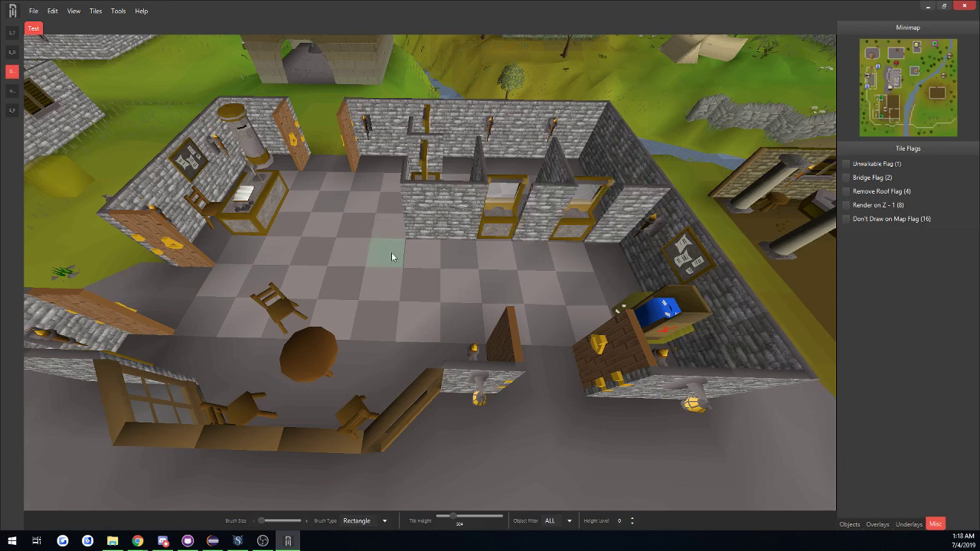
Hide the overlays and show them again, and stop showing the map icons as objects.
{"action": "left_click", "coordinate": [73, 10]}
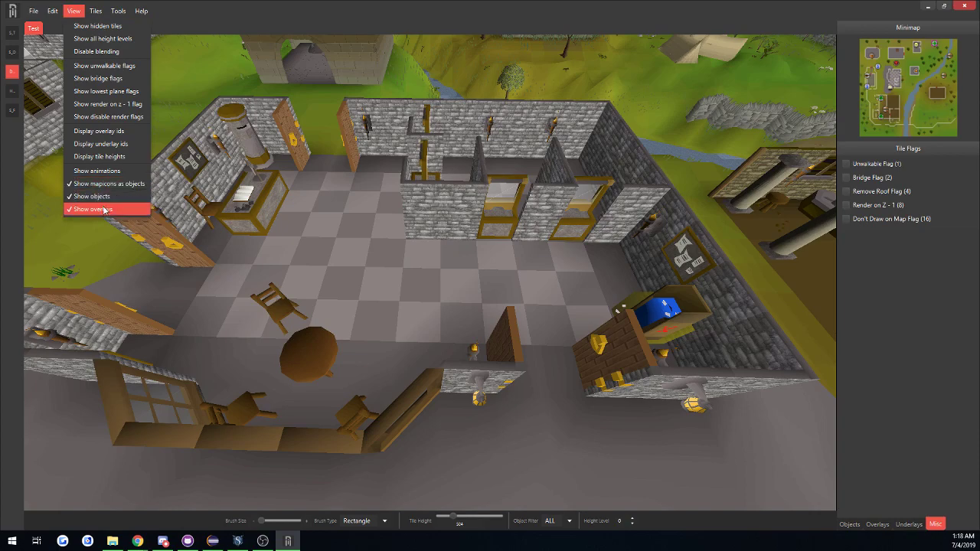
{"action": "middle_click_drag", "start_coordinate": [411, 283], "coordinate": [256, 284]}
{"action": "key", "text": "a"}
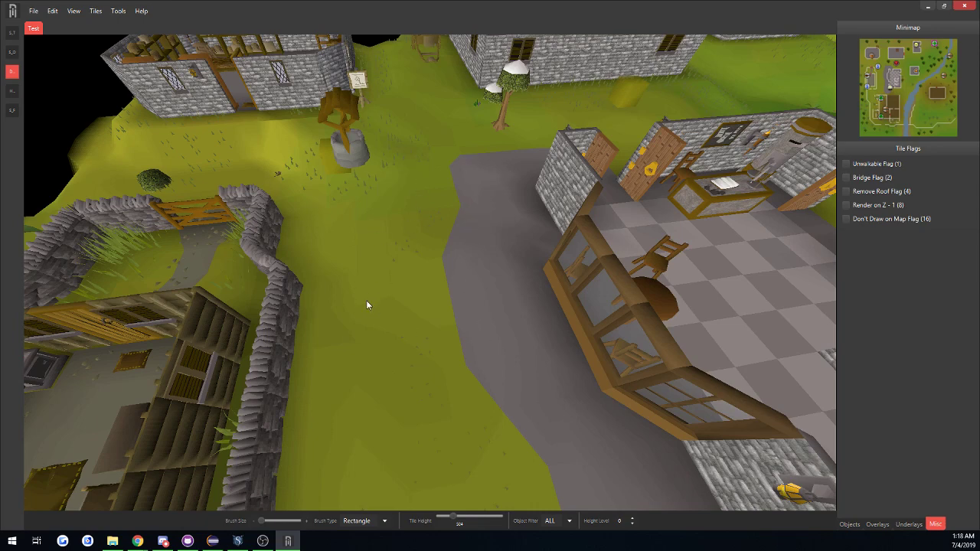
{"action": "left_click", "coordinate": [52, 11]}
{"action": "mouse_move", "coordinate": [75, 11]}
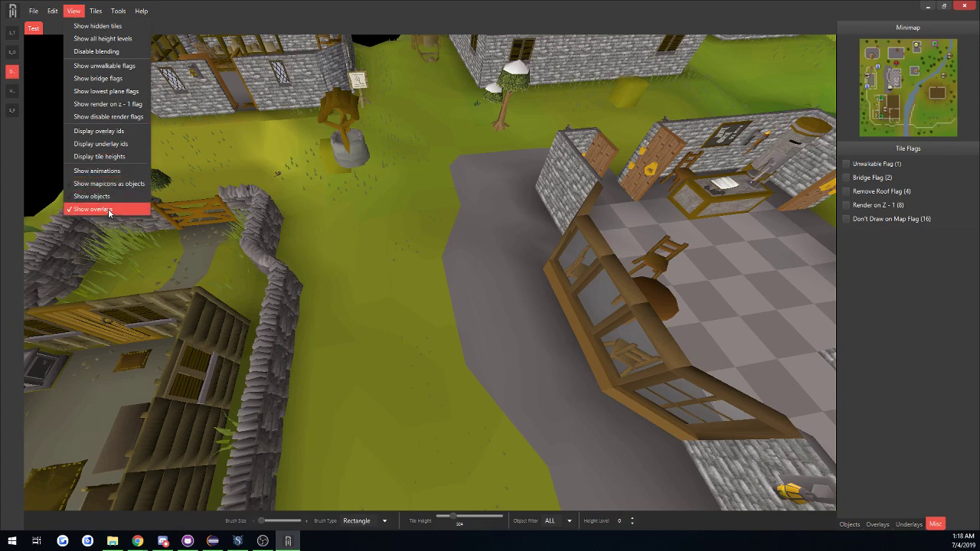
{"action": "left_click", "coordinate": [108, 210]}
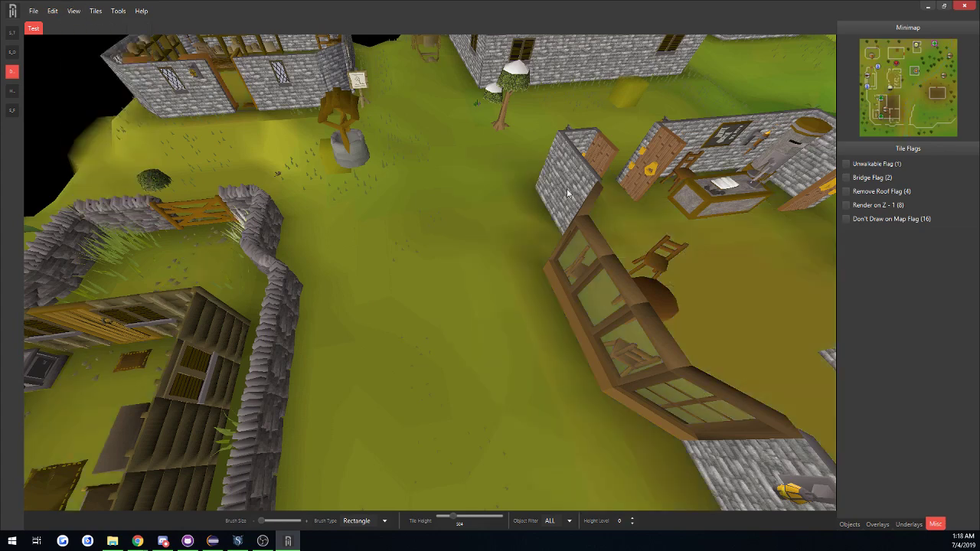
{"action": "left_click", "coordinate": [73, 11]}
{"action": "left_click", "coordinate": [110, 206]}
{"action": "left_click", "coordinate": [74, 11]}
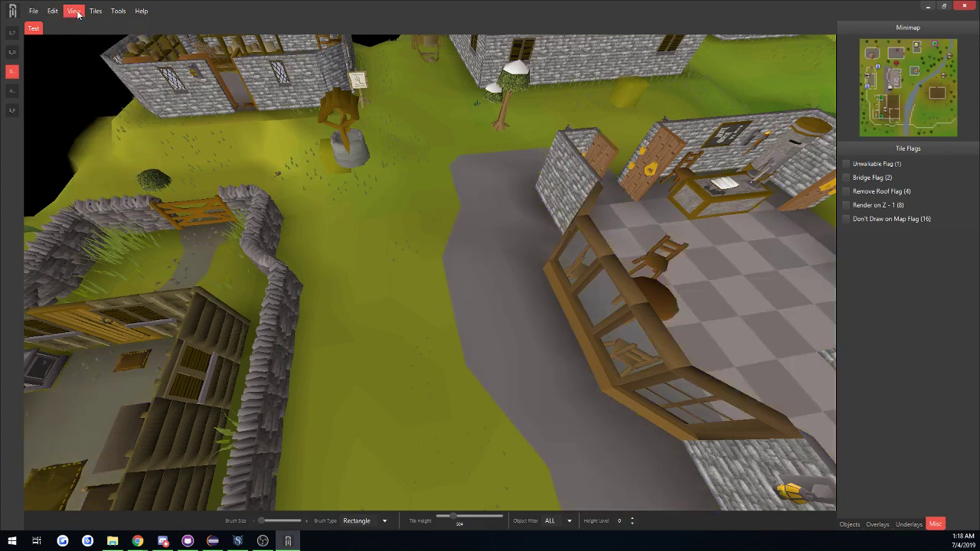
{"action": "left_click", "coordinate": [123, 188]}
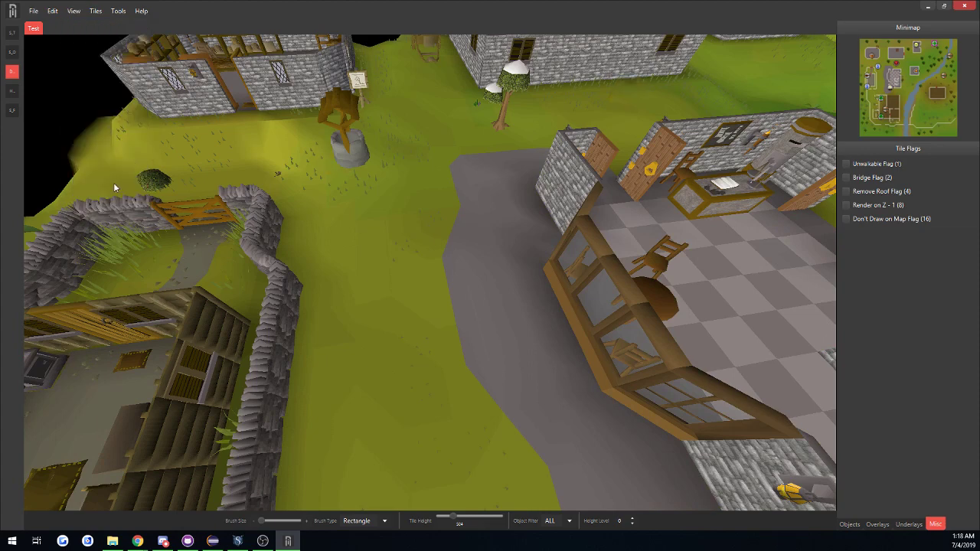
{"action": "left_click", "coordinate": [95, 11]}
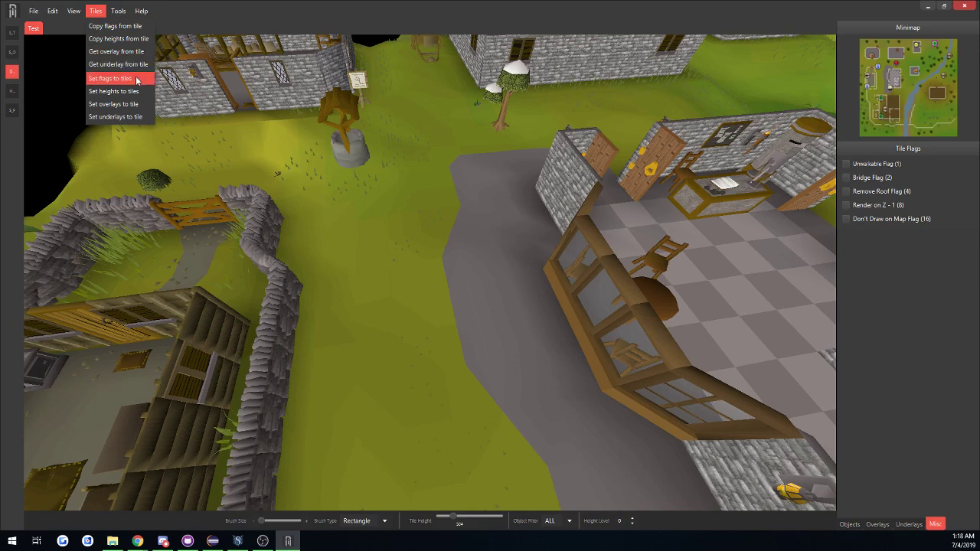
{"action": "mouse_move", "coordinate": [120, 13]}
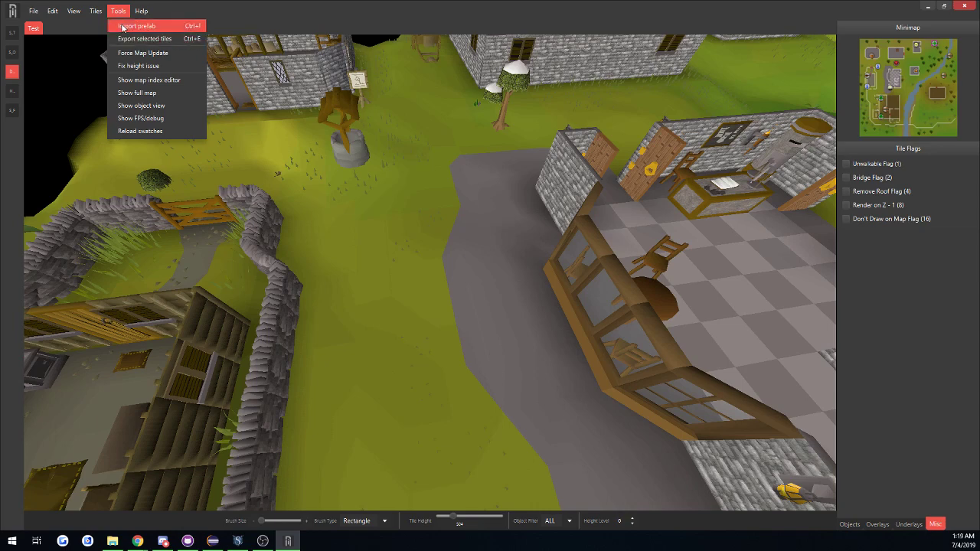
{"action": "left_click", "coordinate": [444, 211]}
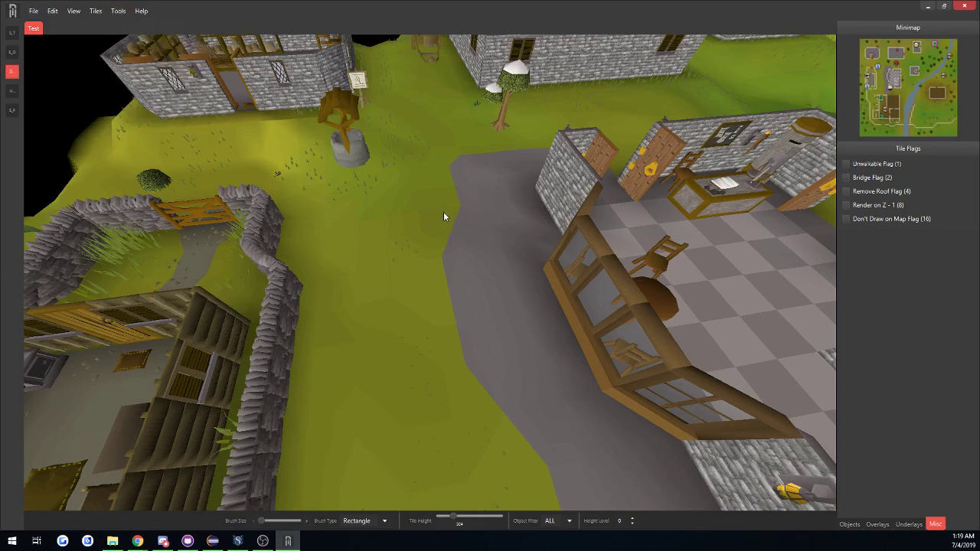
{"action": "scroll", "coordinate": [459, 213], "scroll_direction": "down", "scroll_amount": 5}
{"action": "middle_click_drag", "start_coordinate": [474, 213], "coordinate": [573, 221]}
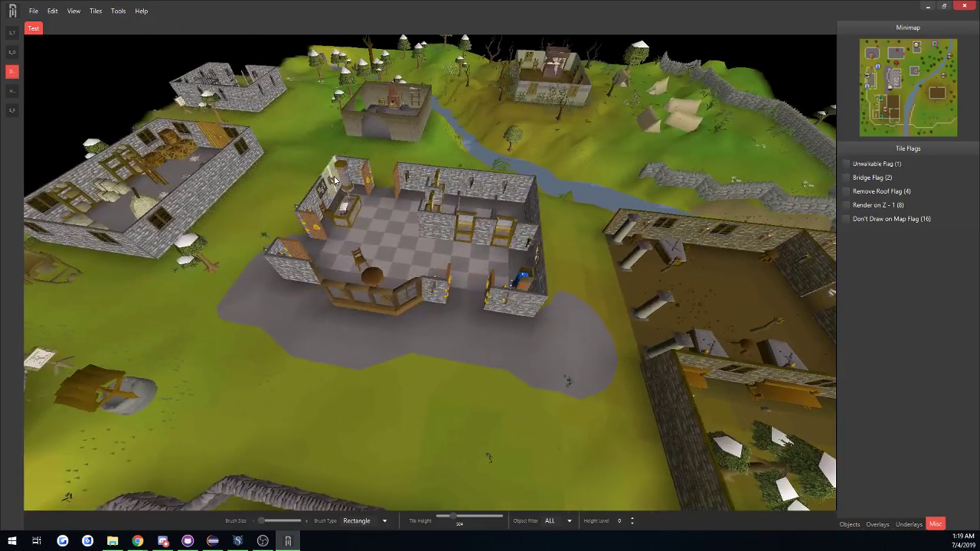
{"action": "middle_click_drag", "start_coordinate": [370, 193], "coordinate": [470, 217]}
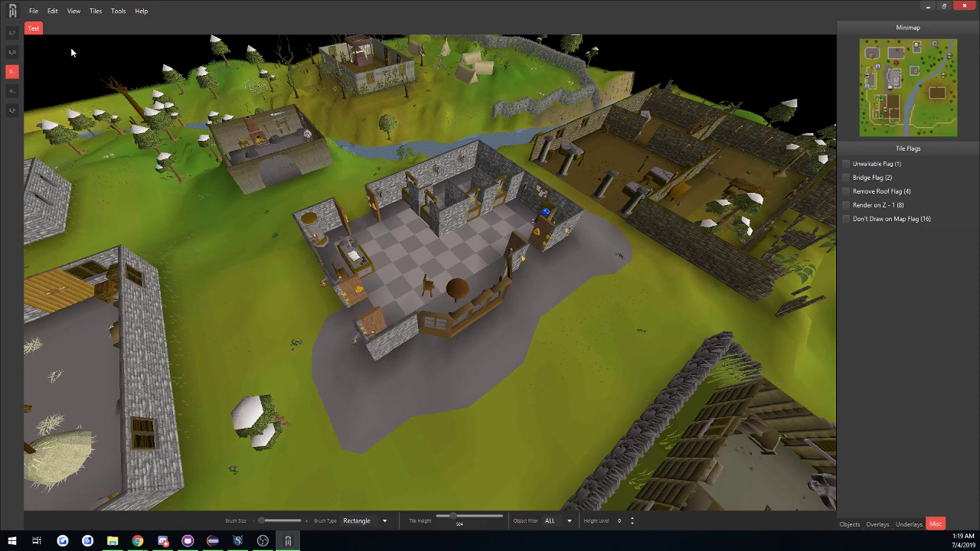
{"action": "left_click", "coordinate": [117, 10]}
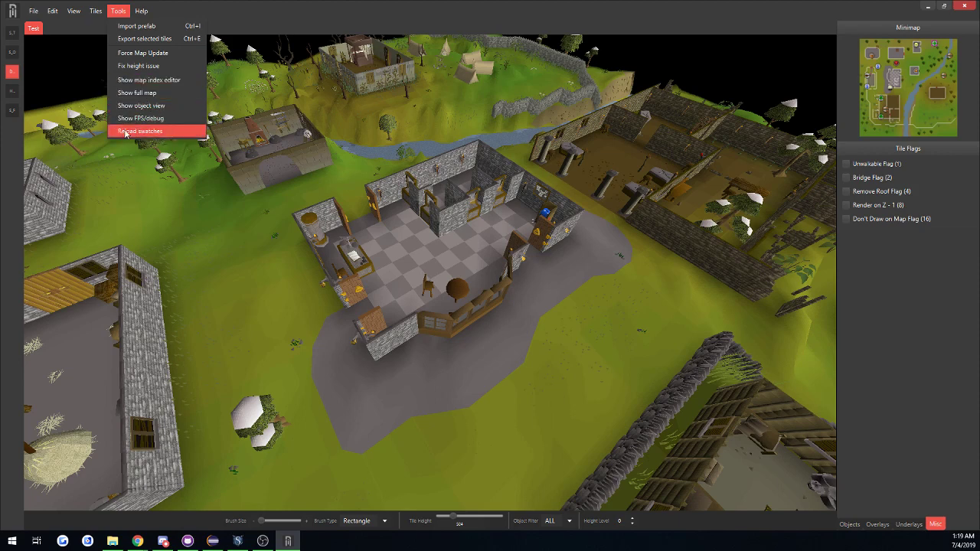
{"action": "mouse_move", "coordinate": [143, 15]}
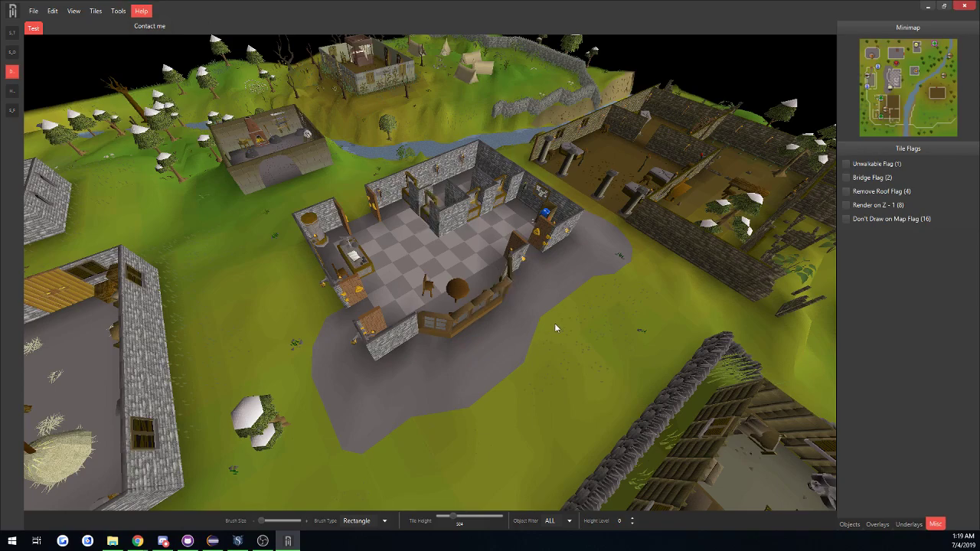
{"action": "middle_click_drag", "start_coordinate": [555, 323], "coordinate": [267, 263]}
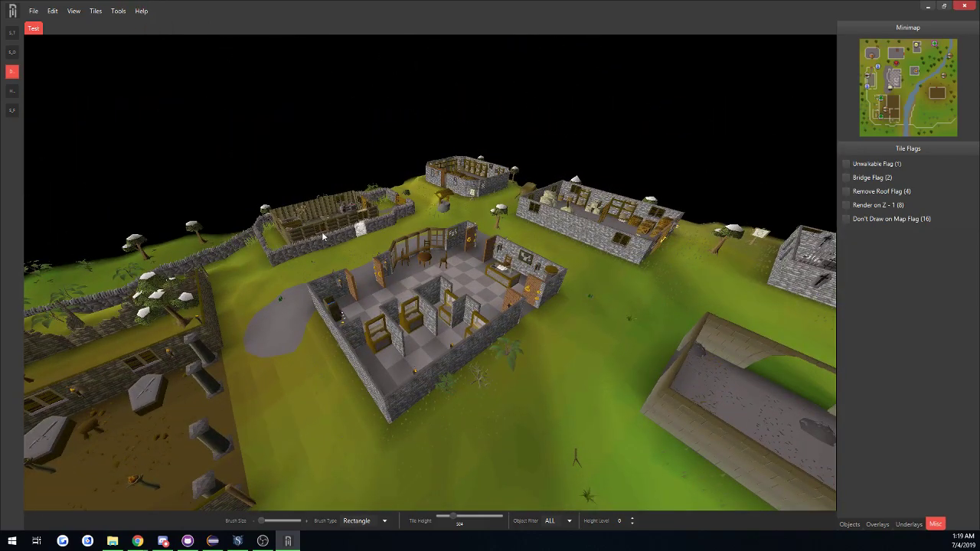
{"action": "middle_click_drag", "start_coordinate": [322, 232], "coordinate": [785, 285]}
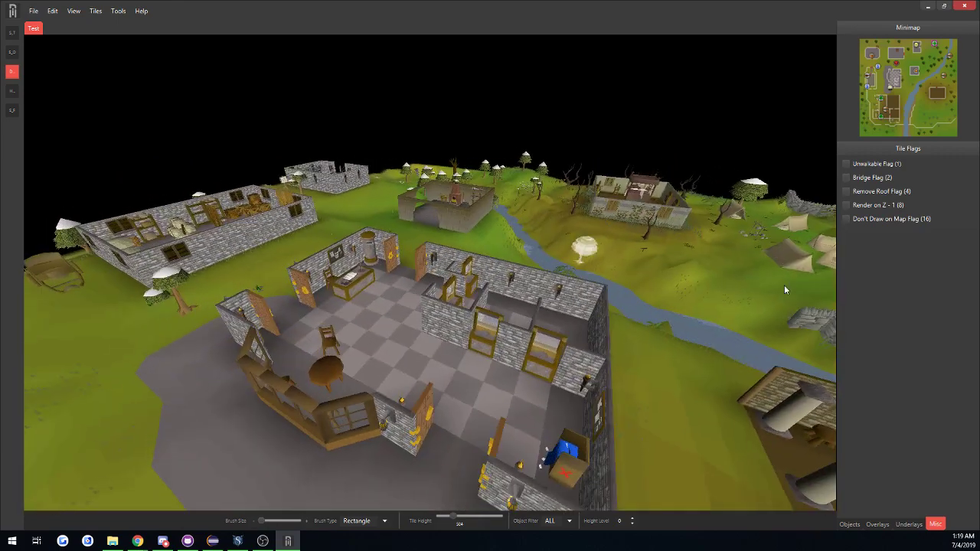
Look through the object, overlay, underlay and miscellaneous tool sets in turn.
{"action": "left_click", "coordinate": [849, 526]}
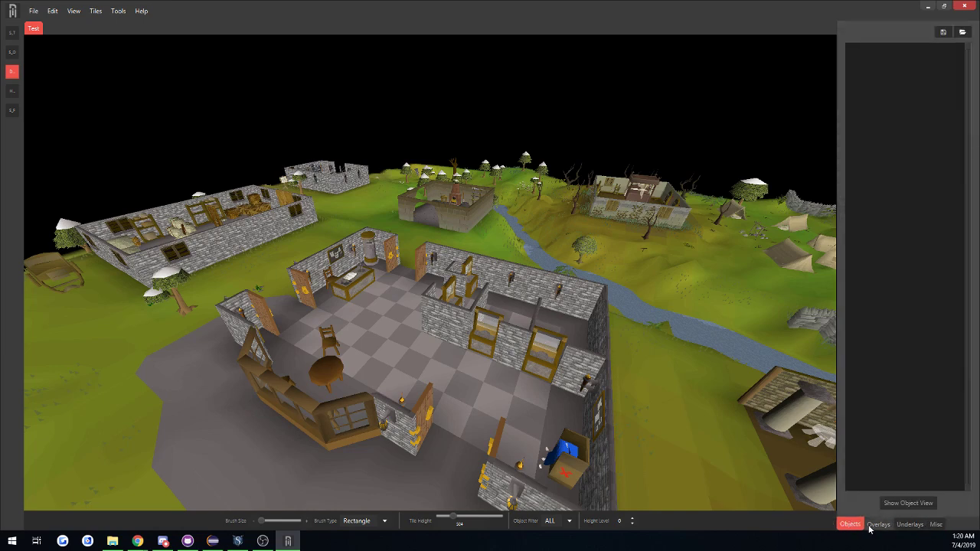
{"action": "left_click", "coordinate": [878, 526]}
{"action": "left_click", "coordinate": [911, 525]}
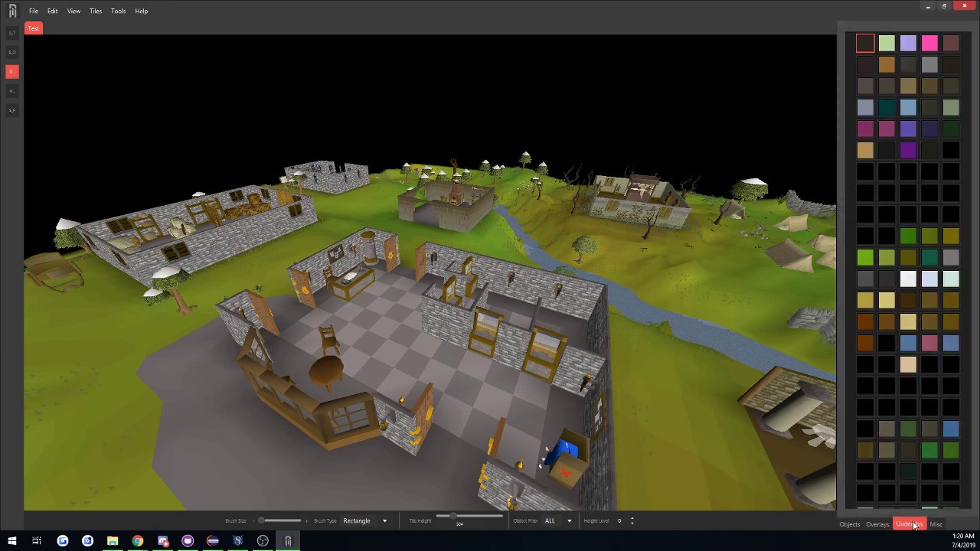
{"action": "left_click", "coordinate": [937, 525]}
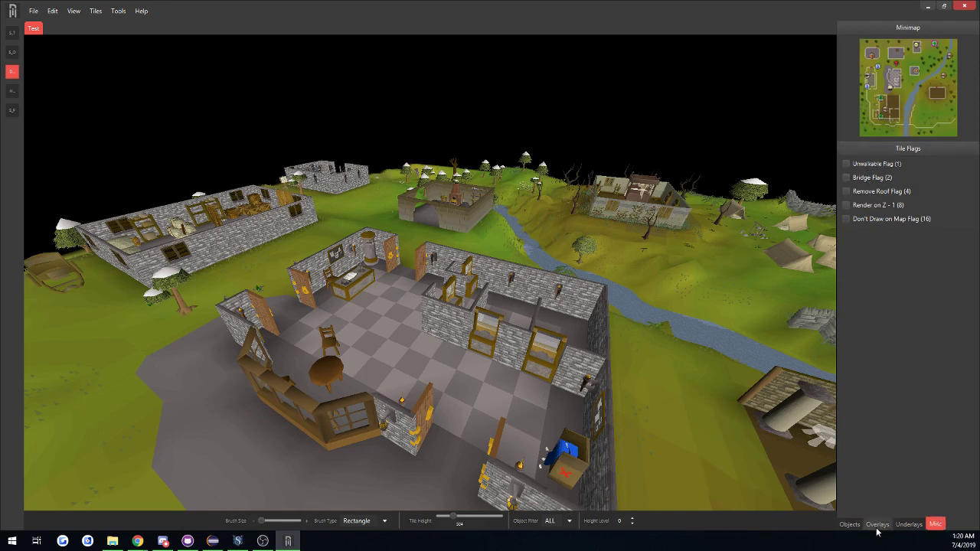
Open the Object Swatch Builder and search the objects for "Bank booth".
{"action": "left_click", "coordinate": [851, 525]}
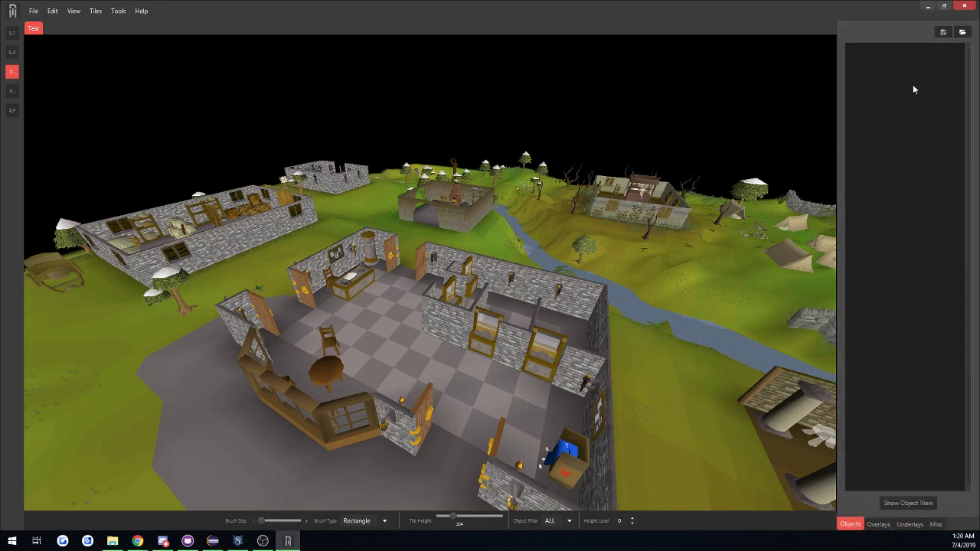
{"action": "left_click", "coordinate": [901, 506]}
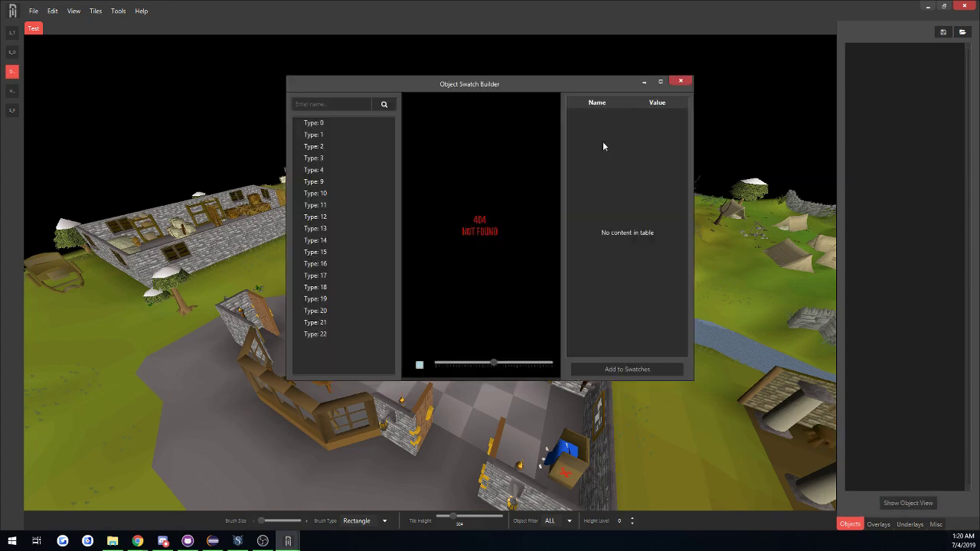
{"action": "left_click_drag", "start_coordinate": [524, 84], "coordinate": [179, 178]}
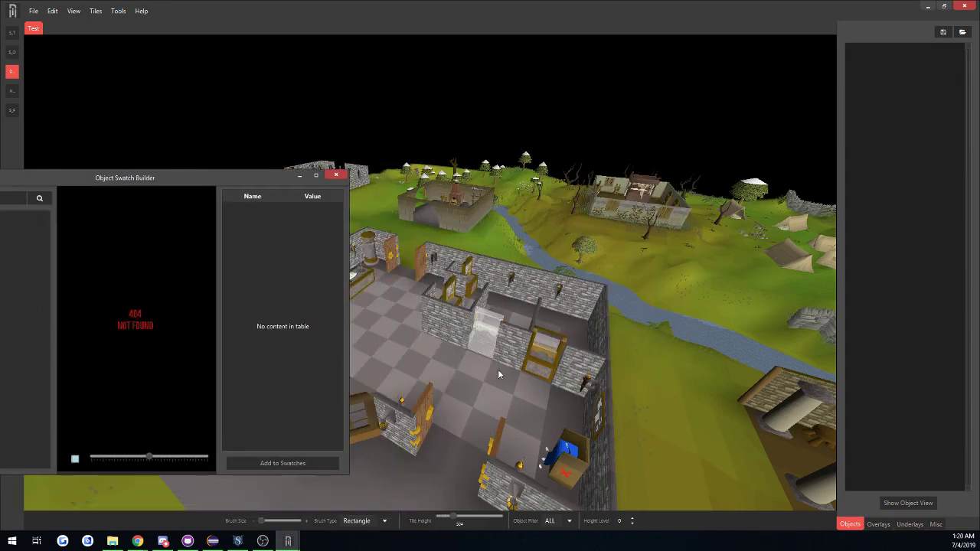
{"action": "left_click", "coordinate": [479, 349]}
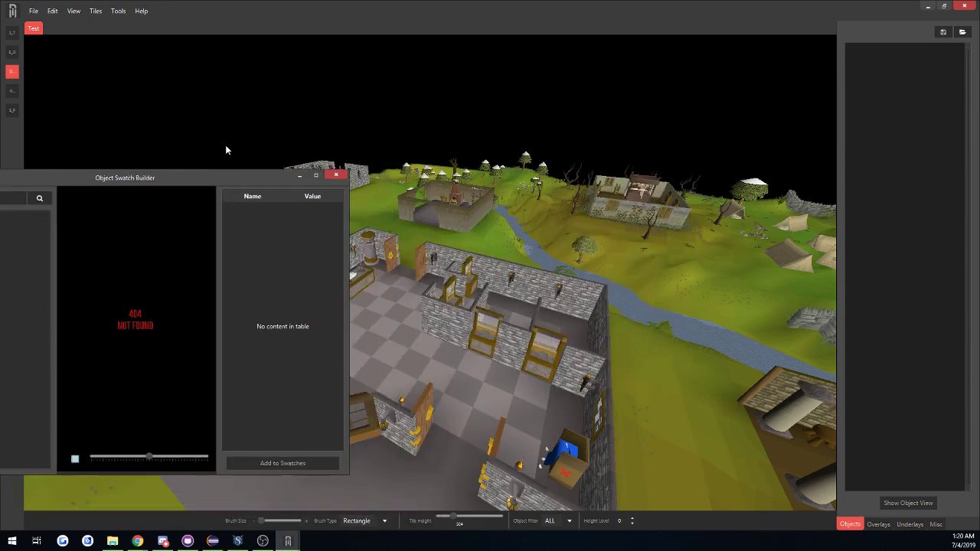
{"action": "left_click_drag", "start_coordinate": [167, 177], "coordinate": [377, 152]}
{"action": "left_click", "coordinate": [188, 173]}
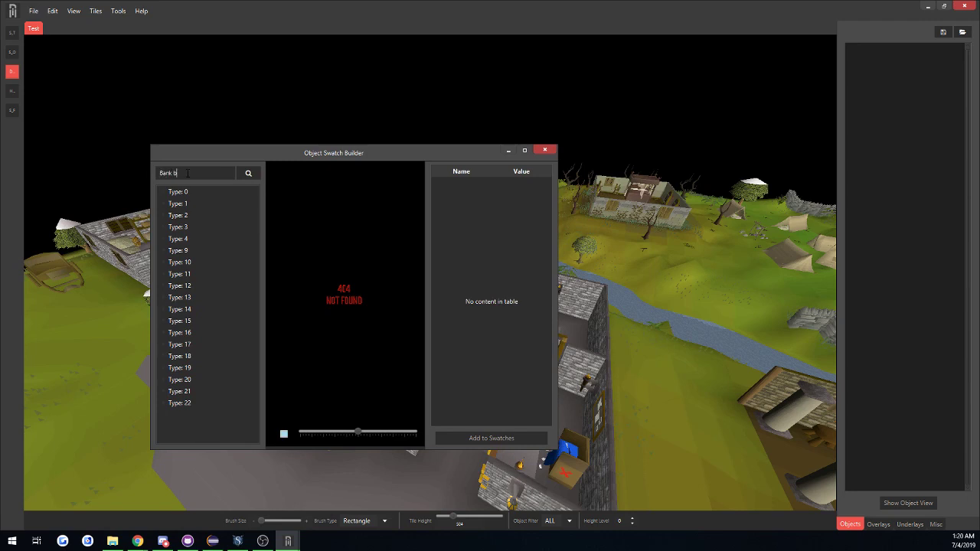
{"action": "key", "text": "Return"}
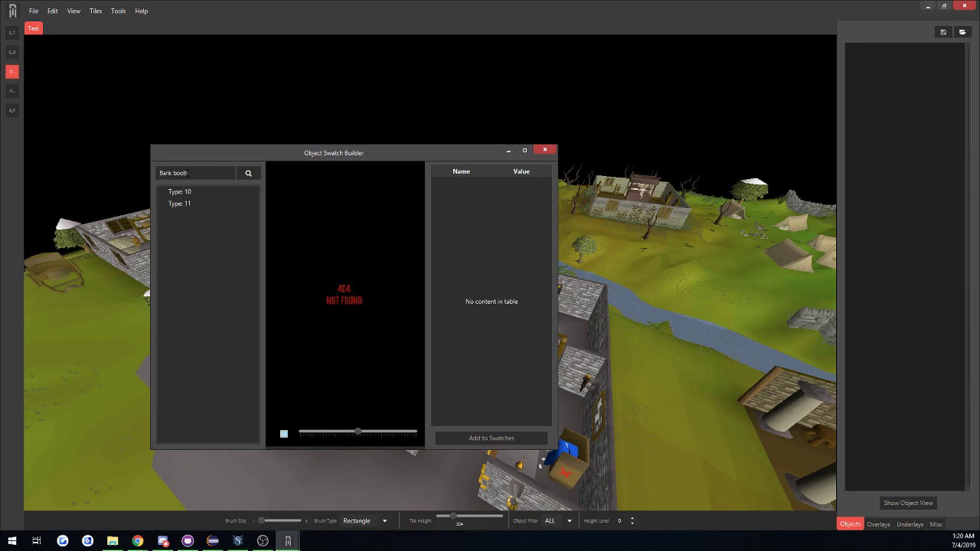
Preview several type 10 bank booths, add 6947: Closed bank booth to the object swatches, and close the swatch builder.
{"action": "double_click", "coordinate": [190, 192]}
{"action": "left_click", "coordinate": [215, 216]}
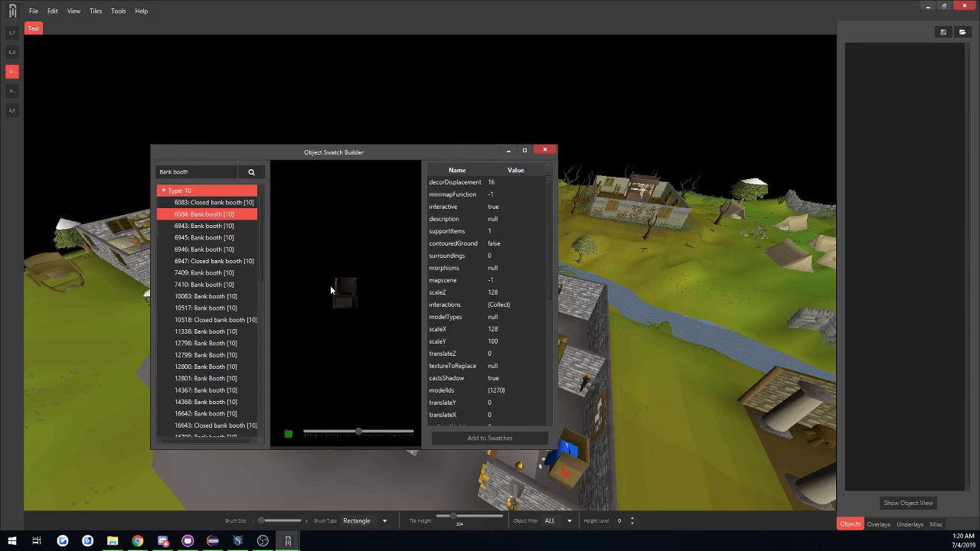
{"action": "left_click", "coordinate": [219, 226]}
{"action": "key", "text": "Down"}
{"action": "key", "text": "Down"}
{"action": "key", "text": "Down"}
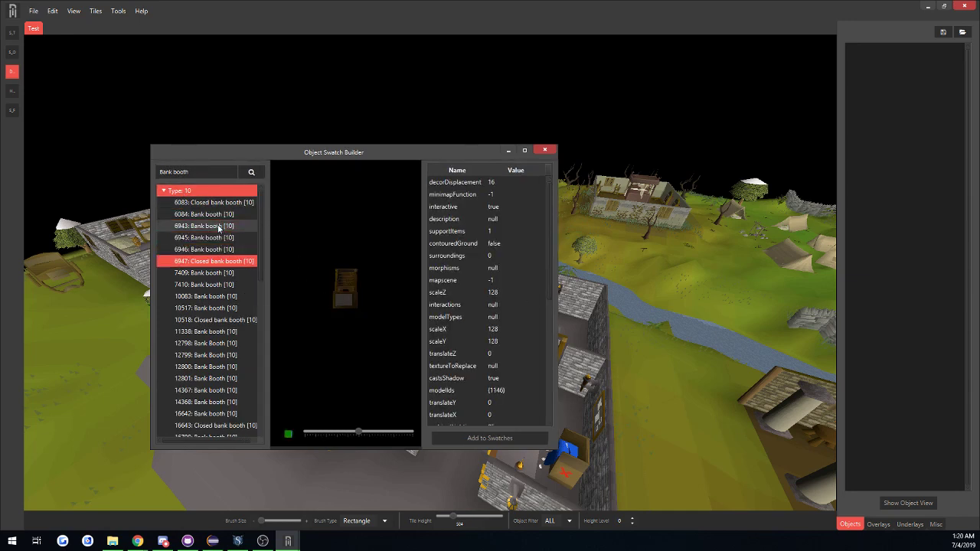
{"action": "key", "text": "Down"}
{"action": "key", "text": "Down"}
{"action": "key", "text": "Down"}
{"action": "key", "text": "Up"}
{"action": "key", "text": "Up"}
{"action": "key", "text": "Up"}
{"action": "left_click", "coordinate": [488, 438]}
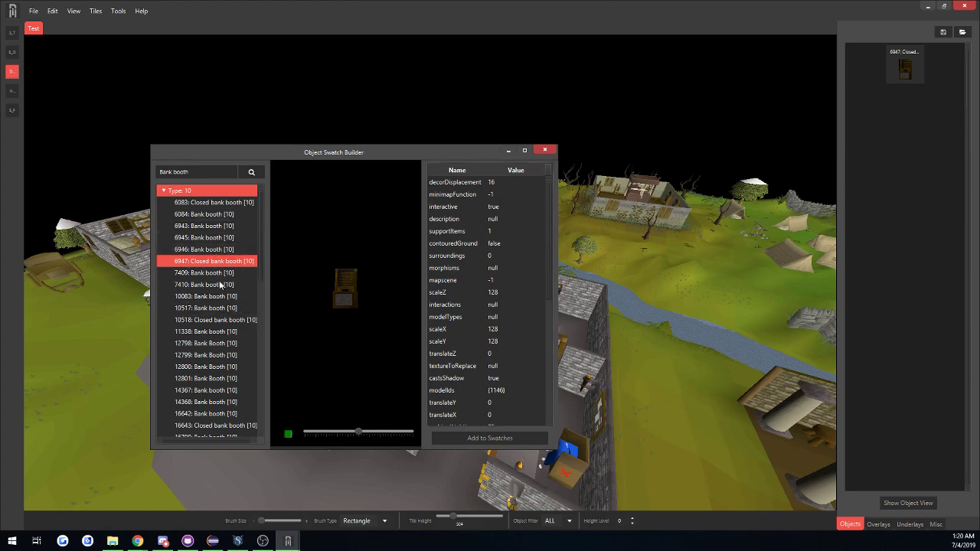
{"action": "left_click_drag", "start_coordinate": [549, 217], "coordinate": [551, 238]}
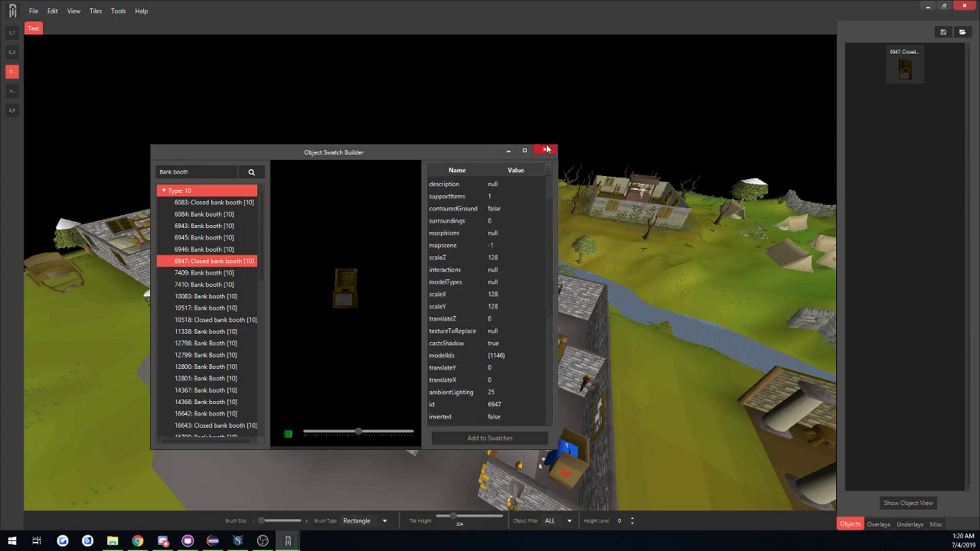
{"action": "left_click", "coordinate": [547, 149]}
Delete the open bank booth in the middle of the bank's counter wall with the object deletion tool.
{"action": "middle_click_drag", "start_coordinate": [445, 389], "coordinate": [548, 377]}
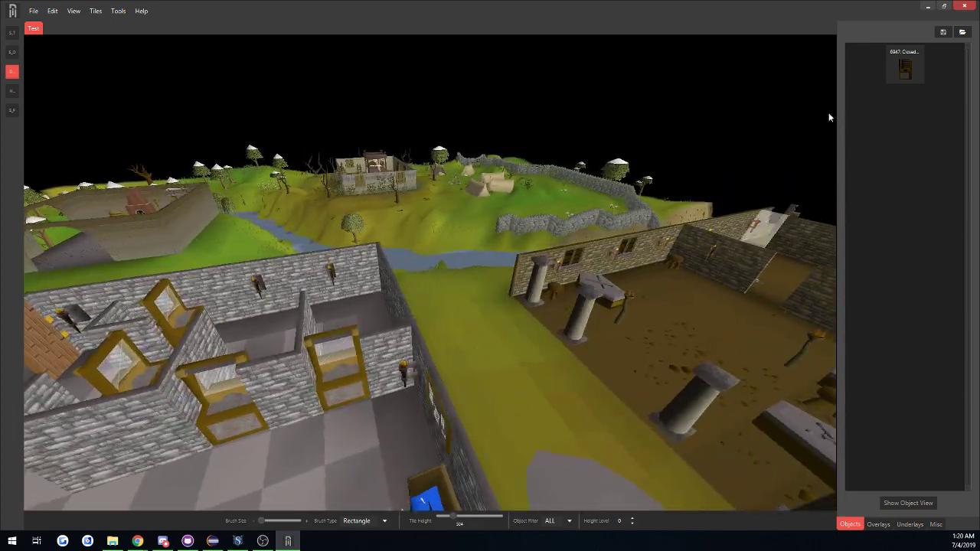
{"action": "key", "text": "a"}
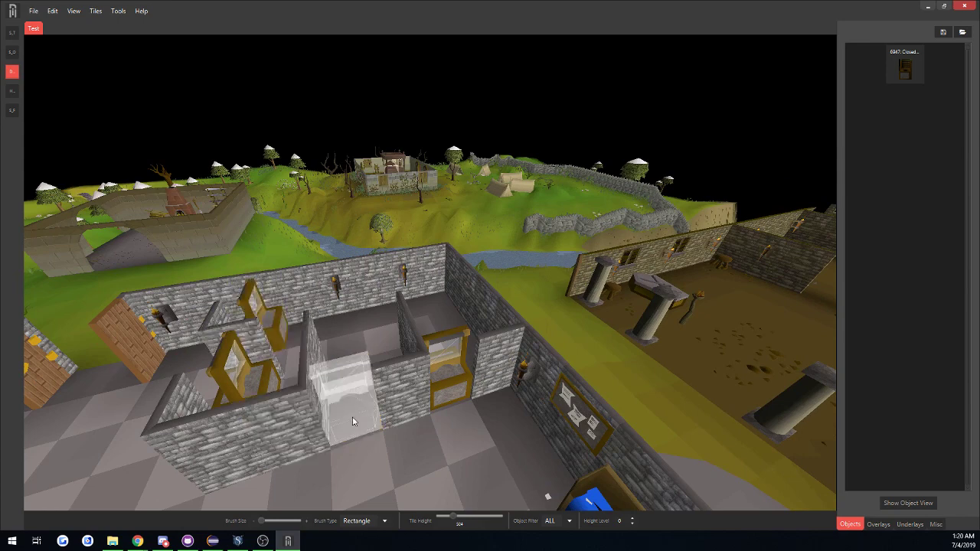
{"action": "left_click", "coordinate": [344, 392]}
Select the closed bank booth swatch and preview it in the gap left by the deleted booth.
{"action": "left_click", "coordinate": [906, 68]}
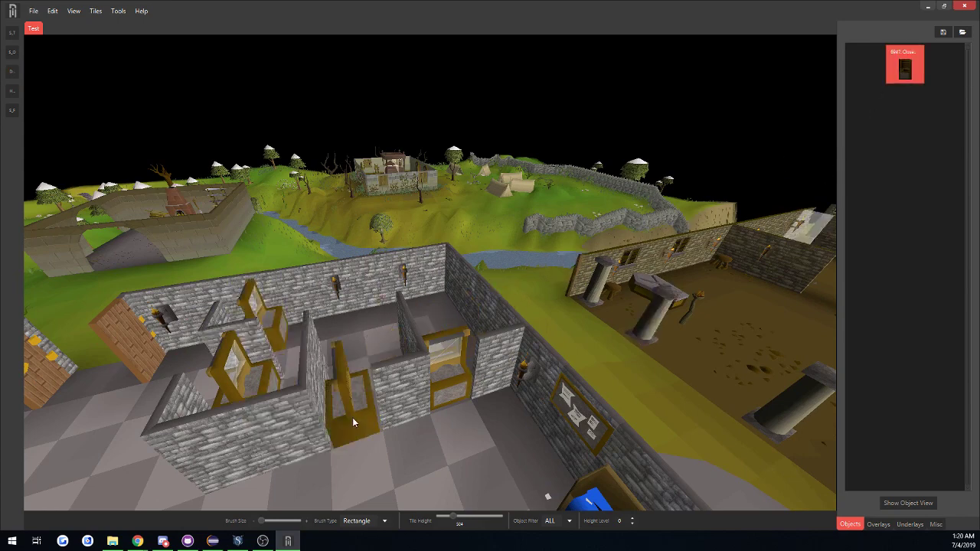
{"action": "middle_click_drag", "start_coordinate": [353, 419], "coordinate": [312, 418]}
{"action": "key", "text": "s"}
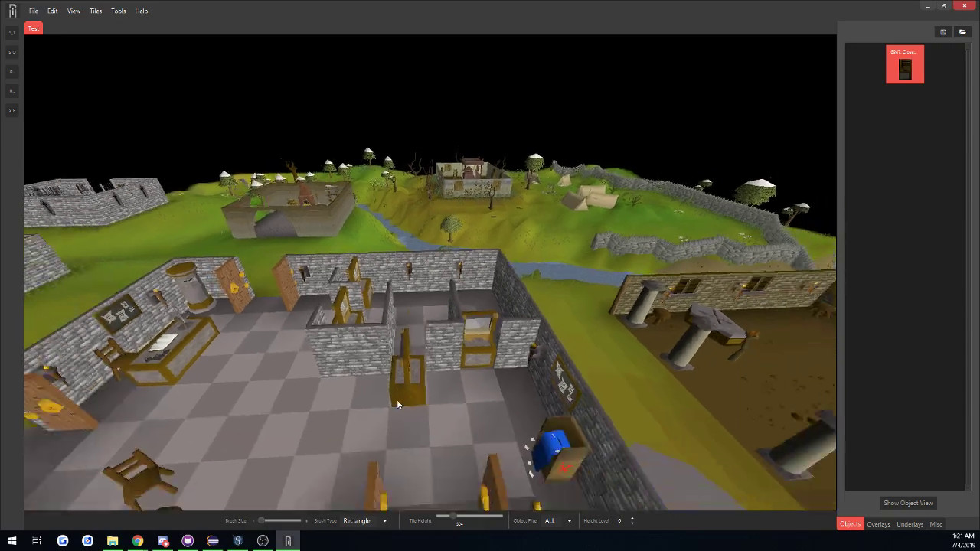
{"action": "key", "text": "s"}
{"action": "mouse_move", "coordinate": [434, 401]}
{"action": "middle_mouse_down"}
{"action": "mouse_move", "coordinate": [417, 464]}
{"action": "mouse_move", "coordinate": [434, 418]}
{"action": "middle_mouse_up"}
{"action": "key", "text": "w"}
{"action": "key", "text": "s"}
{"action": "key", "text": "w"}
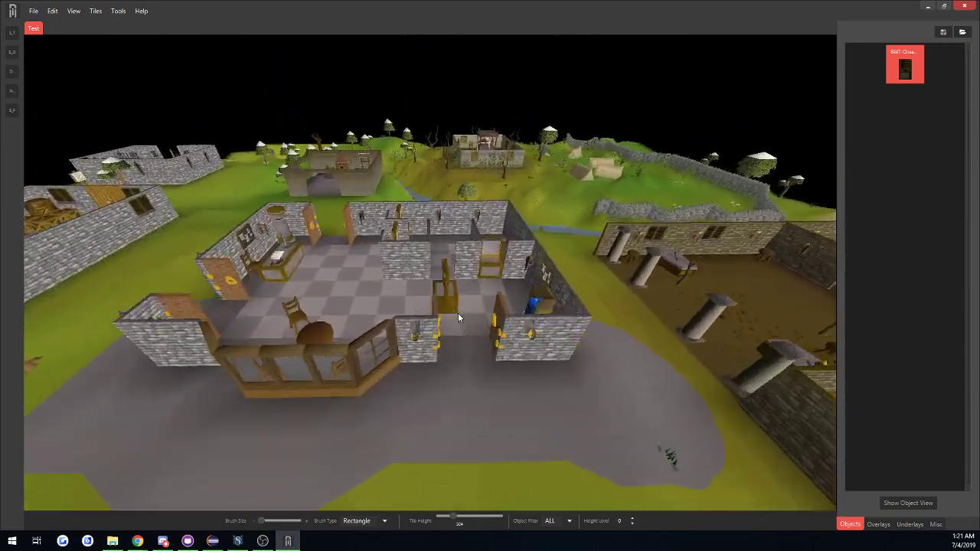
{"action": "key", "text": "w"}
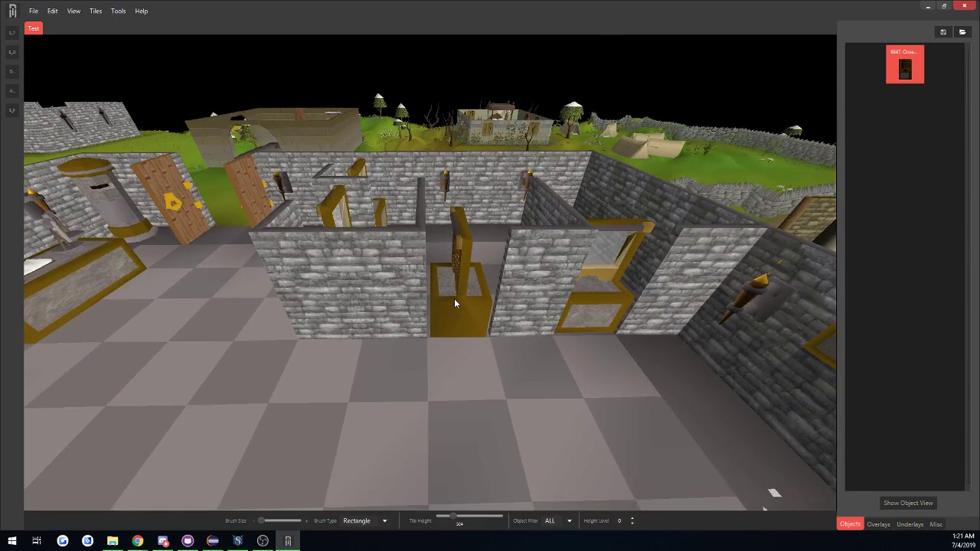
Rotate the closed bank booth until its front faces the bank's main floor and place it in the counter gap.
{"action": "key", "text": "r"}
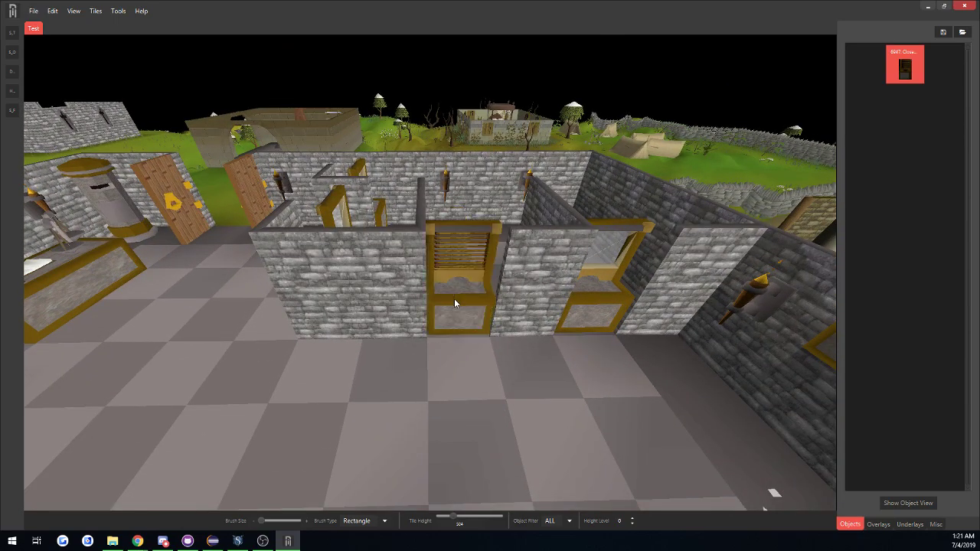
{"action": "key", "text": "r"}
{"action": "key", "text": "r"}
{"action": "key", "text": "r"}
{"action": "key", "text": "r"}
{"action": "key", "text": "r"}
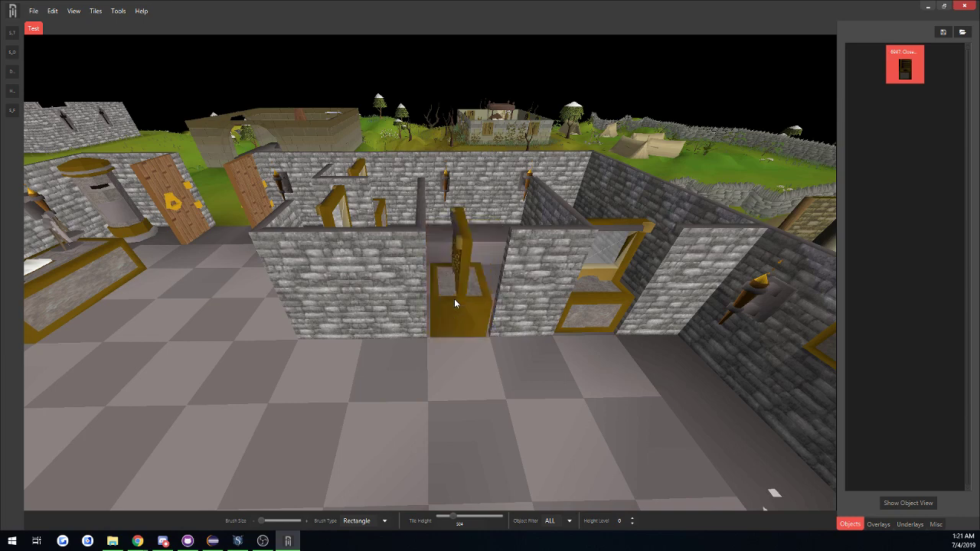
{"action": "key", "text": "r"}
{"action": "key", "text": "r"}
{"action": "key", "text": "r"}
{"action": "key", "text": "r"}
{"action": "key", "text": "r"}
{"action": "key", "text": "r"}
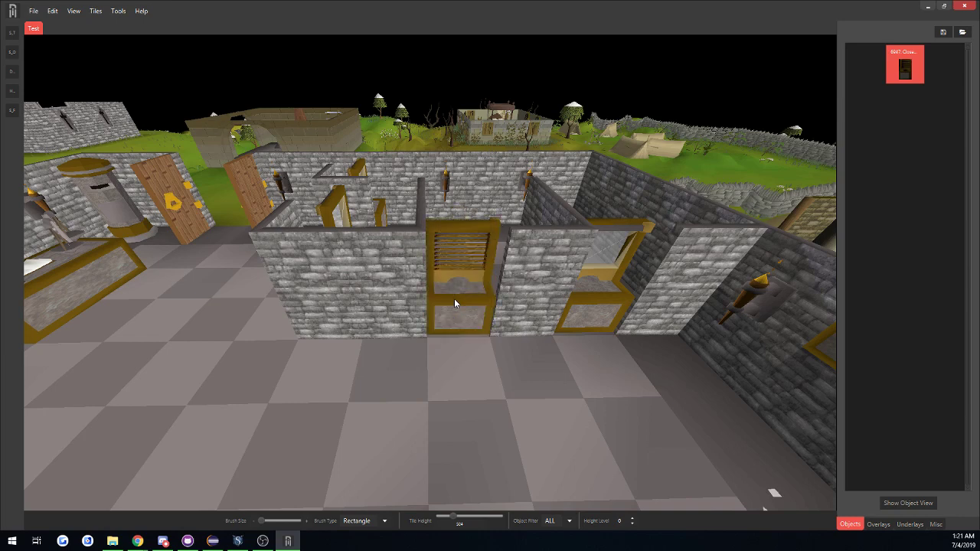
{"action": "key", "text": "r"}
{"action": "key", "text": "r"}
{"action": "key", "text": "r"}
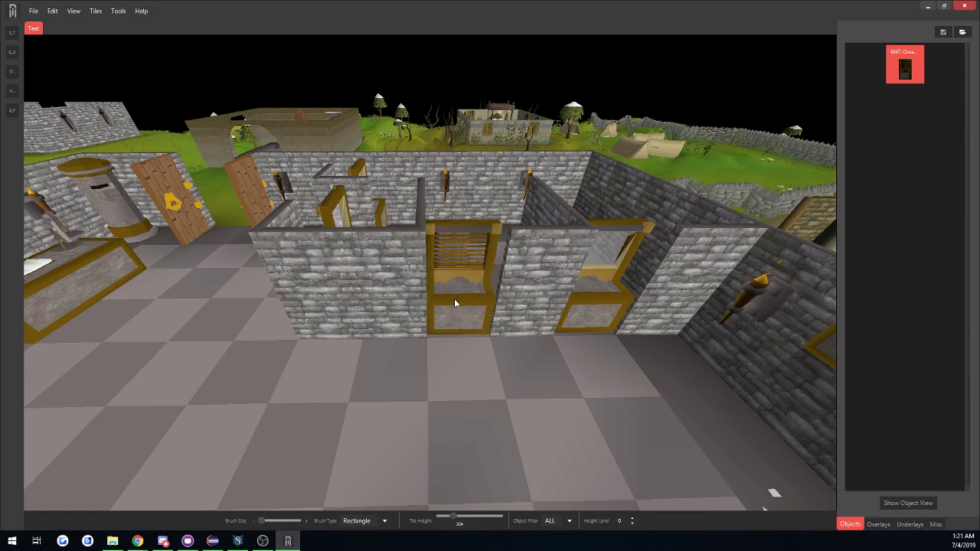
Show the overlays and paint the bank's main floor with the grey stone overlay, enlarging the brush to cover the rest of the room.
{"action": "key", "text": "s"}
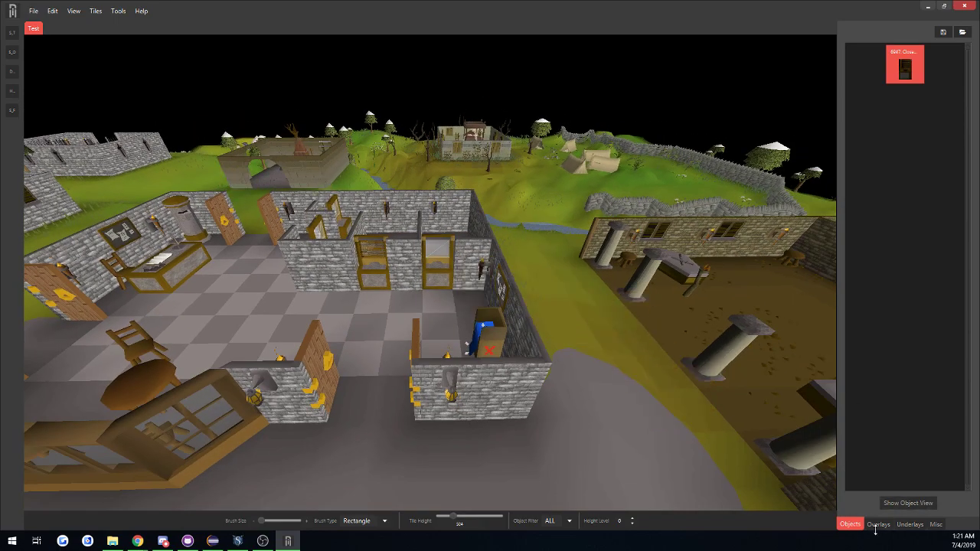
{"action": "left_click", "coordinate": [878, 525]}
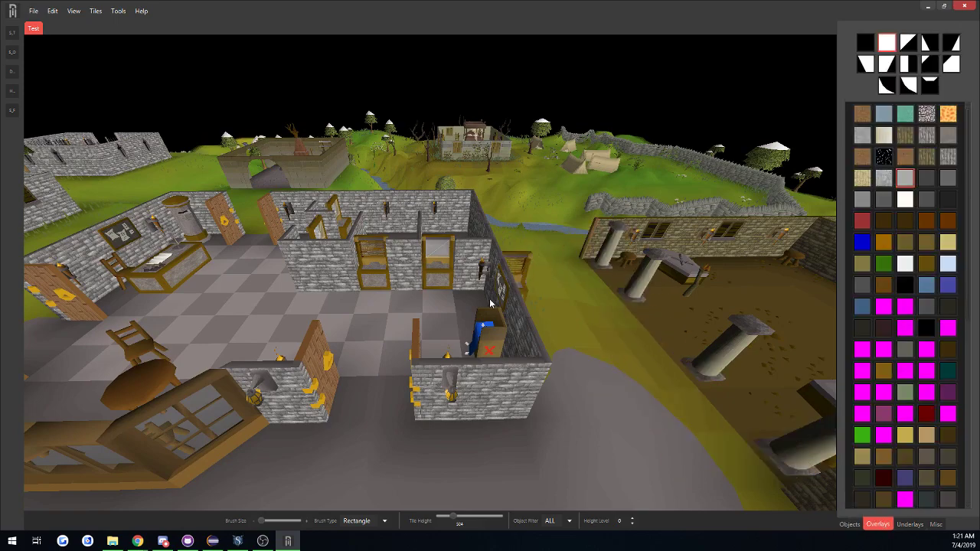
{"action": "middle_click_drag", "start_coordinate": [490, 299], "coordinate": [358, 335]}
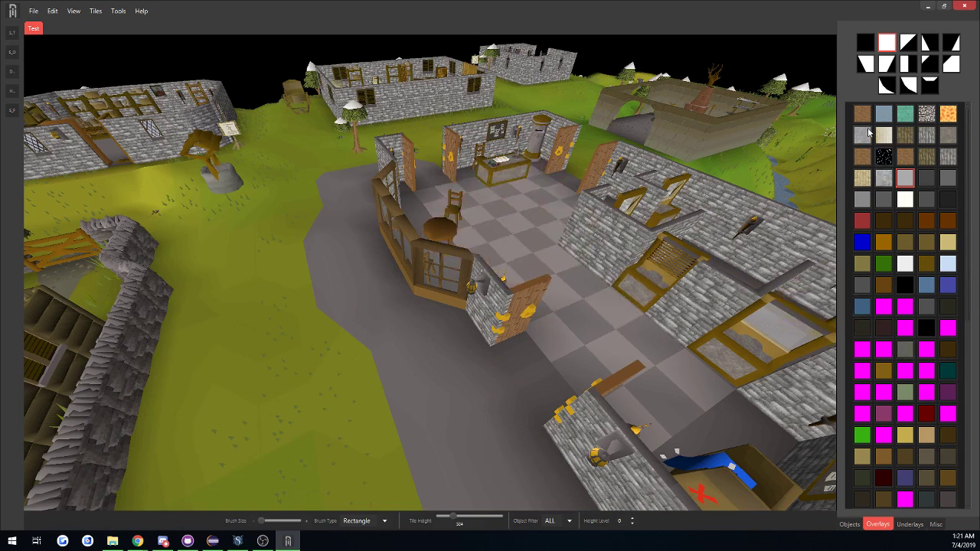
{"action": "key", "text": "d"}
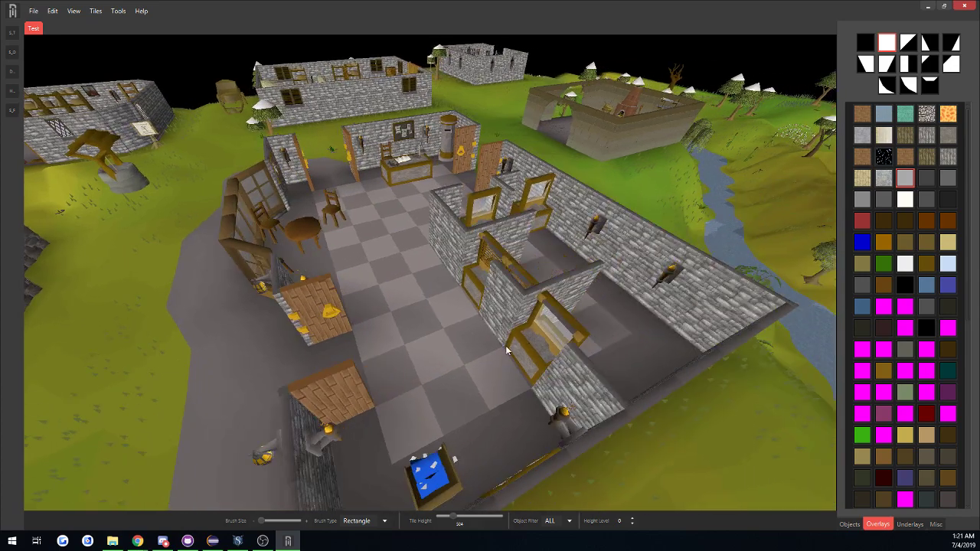
{"action": "middle_click_drag", "start_coordinate": [460, 346], "coordinate": [442, 355]}
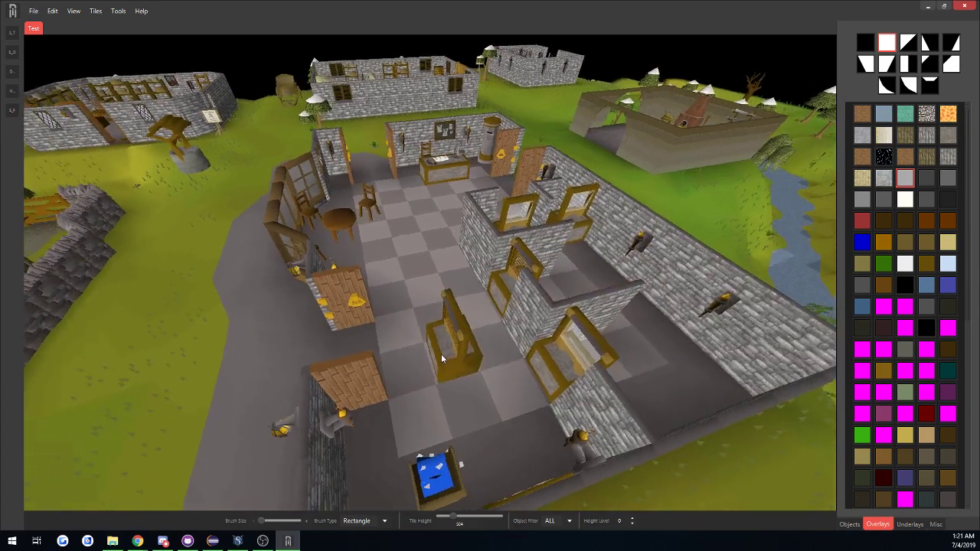
{"action": "left_click", "coordinate": [864, 136]}
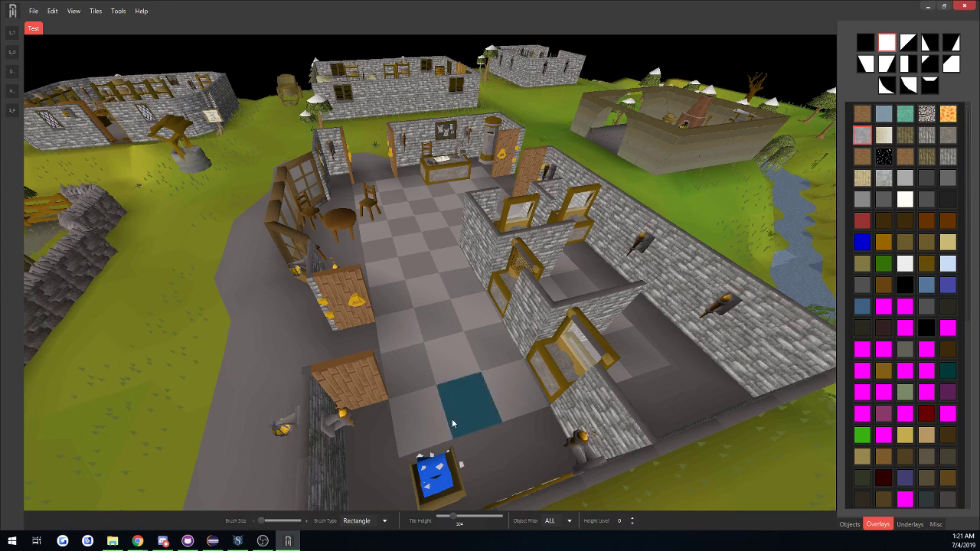
{"action": "mouse_move", "coordinate": [418, 408]}
{"action": "left_mouse_down"}
{"action": "mouse_move", "coordinate": [450, 365]}
{"action": "mouse_move", "coordinate": [459, 392]}
{"action": "mouse_move", "coordinate": [496, 387]}
{"action": "mouse_move", "coordinate": [497, 360]}
{"action": "left_mouse_up"}
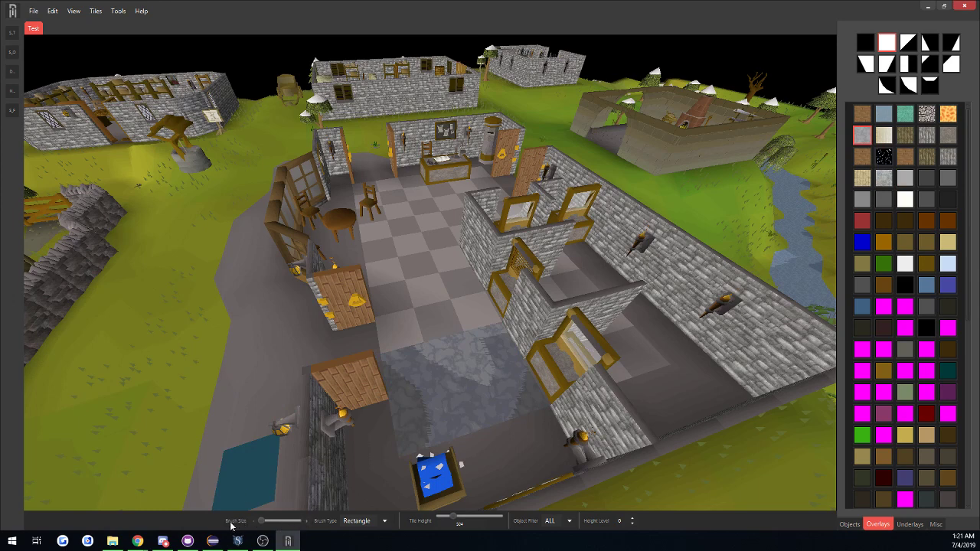
{"action": "left_click", "coordinate": [257, 521]}
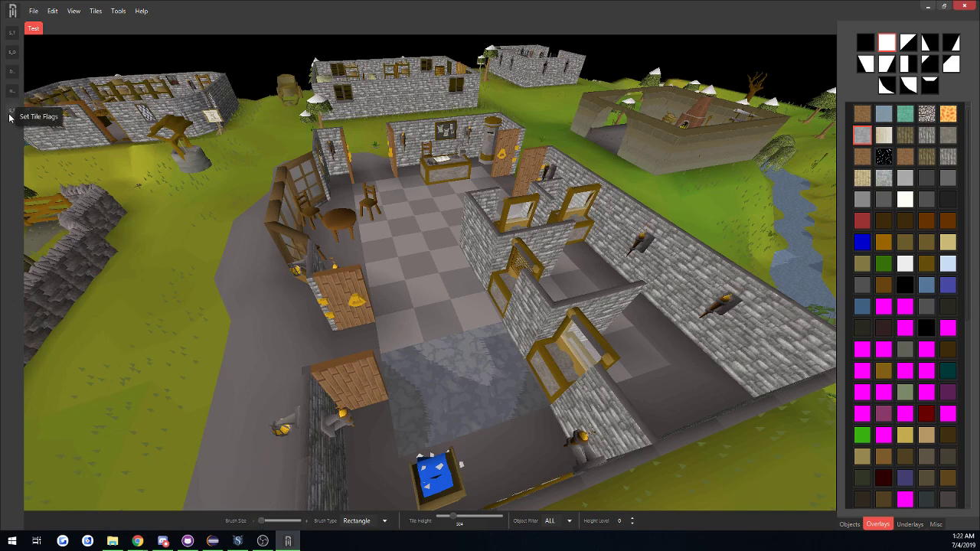
{"action": "left_click", "coordinate": [308, 523]}
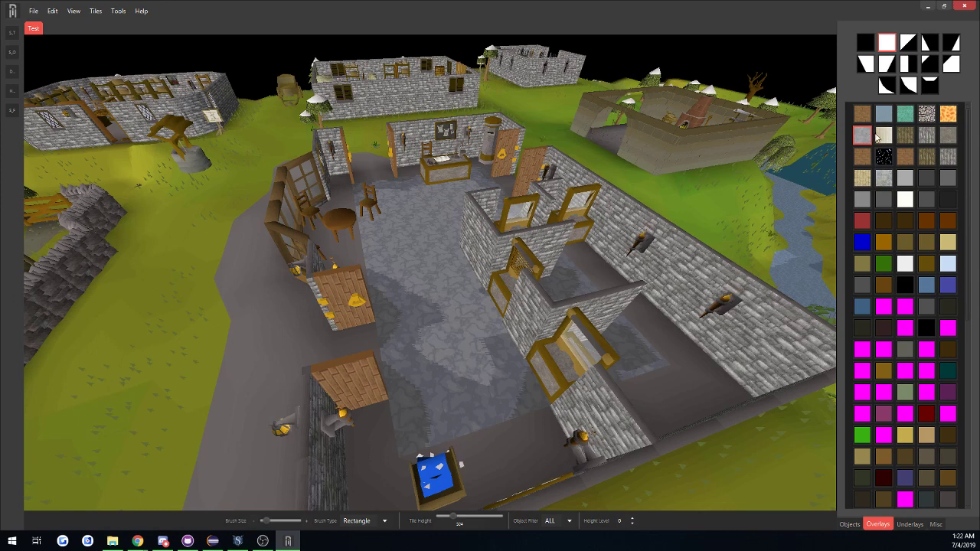
Paint alternating floor tiles near the blue box with the plain dark grey overlay, using the smallest brush size.
{"action": "left_click", "coordinate": [885, 205]}
{"action": "left_click_drag", "start_coordinate": [265, 521], "coordinate": [257, 524]}
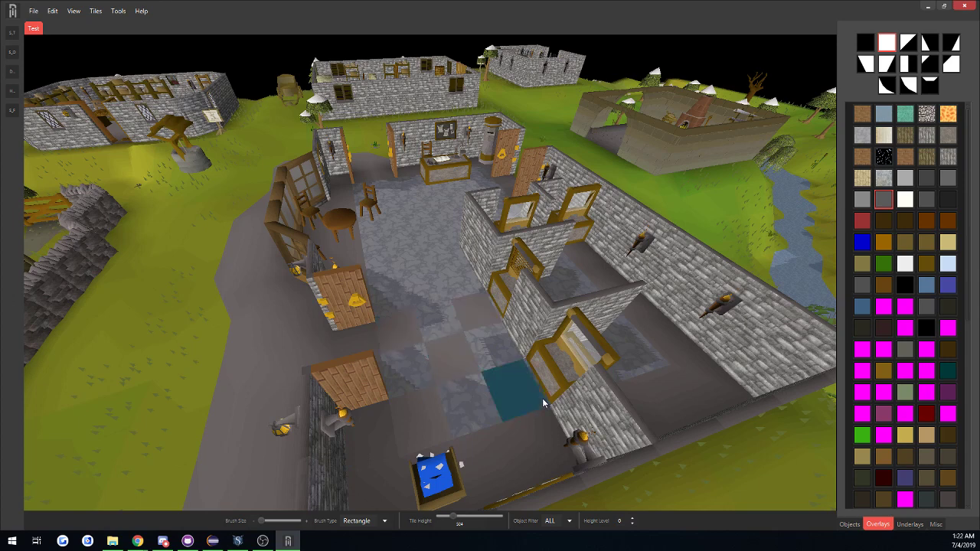
Set the brush type to Circle and preview its footprint on the bank floor at larger brush sizes.
{"action": "left_click", "coordinate": [372, 524]}
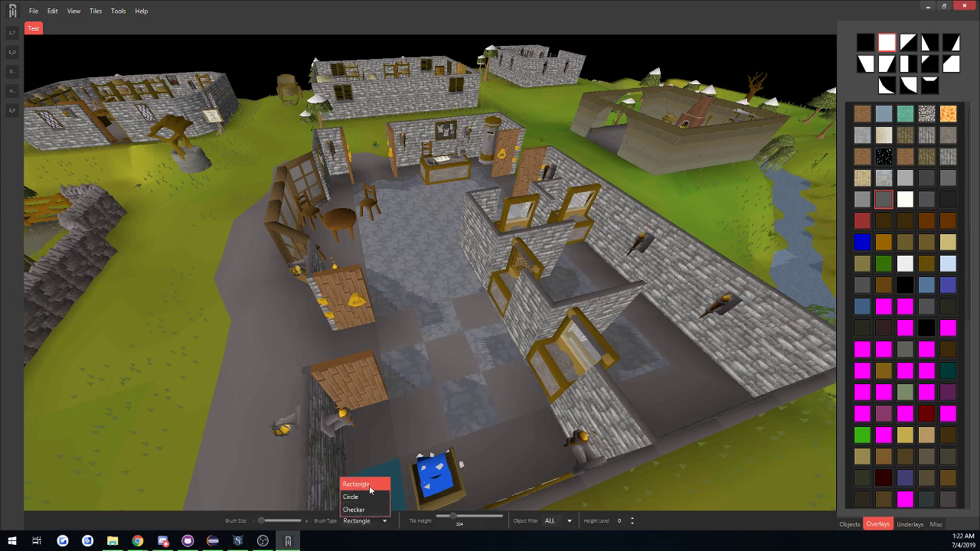
{"action": "left_click", "coordinate": [350, 497]}
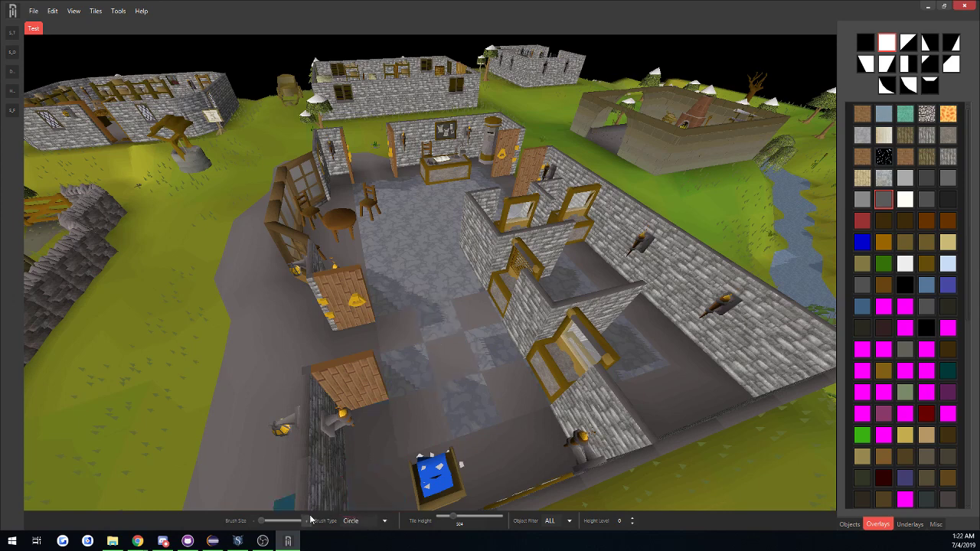
{"action": "left_click_drag", "start_coordinate": [311, 523], "coordinate": [265, 522]}
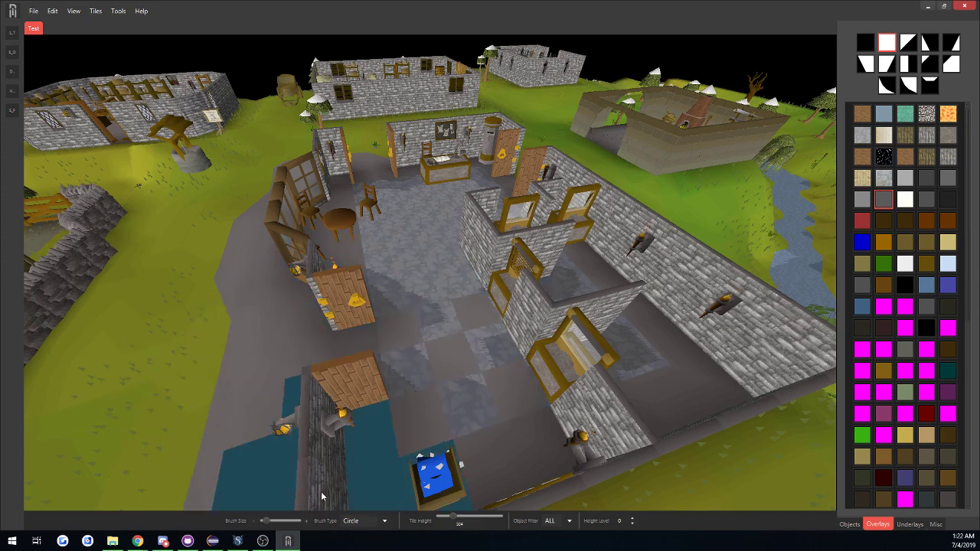
{"action": "left_click", "coordinate": [303, 522]}
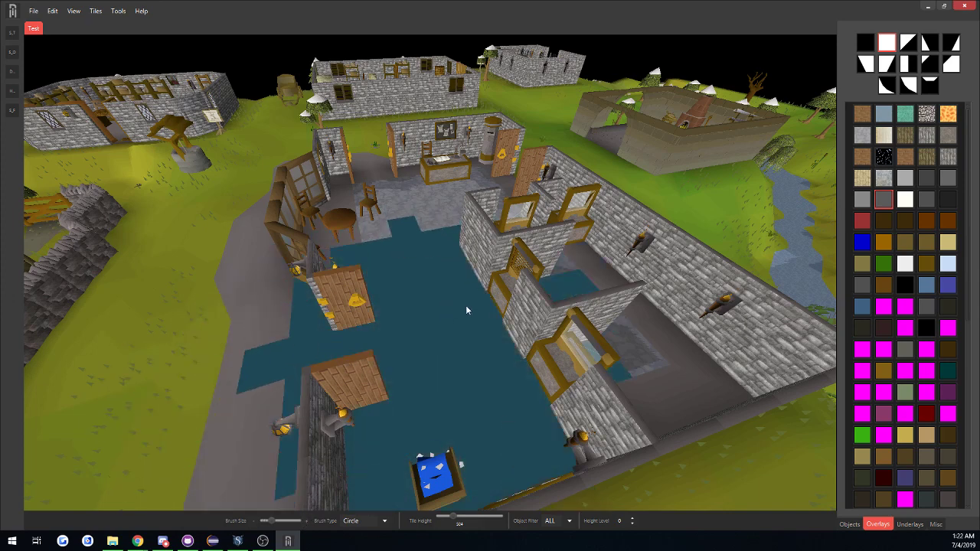
Repaint the bank floor as a dark and light grey checkerboard using the Checker brush type and a smaller brush size.
{"action": "left_click", "coordinate": [391, 519]}
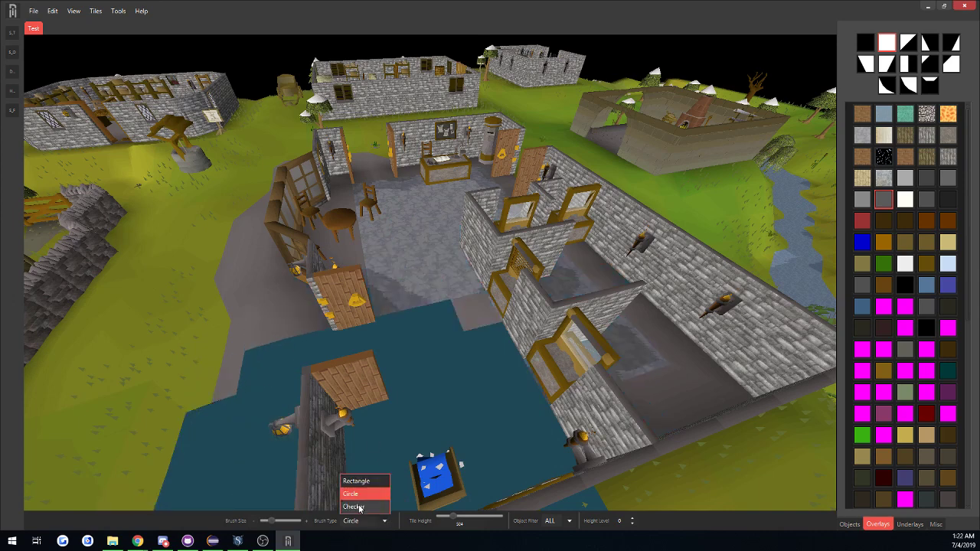
{"action": "left_click", "coordinate": [366, 507]}
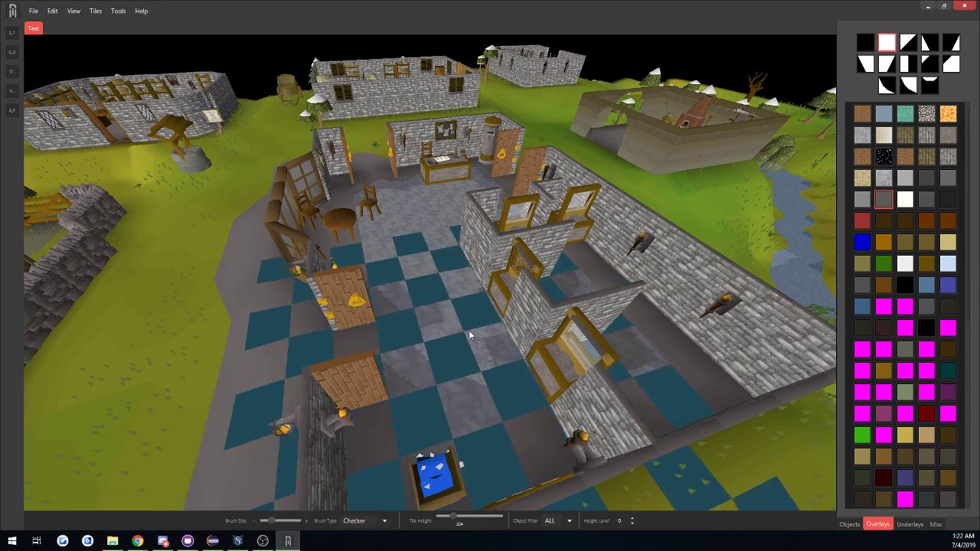
{"action": "left_click", "coordinate": [255, 521]}
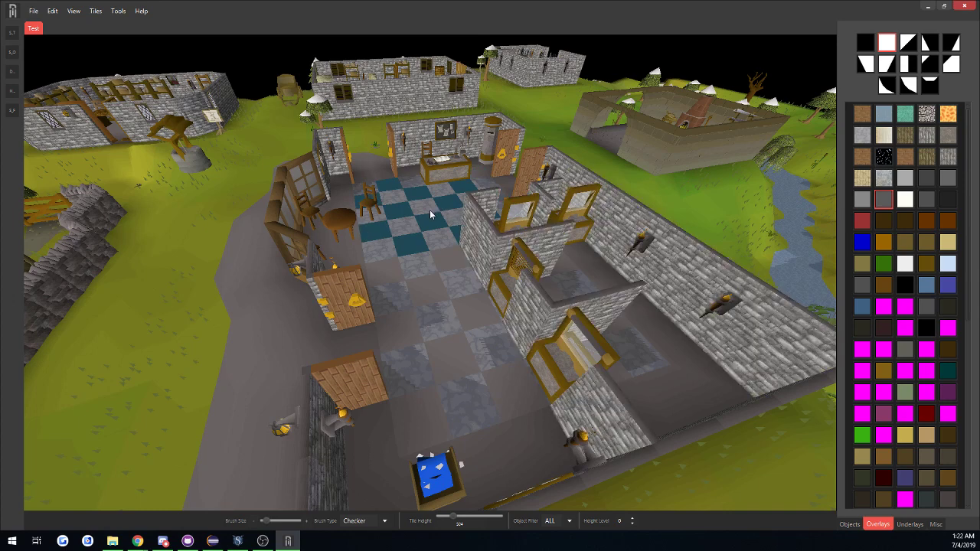
{"action": "left_click", "coordinate": [868, 201]}
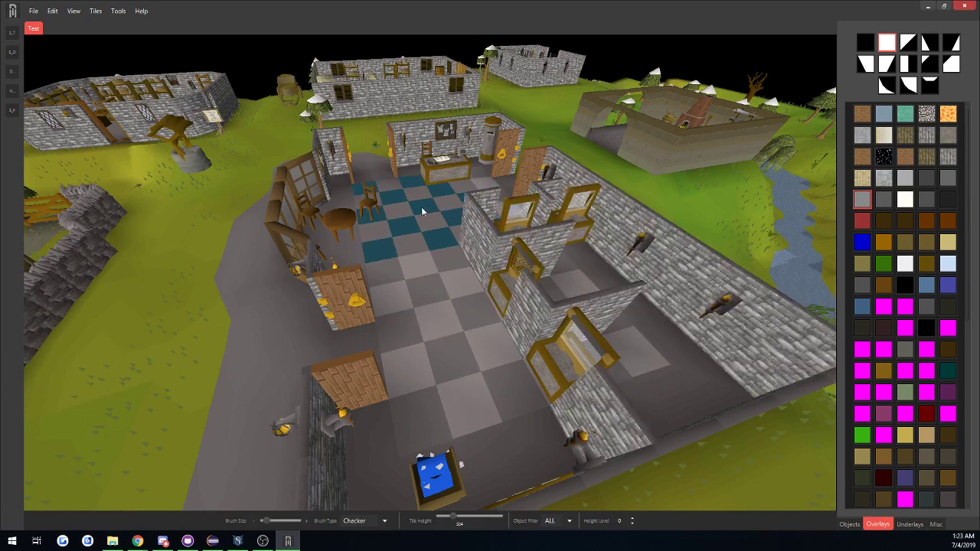
Choose the brown brick overlay and set the brush to Rectangle at its smallest size for the grass outside the bank.
{"action": "mouse_move", "coordinate": [613, 429]}
{"action": "middle_mouse_down"}
{"action": "mouse_move", "coordinate": [681, 413]}
{"action": "mouse_move", "coordinate": [772, 416]}
{"action": "middle_mouse_up"}
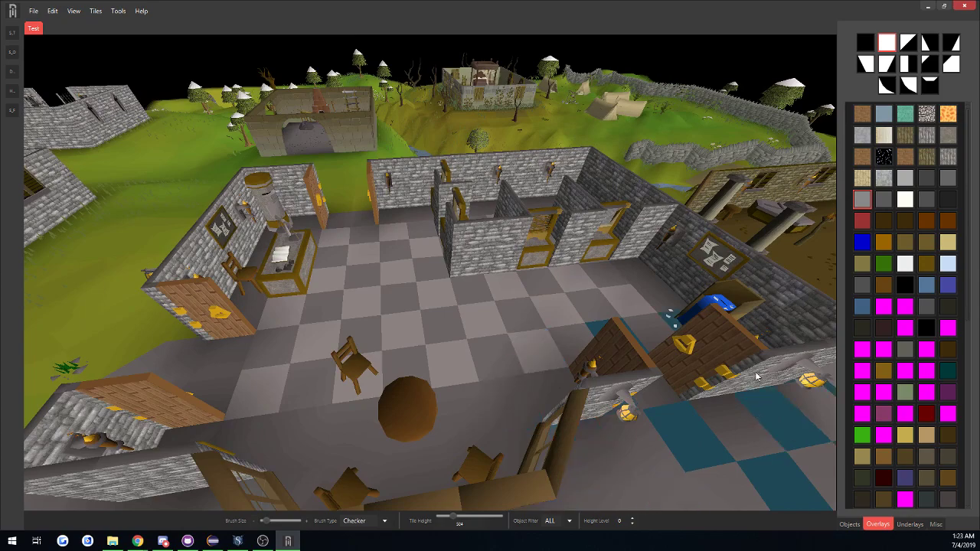
{"action": "mouse_move", "coordinate": [661, 354]}
{"action": "middle_mouse_down"}
{"action": "mouse_move", "coordinate": [582, 350]}
{"action": "mouse_move", "coordinate": [666, 343]}
{"action": "mouse_move", "coordinate": [698, 328]}
{"action": "mouse_move", "coordinate": [510, 377]}
{"action": "mouse_move", "coordinate": [692, 367]}
{"action": "mouse_move", "coordinate": [785, 300]}
{"action": "middle_mouse_up"}
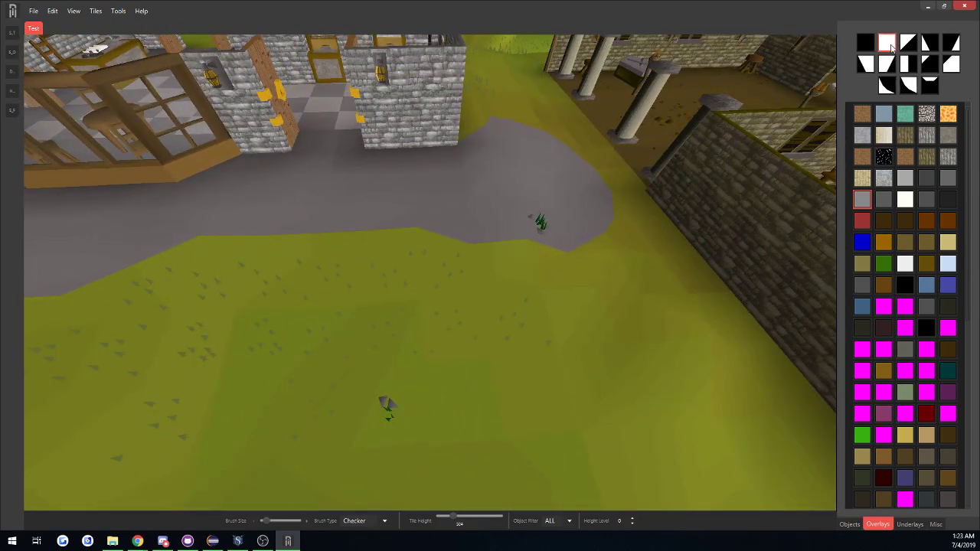
{"action": "left_click", "coordinate": [863, 156]}
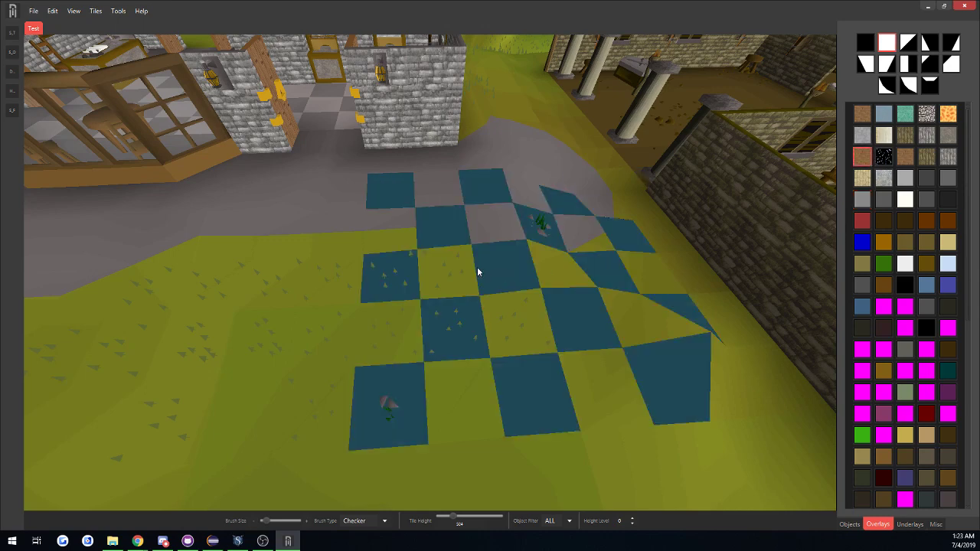
{"action": "left_click", "coordinate": [388, 522]}
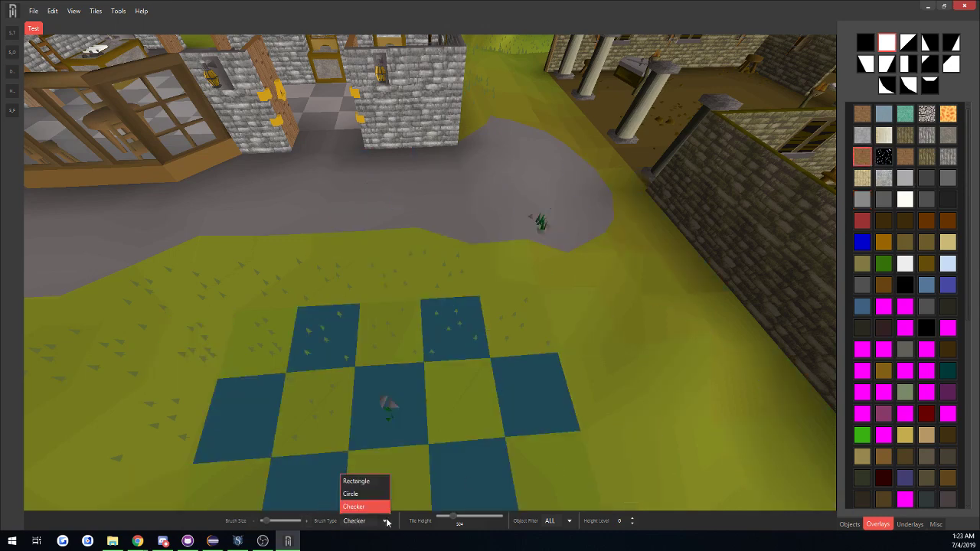
{"action": "left_click", "coordinate": [375, 479]}
{"action": "left_click", "coordinate": [863, 113]}
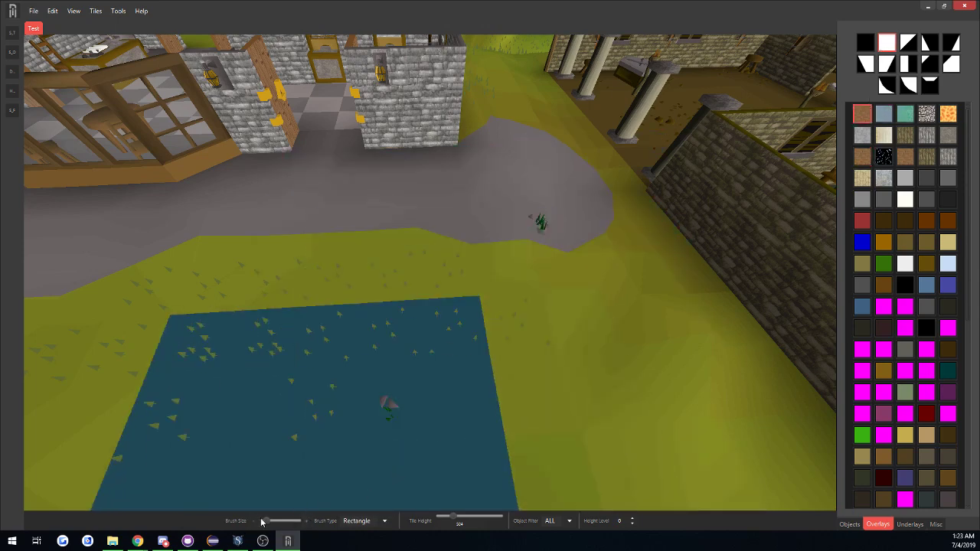
{"action": "left_click_drag", "start_coordinate": [264, 521], "coordinate": [259, 522]}
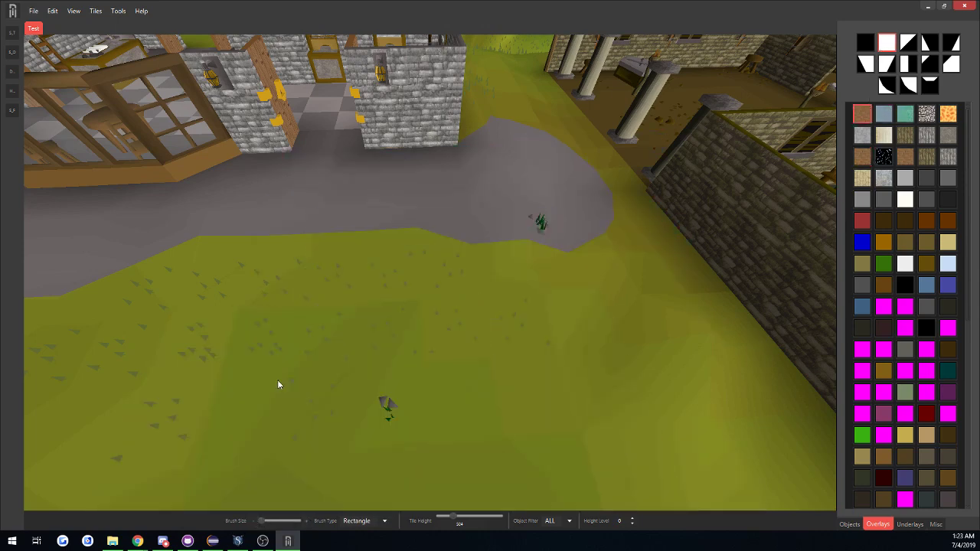
Paint a stepped brown brick path on the grass, running from the grey road towards the stone wall and along it.
{"action": "left_click", "coordinate": [298, 250]}
{"action": "mouse_move", "coordinate": [328, 249]}
{"action": "left_mouse_down"}
{"action": "mouse_move", "coordinate": [278, 292]}
{"action": "mouse_move", "coordinate": [262, 370]}
{"action": "mouse_move", "coordinate": [282, 405]}
{"action": "mouse_move", "coordinate": [326, 413]}
{"action": "left_mouse_up"}
{"action": "mouse_move", "coordinate": [429, 432]}
{"action": "middle_mouse_down"}
{"action": "mouse_move", "coordinate": [241, 461]}
{"action": "mouse_move", "coordinate": [230, 450]}
{"action": "middle_mouse_up"}
{"action": "left_click_drag", "start_coordinate": [278, 268], "coordinate": [319, 278]}
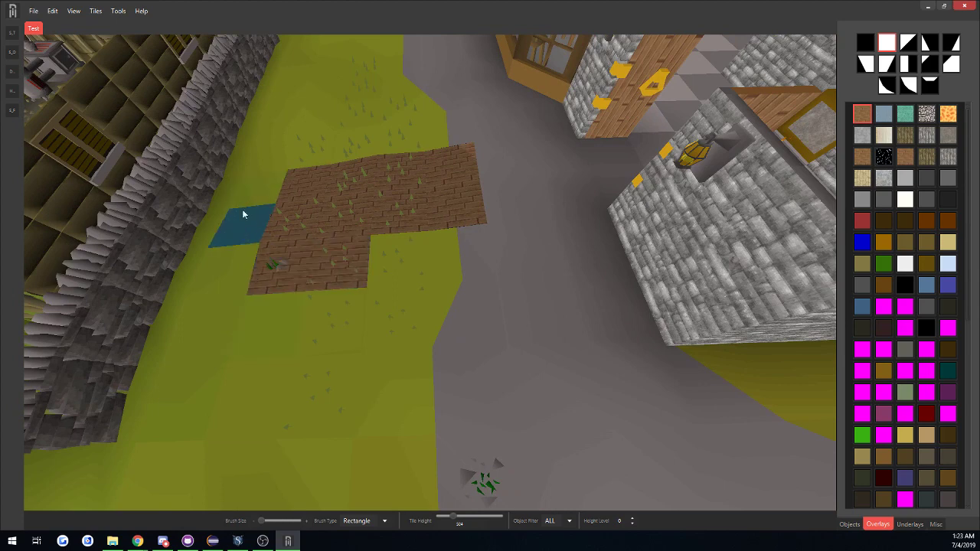
{"action": "mouse_move", "coordinate": [233, 215]}
{"action": "left_mouse_down"}
{"action": "mouse_move", "coordinate": [234, 256]}
{"action": "mouse_move", "coordinate": [281, 315]}
{"action": "mouse_move", "coordinate": [226, 319]}
{"action": "mouse_move", "coordinate": [265, 373]}
{"action": "mouse_move", "coordinate": [205, 398]}
{"action": "left_mouse_up"}
{"action": "scroll", "coordinate": [256, 386], "scroll_direction": "down", "scroll_amount": 5}
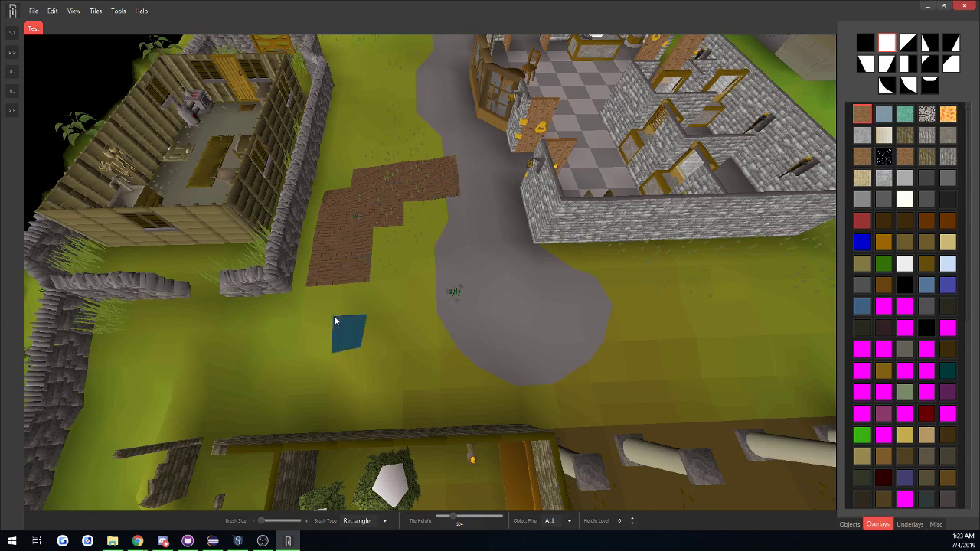
Paint the brick path's outer corner and three grass tiles beside its inner edge with the rotated diagonal half-tile shape.
{"action": "scroll", "coordinate": [361, 252], "scroll_direction": "up", "scroll_amount": 5}
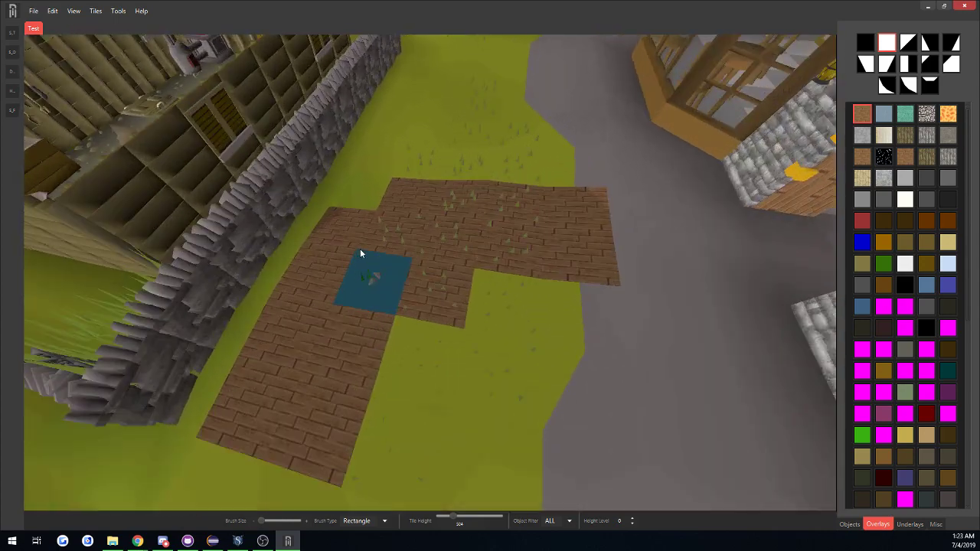
{"action": "left_click", "coordinate": [907, 44]}
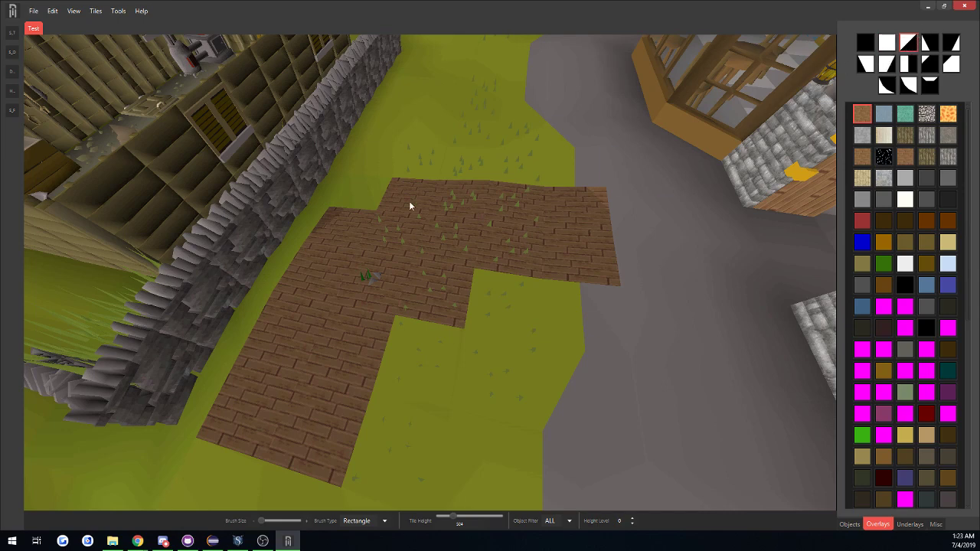
{"action": "key", "text": "r"}
{"action": "key", "text": "r"}
{"action": "left_click", "coordinate": [420, 362]}
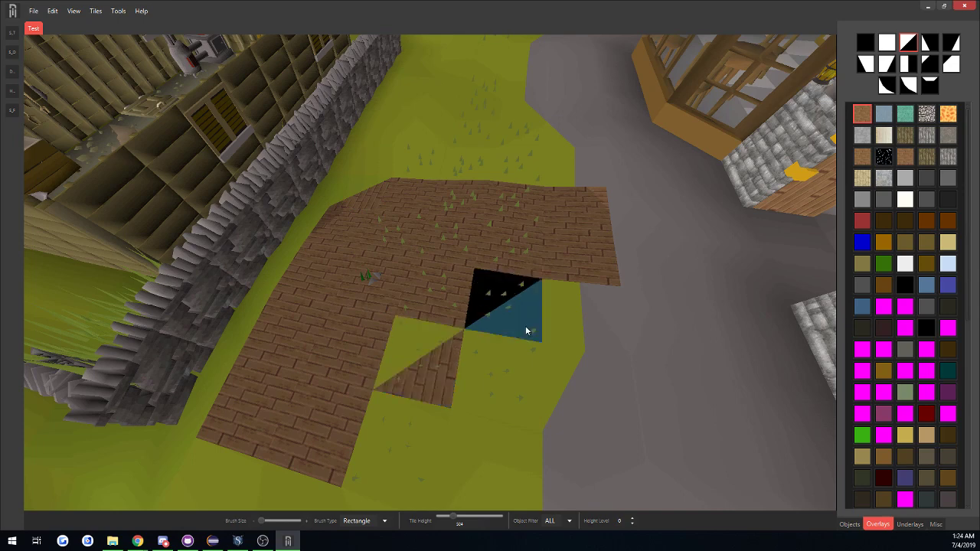
{"action": "left_click", "coordinate": [505, 374]}
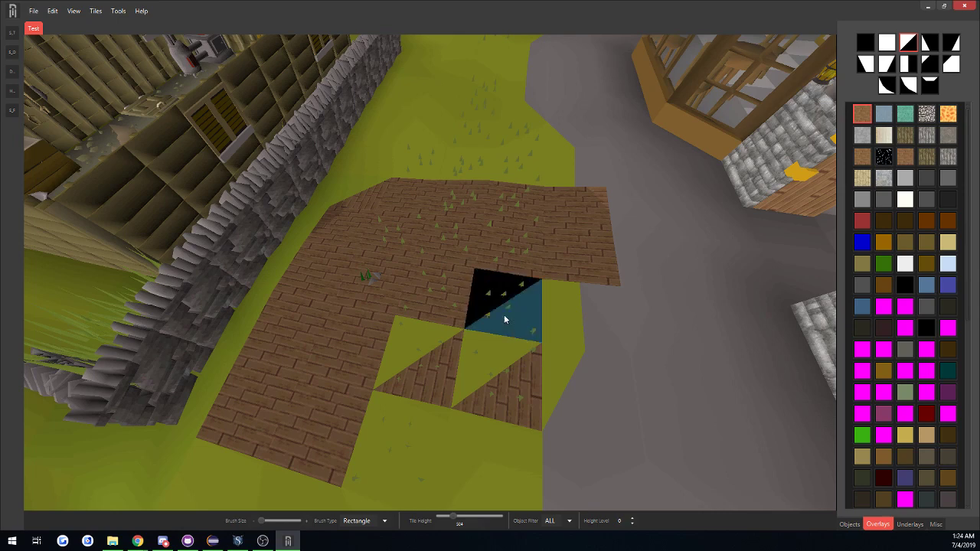
{"action": "left_click", "coordinate": [504, 320]}
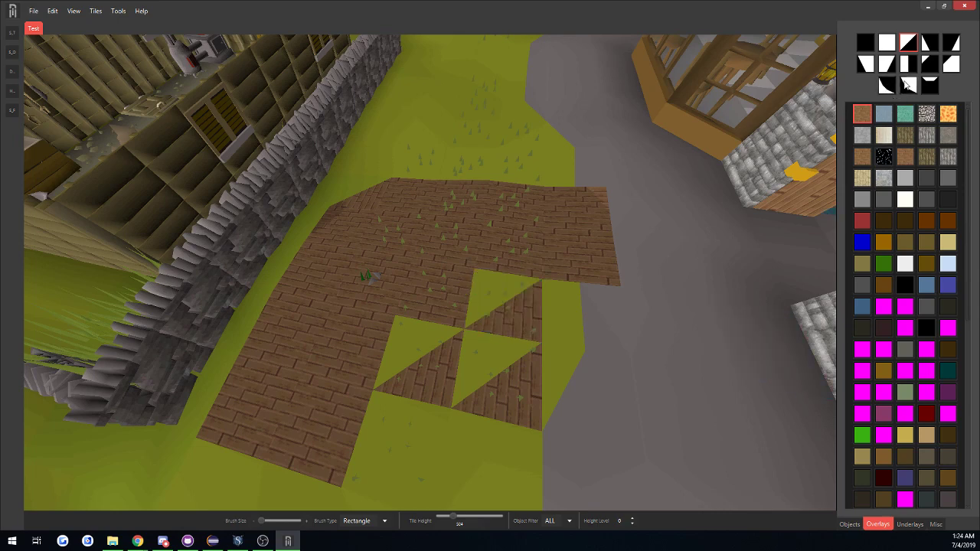
Round the brick path's outer corner with the curved overlay shape and preview the narrow triangle shape on the tiles beside the path.
{"action": "left_click", "coordinate": [909, 84]}
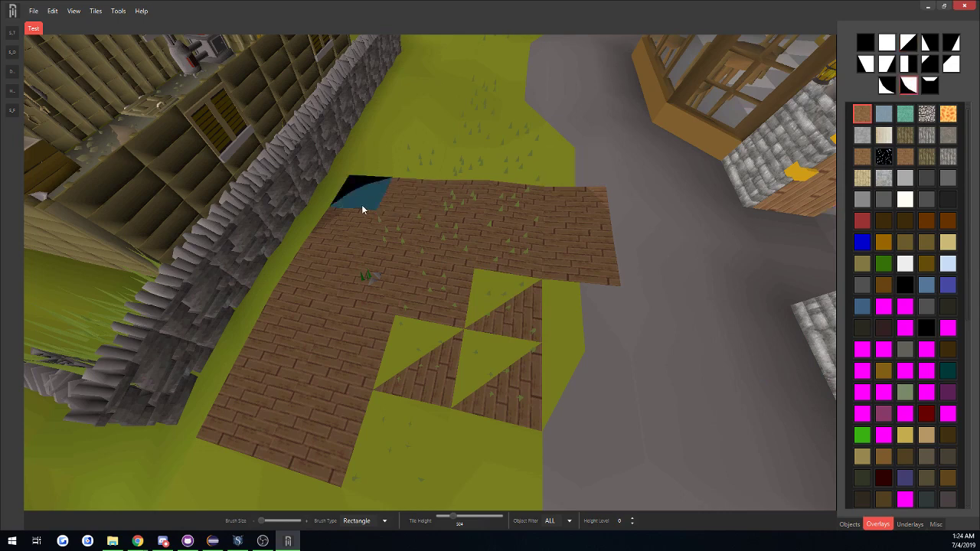
{"action": "left_click", "coordinate": [438, 354]}
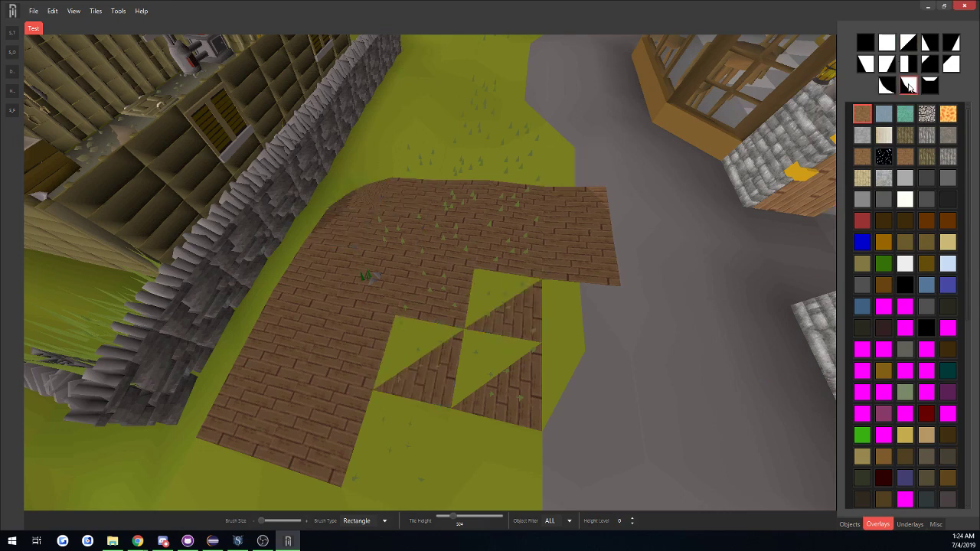
{"action": "left_click", "coordinate": [927, 45]}
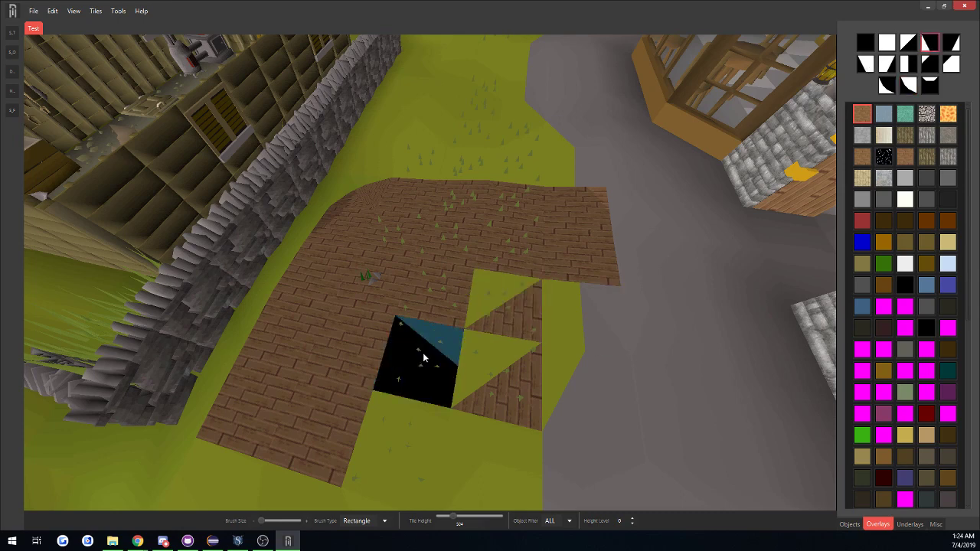
{"action": "left_click", "coordinate": [423, 352]}
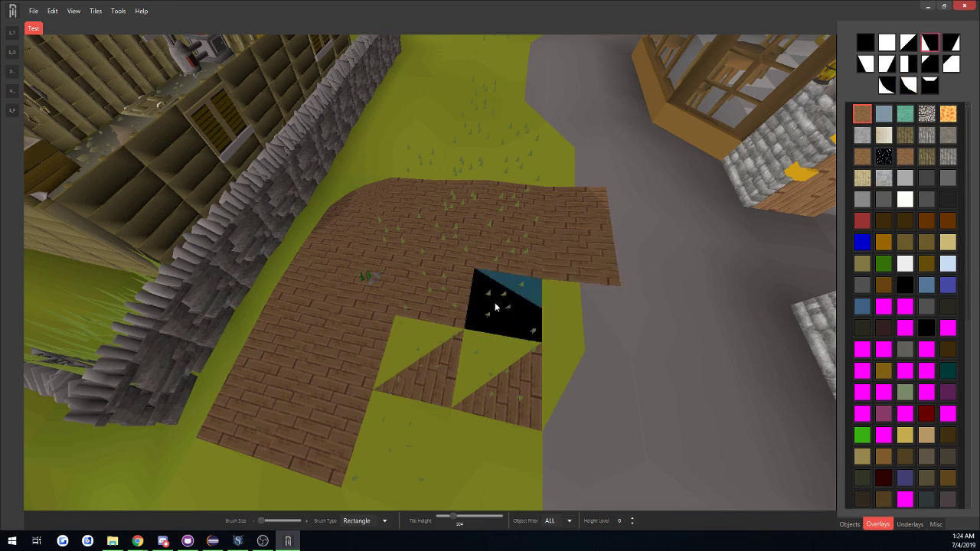
Rotate the narrow triangle overlay shape and paint it on the grass tile beside the path's wall-side inner edge.
{"action": "key", "text": "r"}
{"action": "key", "text": "r"}
{"action": "key", "text": "r"}
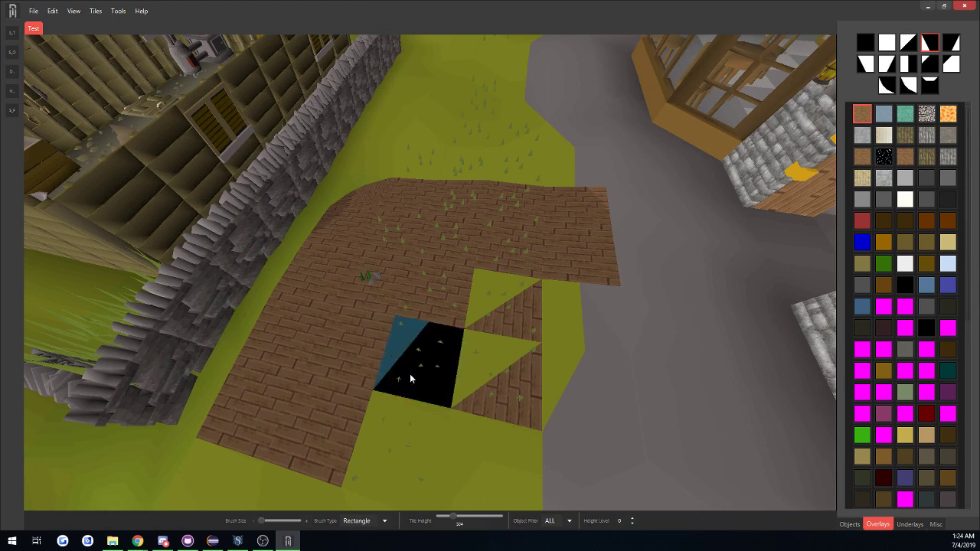
Paint the mirrored narrow triangle on the road-side inner-edge tile and trim the path's inner corner tile with the cut-corner shape.
{"action": "left_click", "coordinate": [951, 45]}
{"action": "key", "text": "r"}
{"action": "key", "text": "r"}
{"action": "key", "text": "r"}
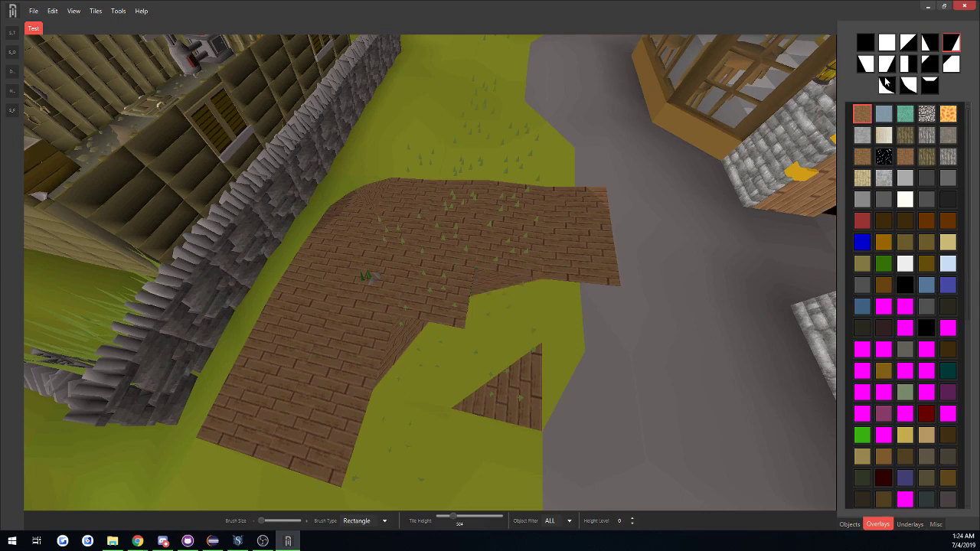
{"action": "left_click", "coordinate": [950, 65]}
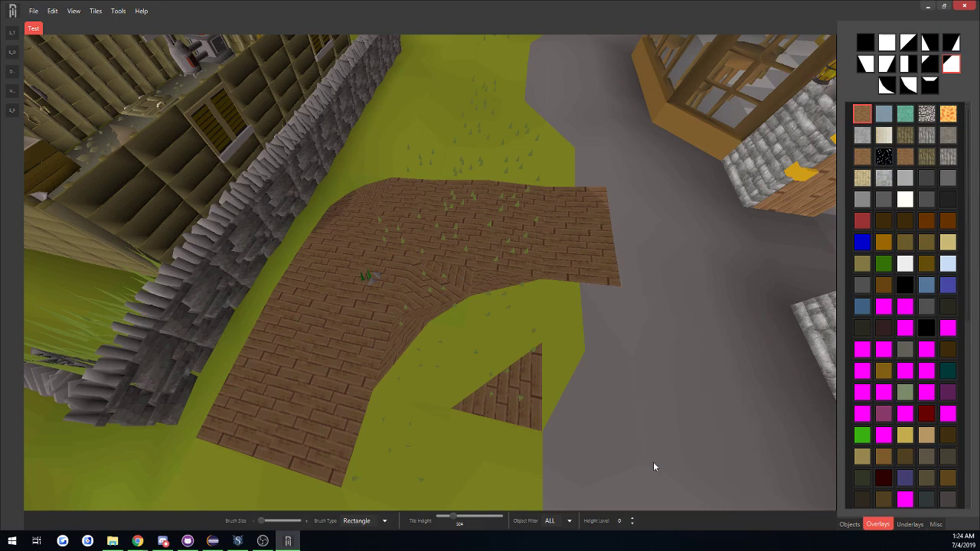
Erase the leftover brown brick half-tile between the curved path and the grey road using the solid black tile shape.
{"action": "scroll", "coordinate": [654, 461], "scroll_direction": "down", "scroll_amount": 3}
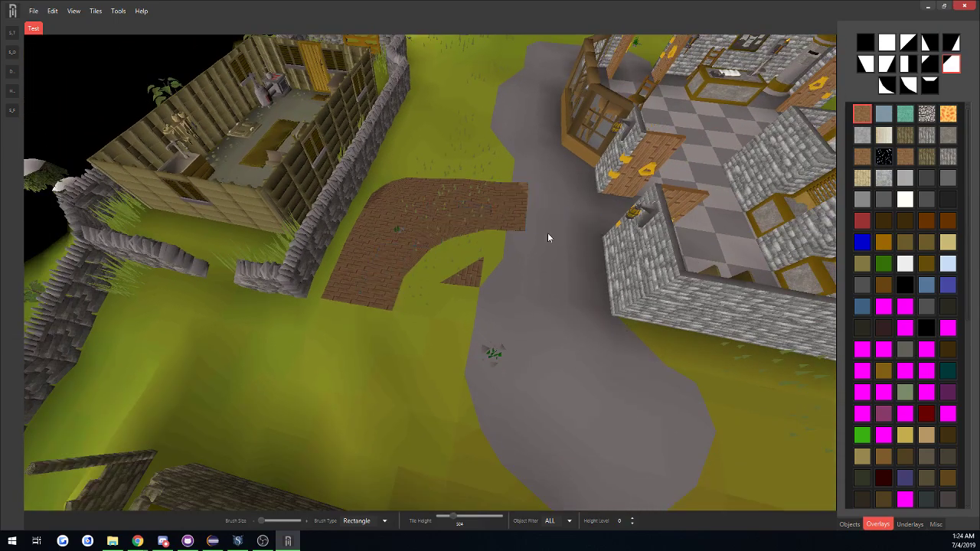
{"action": "left_click", "coordinate": [865, 45]}
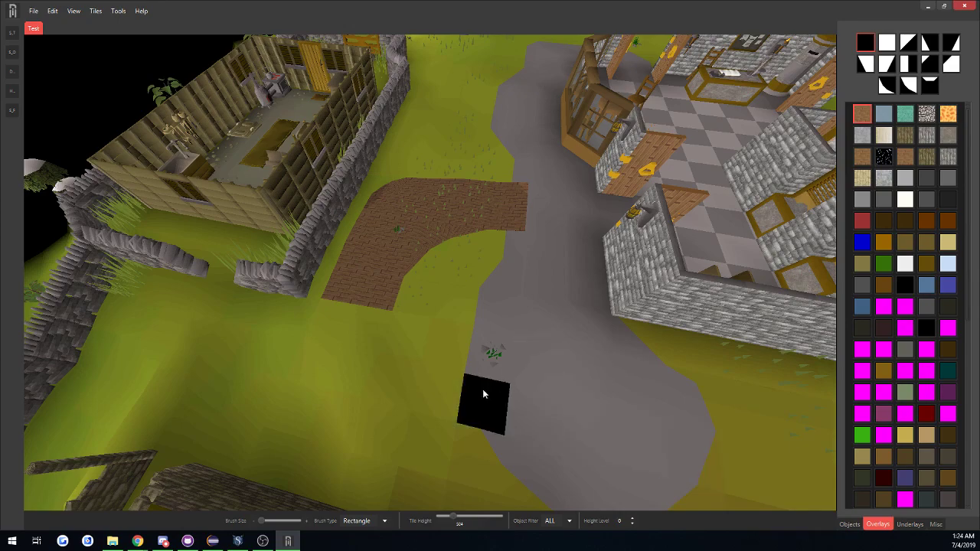
{"action": "middle_click_drag", "start_coordinate": [482, 389], "coordinate": [674, 358]}
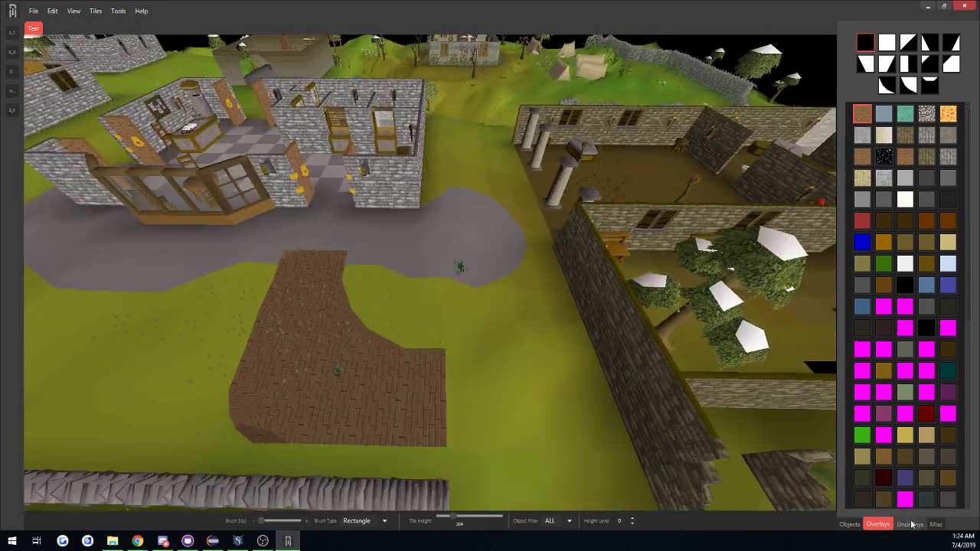
Switch from overlays to underlays and choose the tan rgb(176,144,88) underlay for the grass in front of the bank.
{"action": "left_click", "coordinate": [910, 525]}
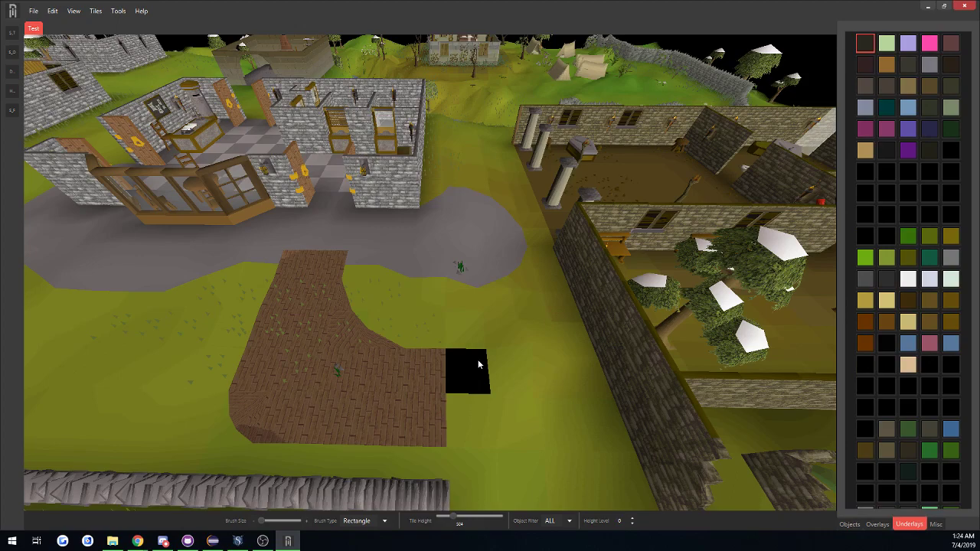
{"action": "middle_click_drag", "start_coordinate": [326, 342], "coordinate": [335, 342]}
{"action": "middle_click_drag", "start_coordinate": [461, 357], "coordinate": [449, 375]}
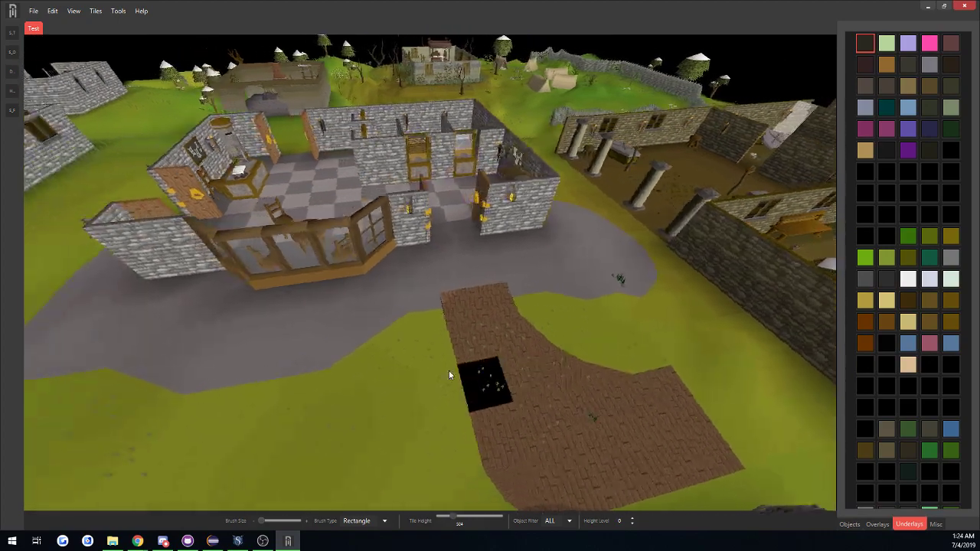
{"action": "key", "text": "s"}
{"action": "key", "text": "a"}
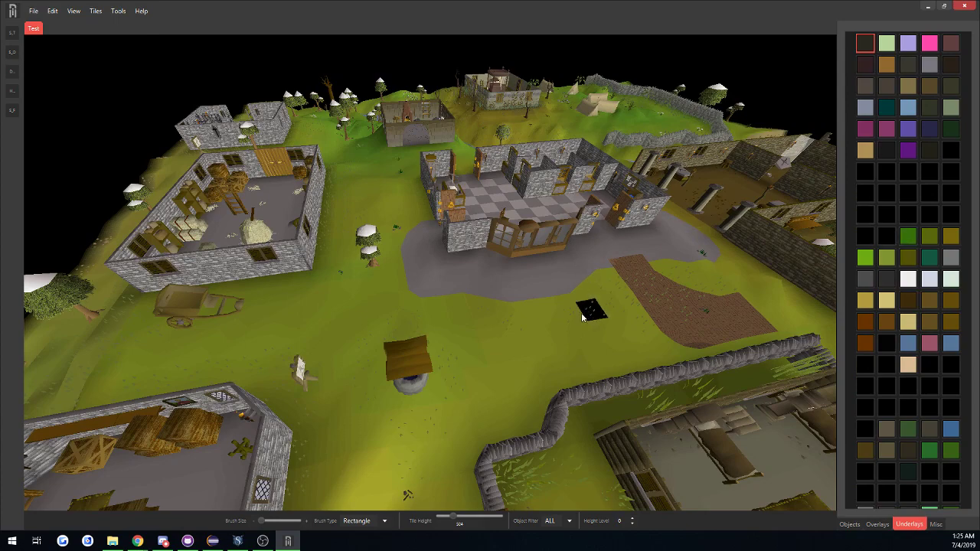
{"action": "middle_click_drag", "start_coordinate": [582, 318], "coordinate": [554, 341]}
{"action": "key", "text": "d"}
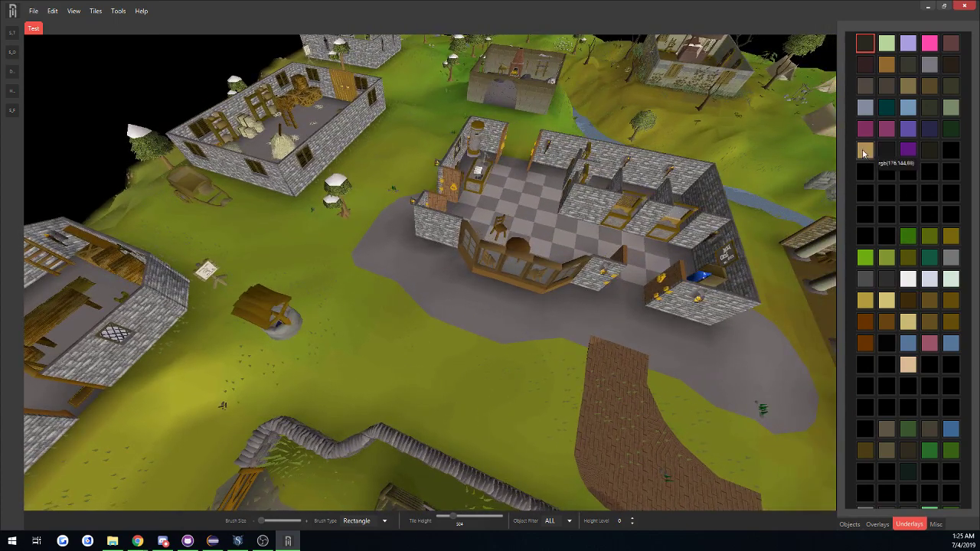
{"action": "left_click", "coordinate": [863, 151]}
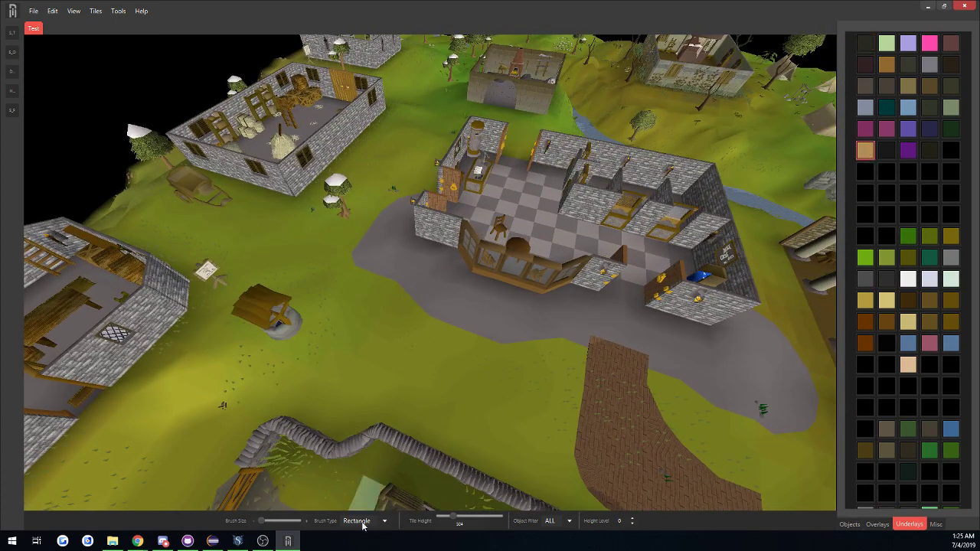
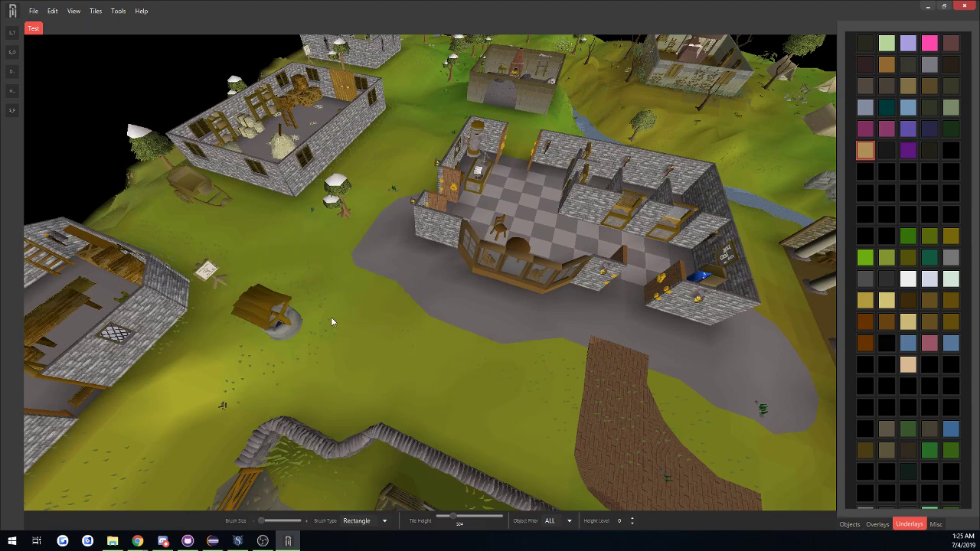
Enlarge the brush and change its type to Circle.
{"action": "left_click", "coordinate": [308, 522]}
{"action": "left_click", "coordinate": [380, 524]}
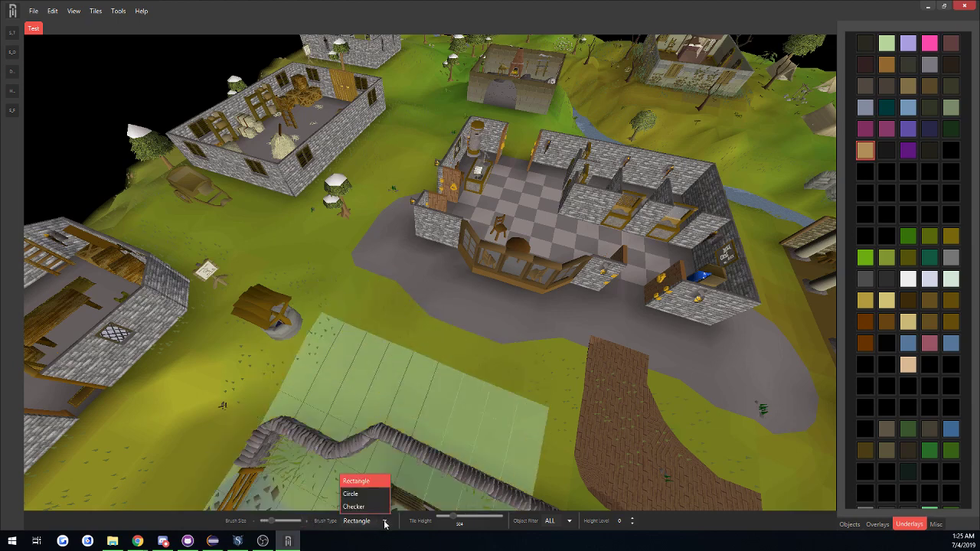
{"action": "left_click", "coordinate": [360, 494]}
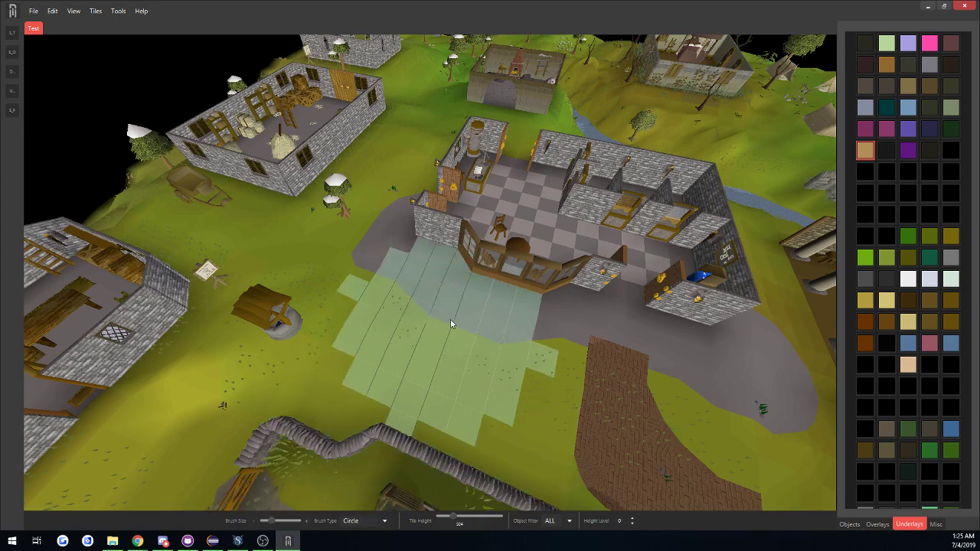
Paint the tan underlay over the grass in front of the bank and around the well with the large circular brush.
{"action": "middle_click_drag", "start_coordinate": [451, 324], "coordinate": [316, 332]}
{"action": "mouse_move", "coordinate": [399, 184]}
{"action": "left_mouse_down"}
{"action": "mouse_move", "coordinate": [337, 203]}
{"action": "mouse_move", "coordinate": [337, 268]}
{"action": "mouse_move", "coordinate": [452, 176]}
{"action": "mouse_move", "coordinate": [592, 150]}
{"action": "mouse_move", "coordinate": [368, 191]}
{"action": "mouse_move", "coordinate": [222, 201]}
{"action": "mouse_move", "coordinate": [350, 377]}
{"action": "mouse_move", "coordinate": [471, 246]}
{"action": "mouse_move", "coordinate": [669, 201]}
{"action": "mouse_move", "coordinate": [470, 237]}
{"action": "mouse_move", "coordinate": [673, 148]}
{"action": "mouse_move", "coordinate": [434, 141]}
{"action": "mouse_move", "coordinate": [529, 200]}
{"action": "mouse_move", "coordinate": [433, 147]}
{"action": "mouse_move", "coordinate": [432, 277]}
{"action": "left_mouse_up"}
{"action": "mouse_move", "coordinate": [432, 276]}
{"action": "middle_mouse_down"}
{"action": "mouse_move", "coordinate": [412, 239]}
{"action": "mouse_move", "coordinate": [420, 227]}
{"action": "middle_mouse_up"}
{"action": "mouse_move", "coordinate": [419, 227]}
{"action": "left_mouse_down"}
{"action": "mouse_move", "coordinate": [434, 193]}
{"action": "mouse_move", "coordinate": [261, 249]}
{"action": "mouse_move", "coordinate": [508, 324]}
{"action": "mouse_move", "coordinate": [423, 344]}
{"action": "left_mouse_up"}
{"action": "middle_click_drag", "start_coordinate": [423, 345], "coordinate": [534, 324]}
{"action": "key", "text": "d"}
{"action": "key", "text": "d"}
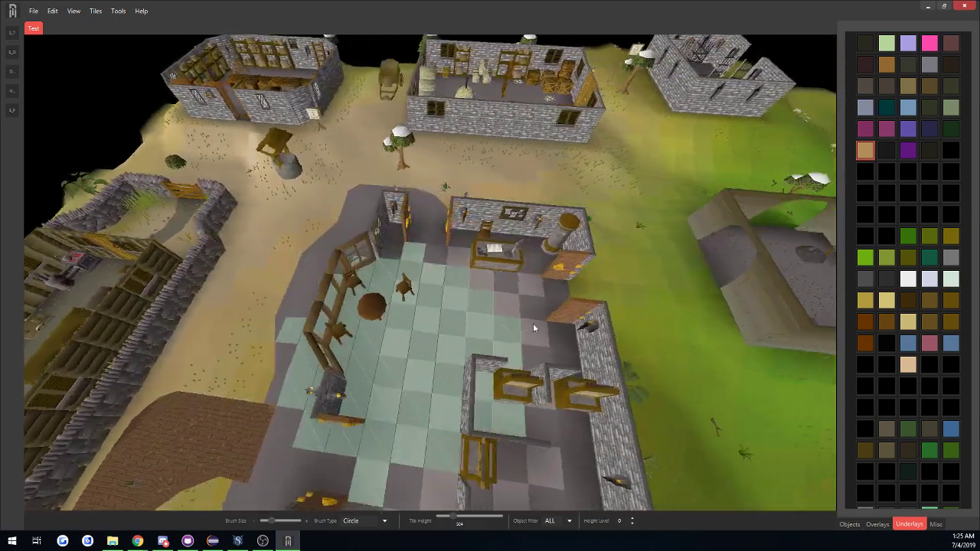
{"action": "key", "text": "a"}
Inspect the ground level along the bank's outer walls and the sloping grass around the building.
{"action": "key", "text": "a"}
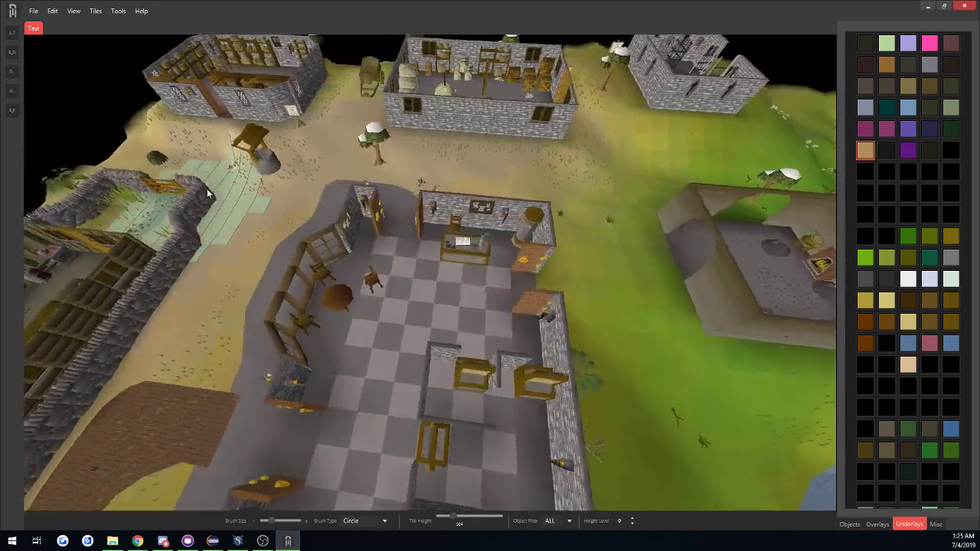
{"action": "mouse_move", "coordinate": [281, 319]}
{"action": "middle_mouse_down"}
{"action": "mouse_move", "coordinate": [420, 231]}
{"action": "mouse_move", "coordinate": [424, 273]}
{"action": "mouse_move", "coordinate": [574, 304]}
{"action": "middle_mouse_up"}
{"action": "key", "text": "d"}
{"action": "key", "text": "w"}
{"action": "key", "text": "a"}
{"action": "key", "text": "s"}
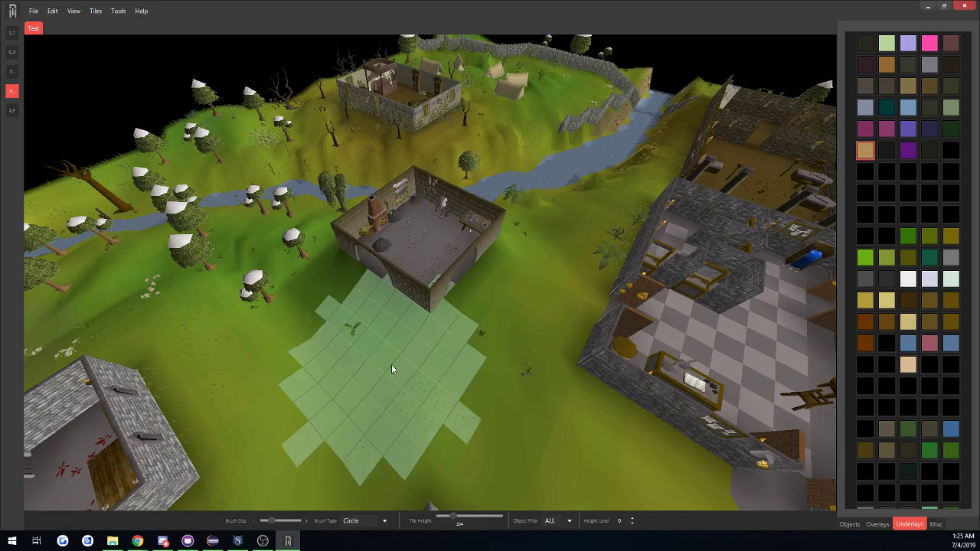
{"action": "middle_click_drag", "start_coordinate": [392, 369], "coordinate": [632, 284]}
{"action": "key", "text": "w"}
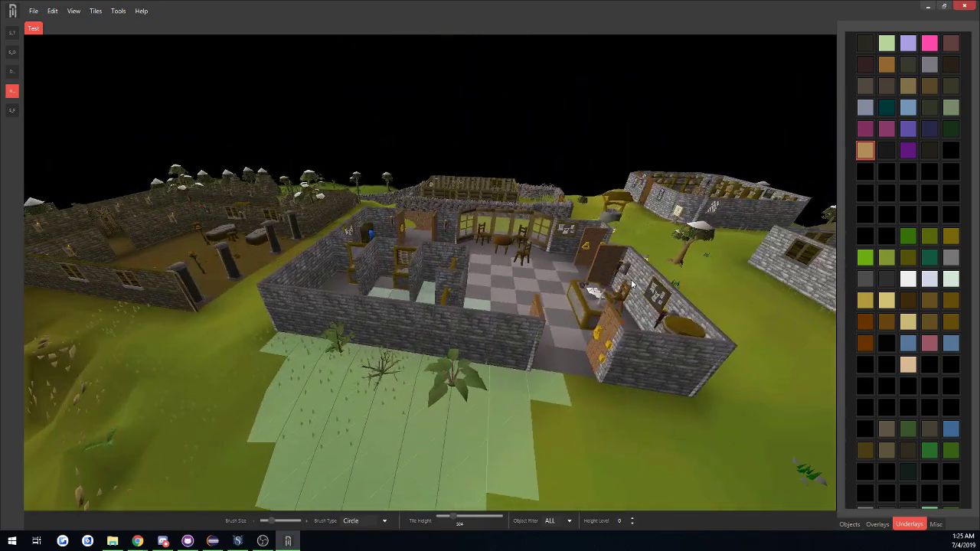
{"action": "middle_click_drag", "start_coordinate": [689, 300], "coordinate": [363, 352]}
{"action": "middle_click_drag", "start_coordinate": [502, 356], "coordinate": [186, 304]}
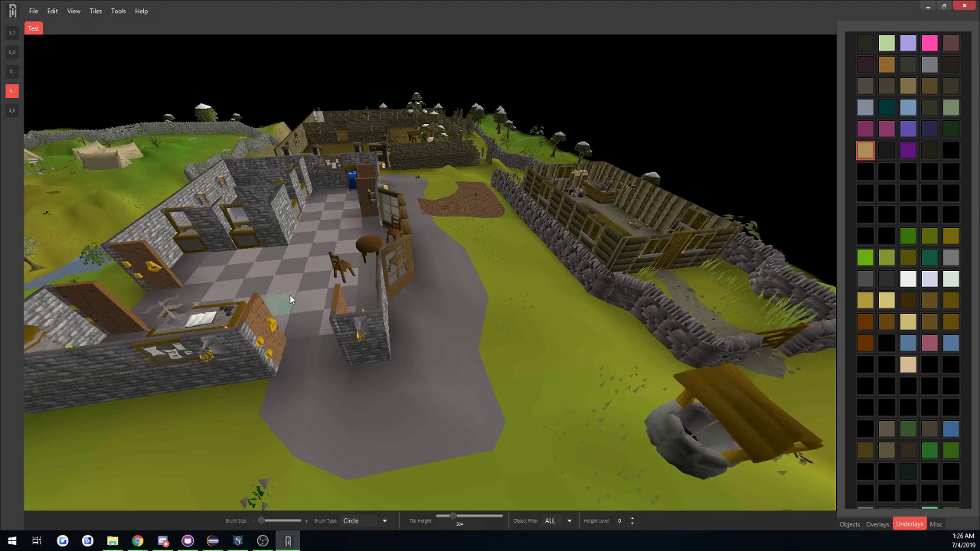
{"action": "key", "text": "a"}
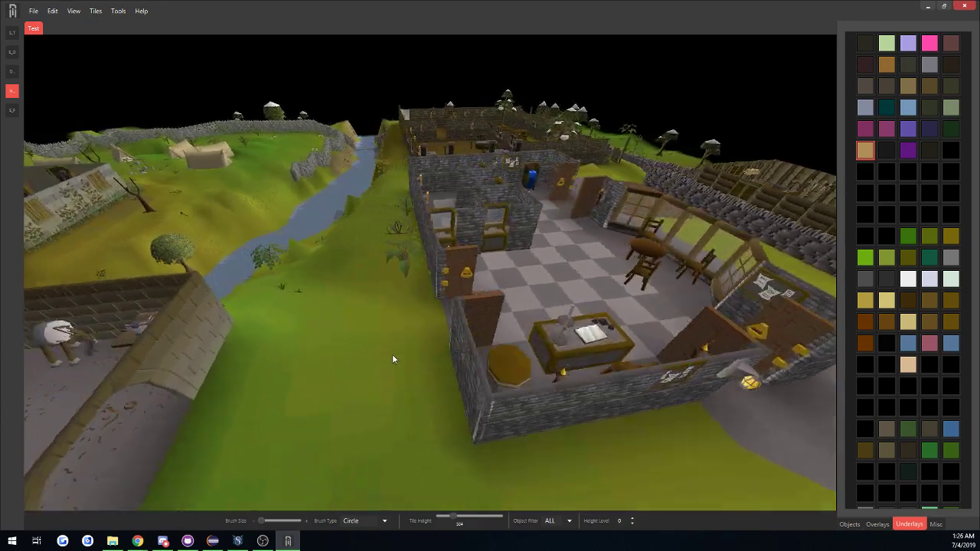
{"action": "key", "text": "w"}
{"action": "middle_click_drag", "start_coordinate": [576, 331], "coordinate": [347, 256]}
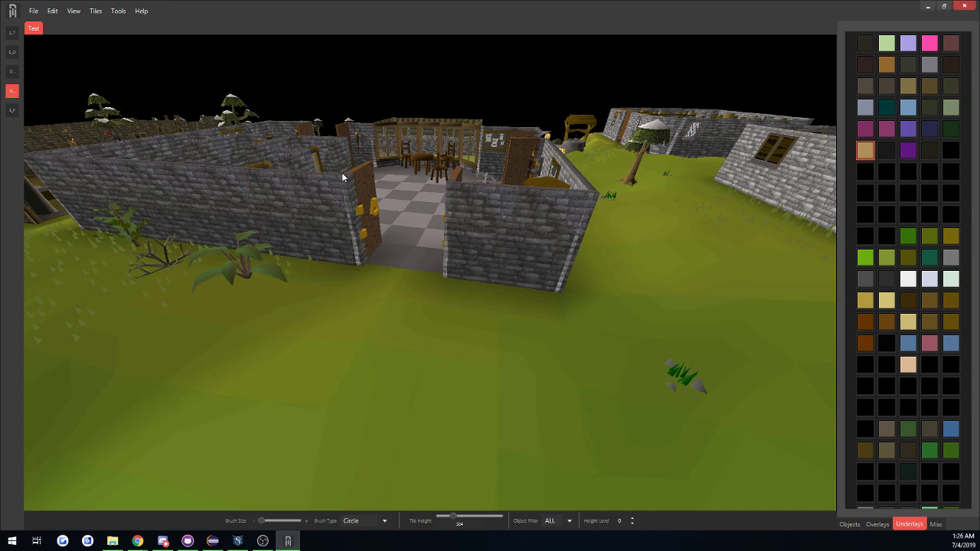
{"action": "mouse_move", "coordinate": [349, 259]}
{"action": "middle_mouse_down"}
{"action": "mouse_move", "coordinate": [267, 278]}
{"action": "mouse_move", "coordinate": [323, 238]}
{"action": "middle_mouse_up"}
{"action": "key", "text": "d"}
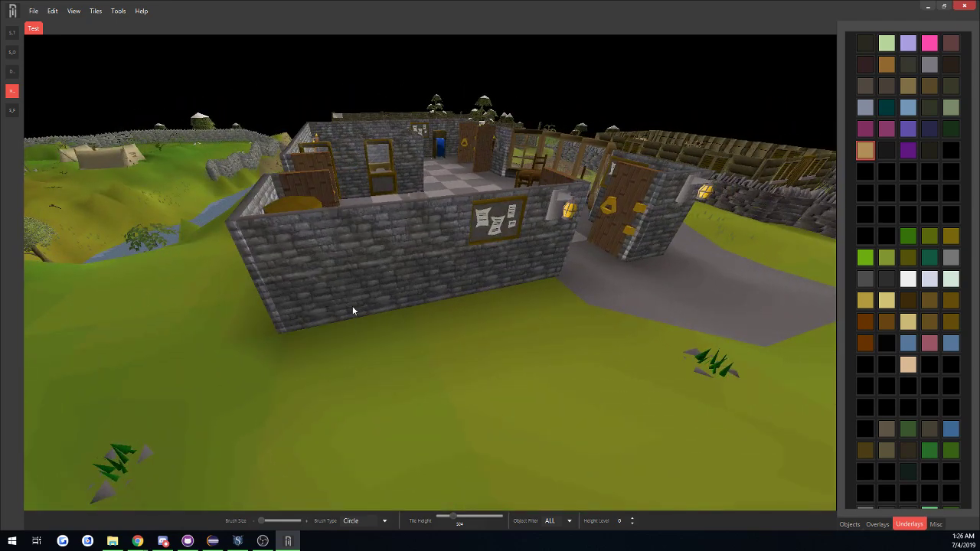
{"action": "key", "text": "d"}
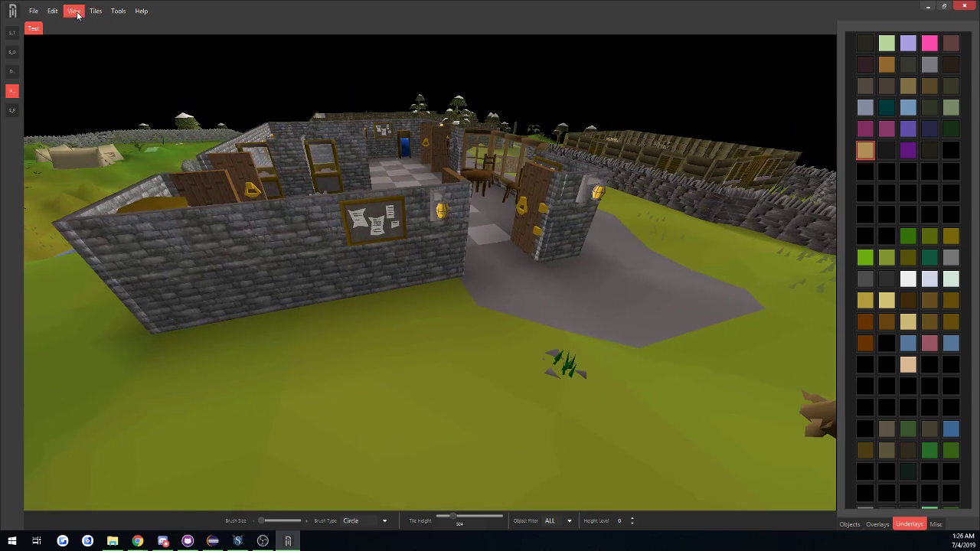
Display tile heights and examine the values on the grass and floor beside the bank's side wall.
{"action": "left_click", "coordinate": [74, 11]}
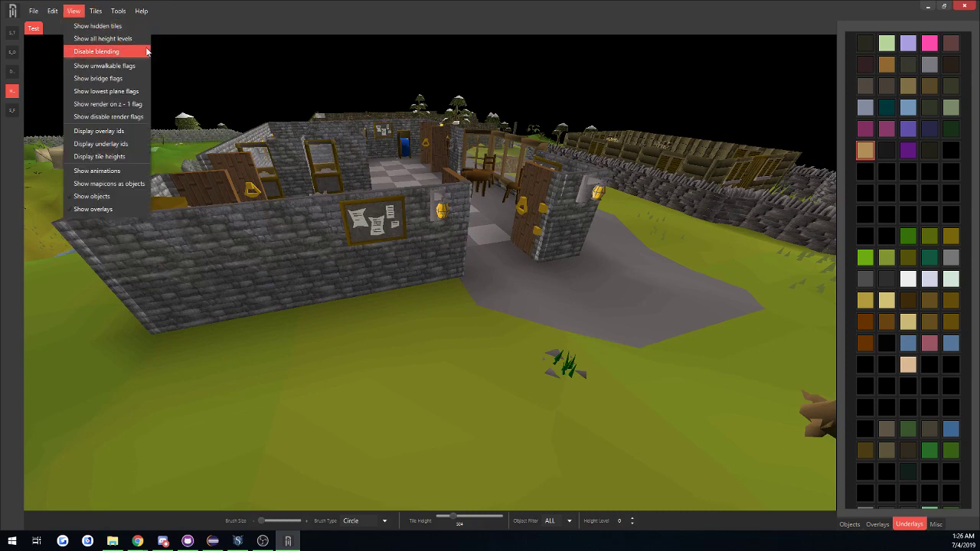
{"action": "left_click", "coordinate": [118, 159]}
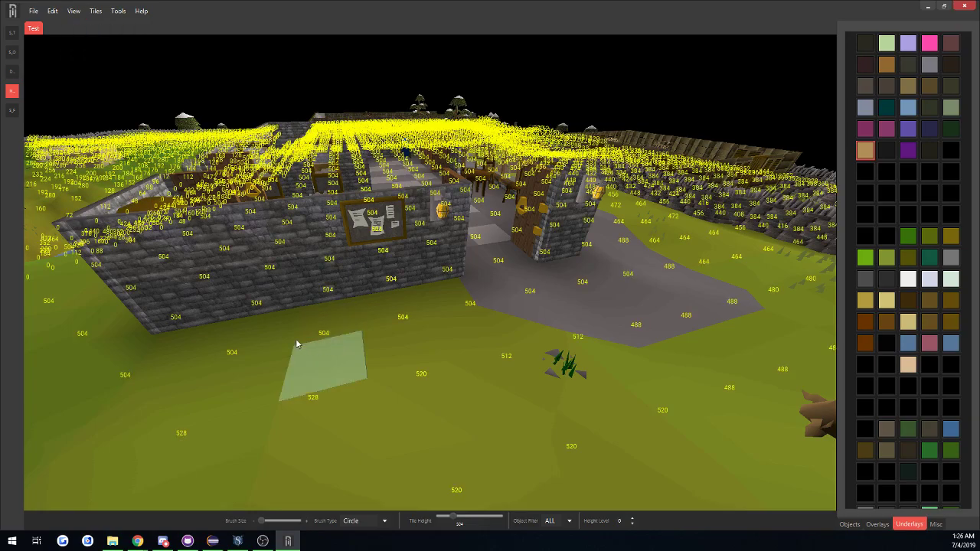
{"action": "middle_click_drag", "start_coordinate": [248, 352], "coordinate": [385, 418]}
{"action": "key", "text": "s"}
{"action": "key", "text": "d"}
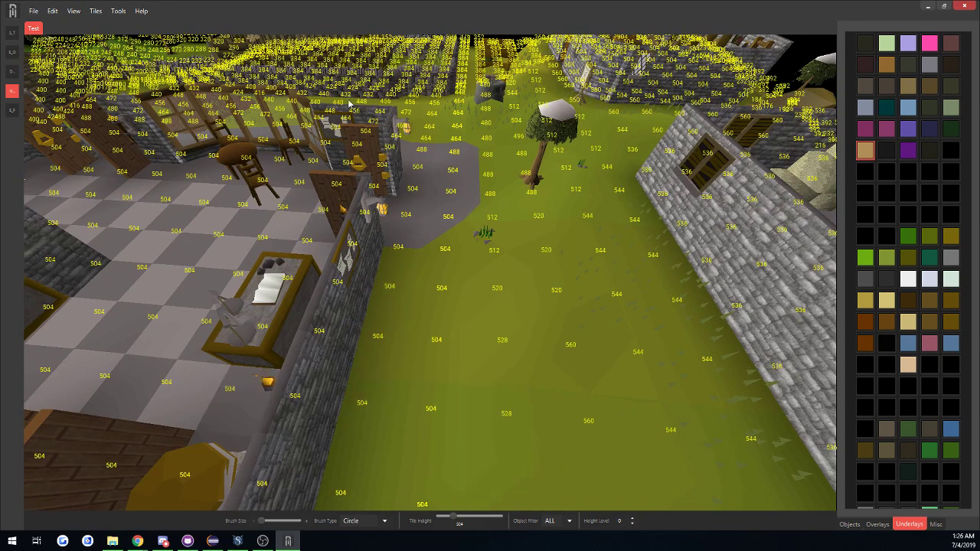
Show hidden tiles and raise the height level to 1 to view the bank's upper floor.
{"action": "left_click", "coordinate": [74, 11]}
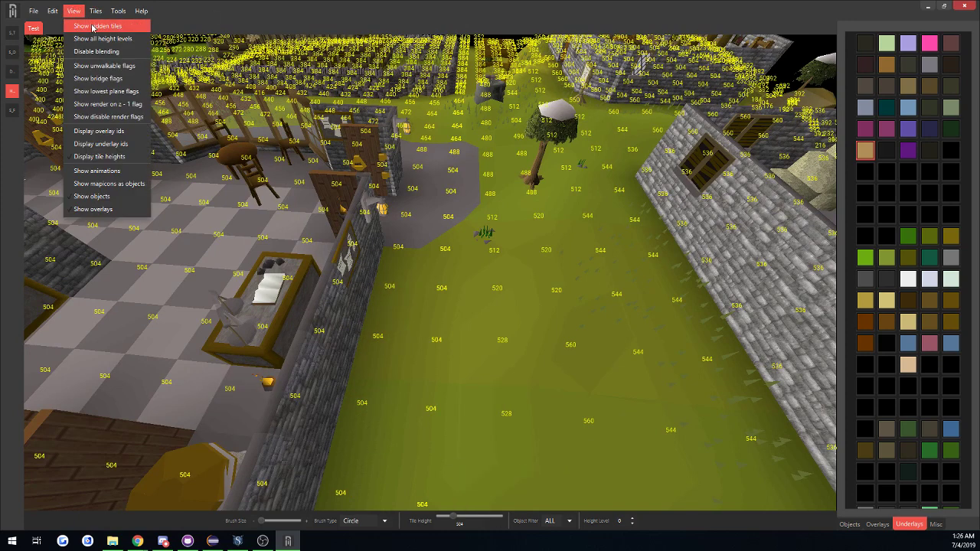
{"action": "left_click", "coordinate": [91, 27]}
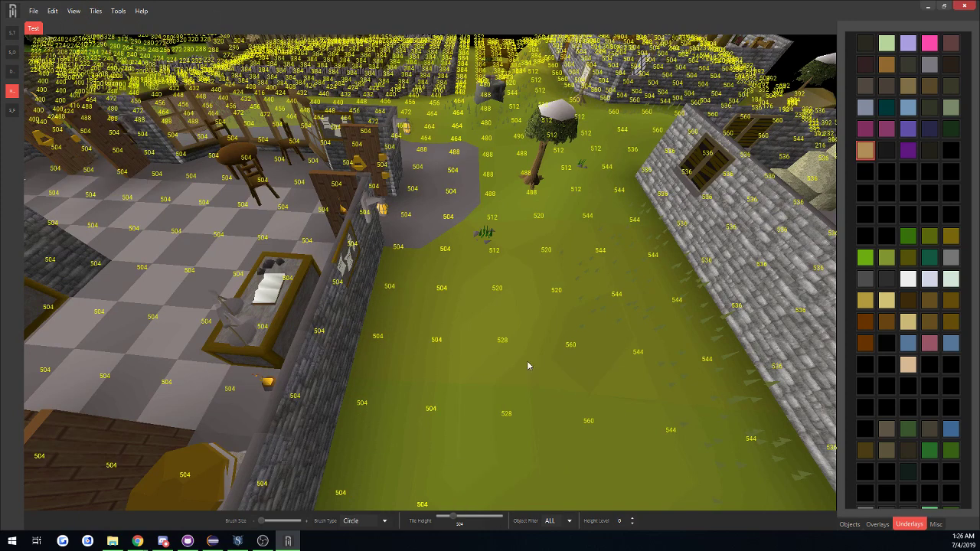
{"action": "left_click", "coordinate": [633, 519]}
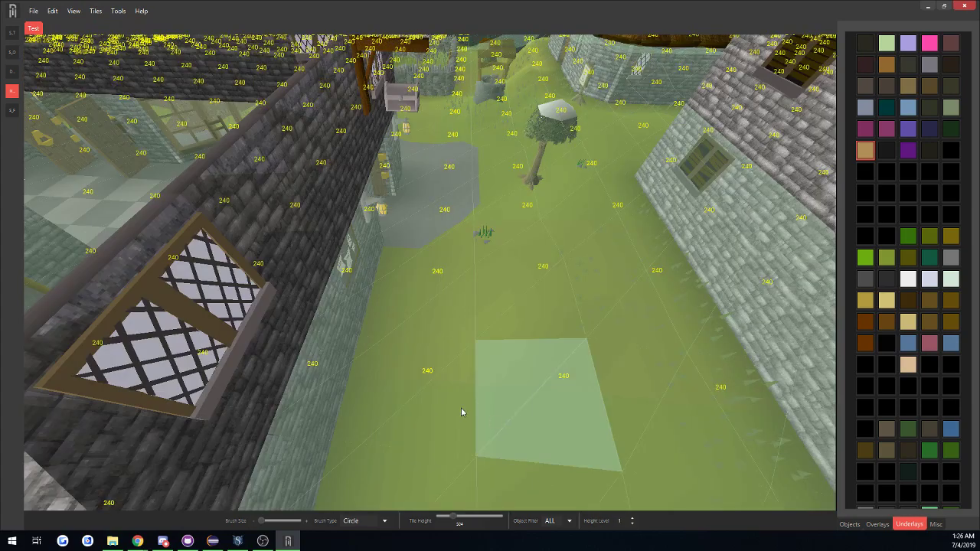
{"action": "middle_click_drag", "start_coordinate": [461, 409], "coordinate": [347, 406]}
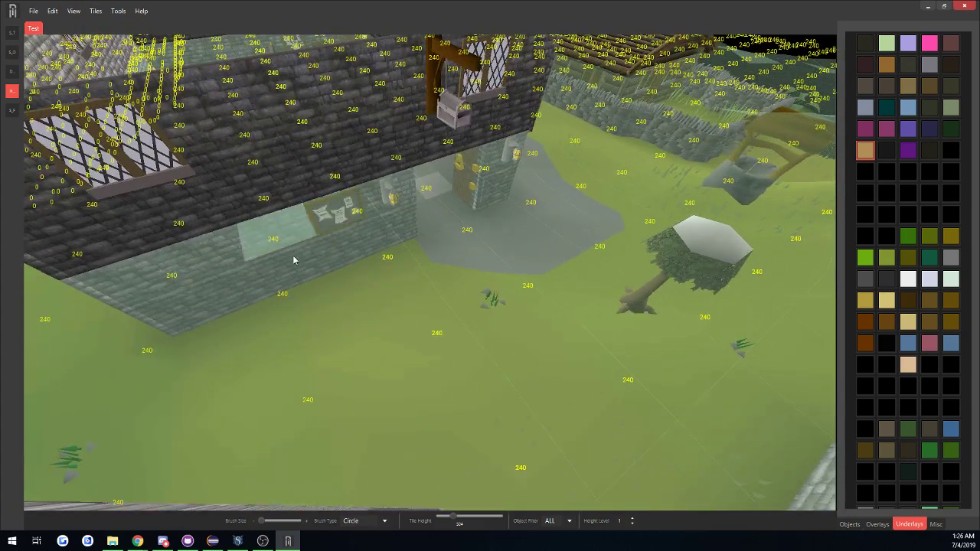
Alternate between height levels 0 and 1 to compare the ground and upper-floor tile heights beside the bank.
{"action": "left_click", "coordinate": [633, 524]}
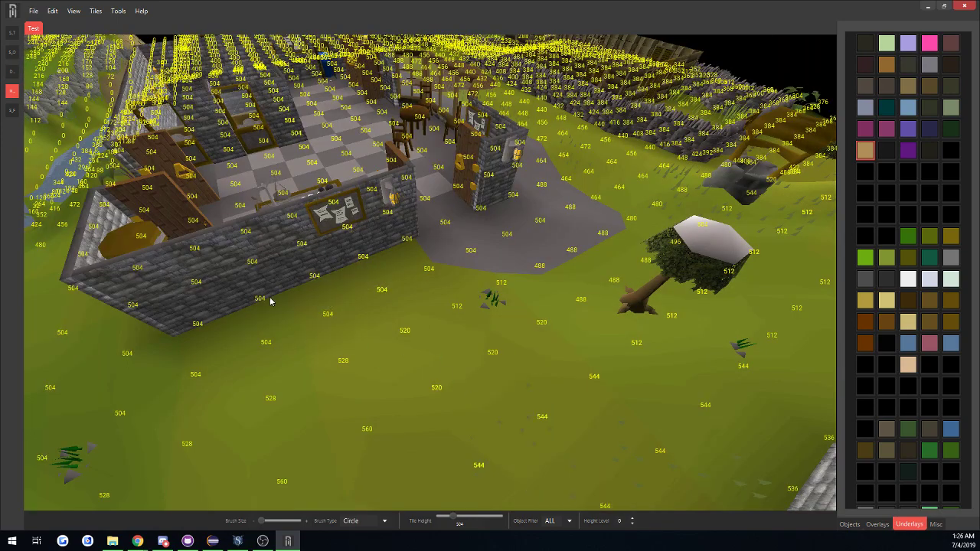
{"action": "left_click", "coordinate": [632, 519]}
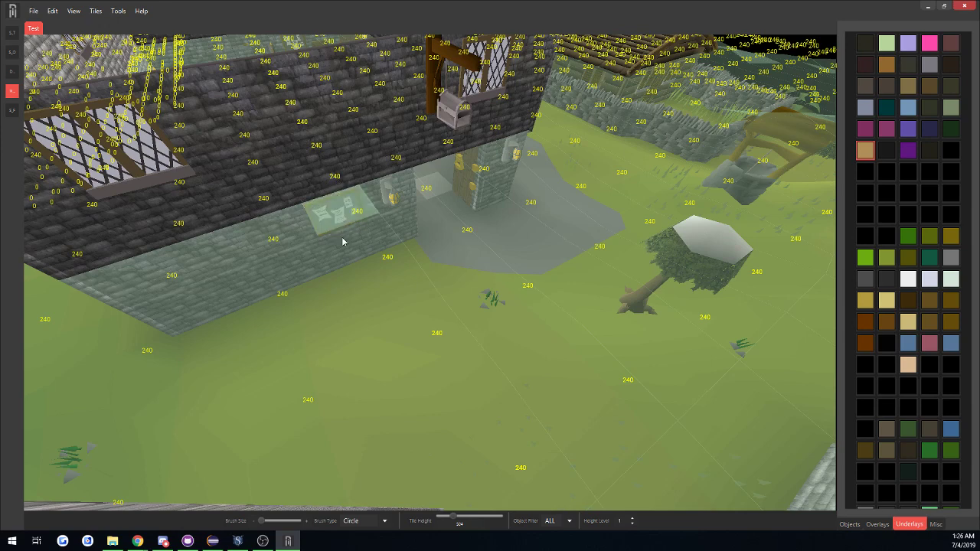
{"action": "left_click", "coordinate": [632, 525]}
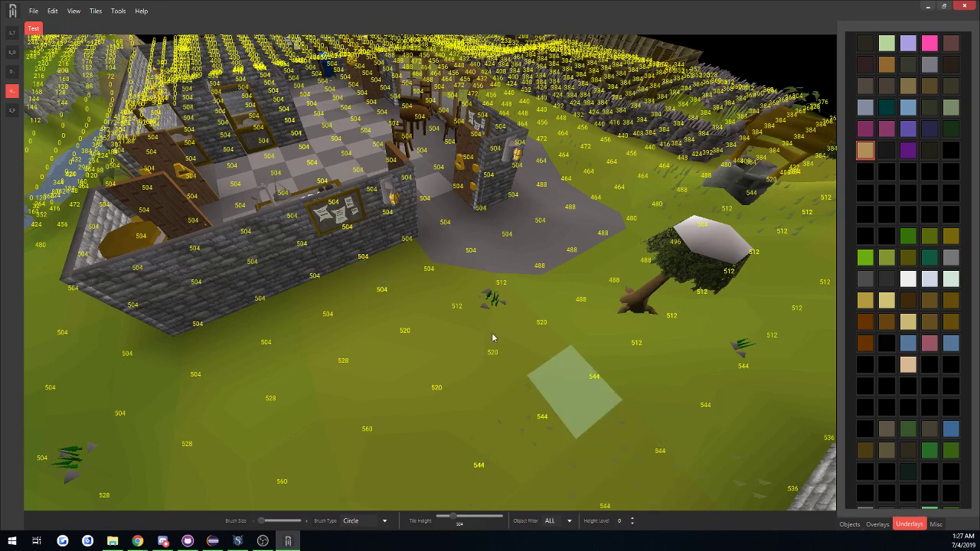
{"action": "left_click", "coordinate": [633, 518]}
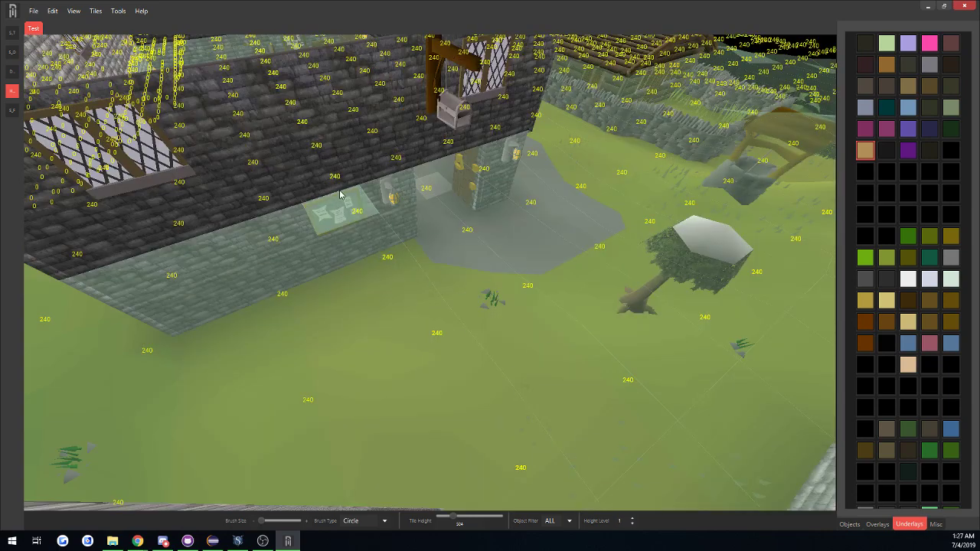
Examine the level 1 tile heights around the bank's upper walls and front roof, and return to height level 0.
{"action": "middle_click_drag", "start_coordinate": [273, 241], "coordinate": [401, 248]}
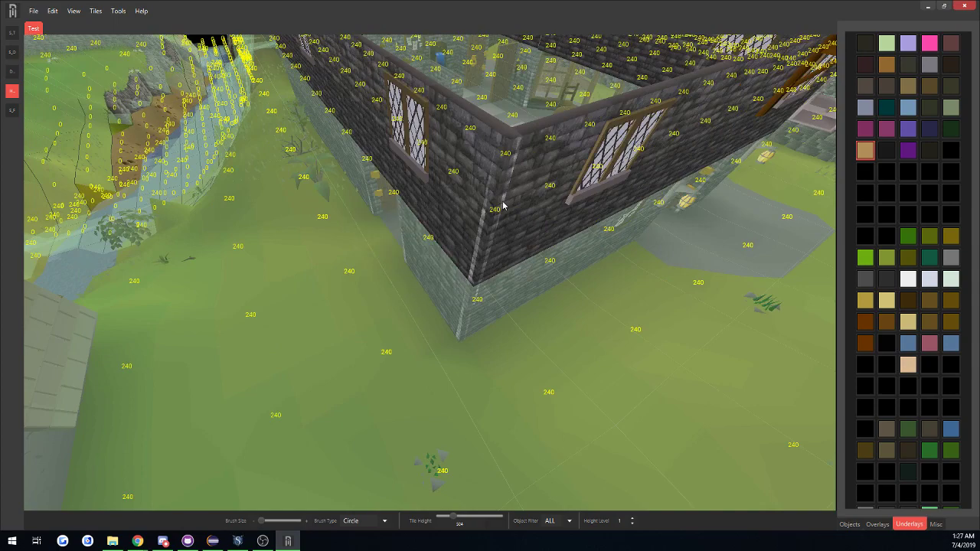
{"action": "middle_click_drag", "start_coordinate": [503, 202], "coordinate": [434, 133]}
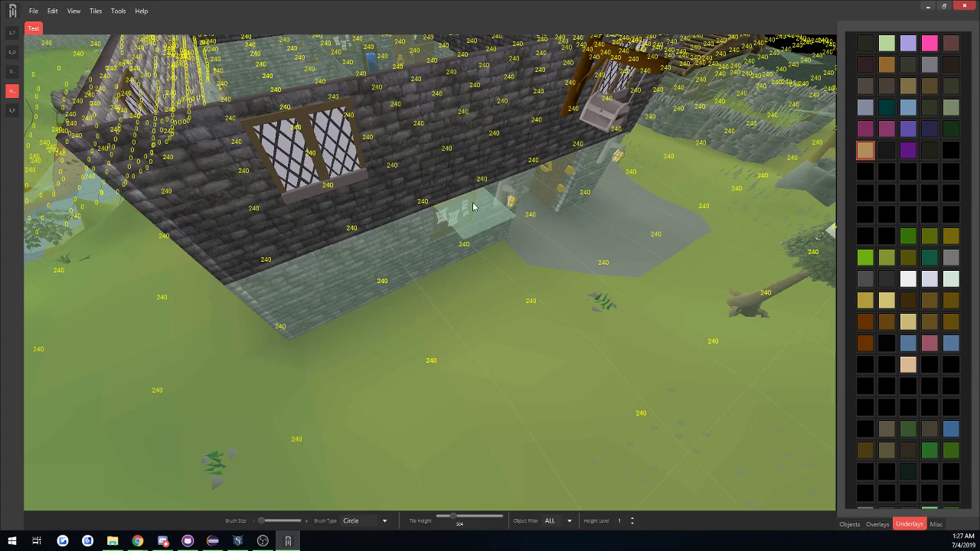
{"action": "scroll", "coordinate": [397, 183], "scroll_direction": "down", "scroll_amount": 5}
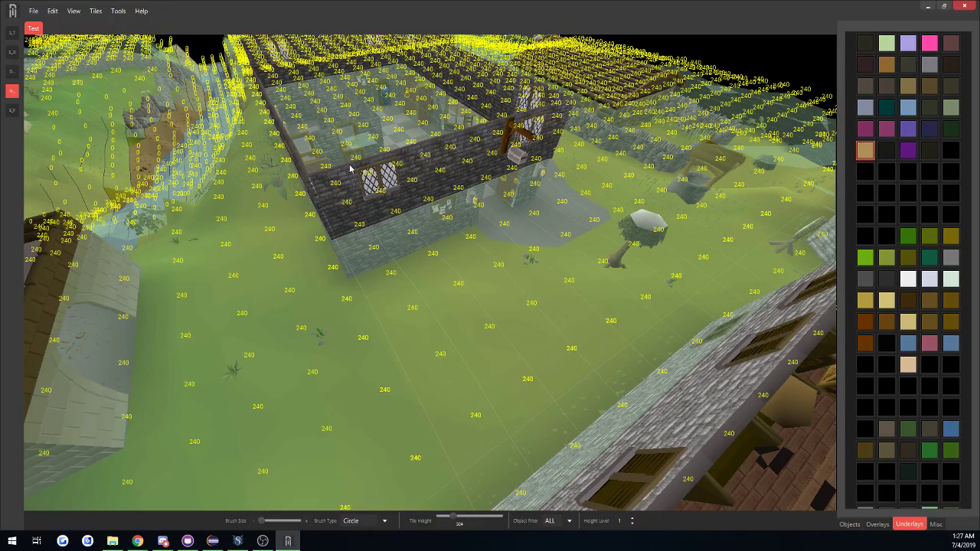
{"action": "key", "text": "d"}
{"action": "middle_click_drag", "start_coordinate": [501, 185], "coordinate": [400, 243]}
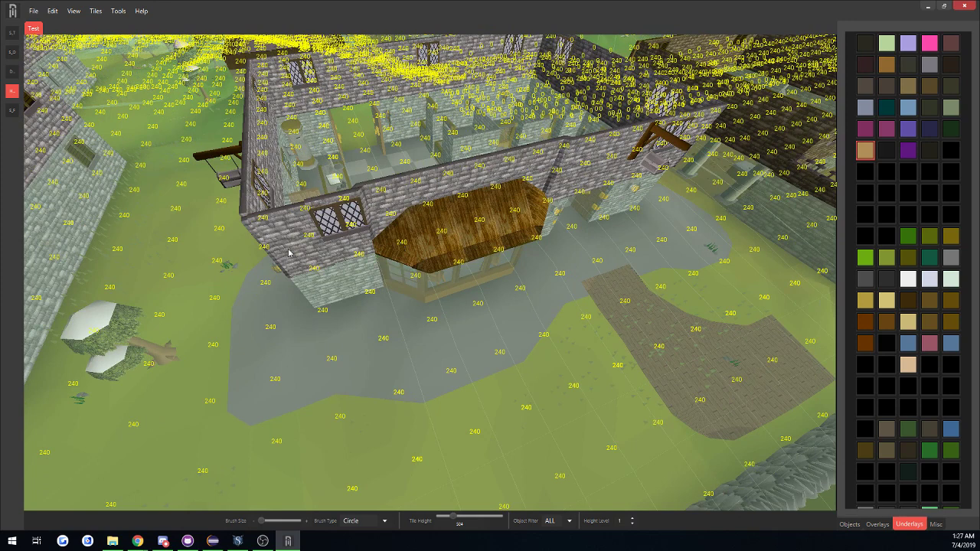
{"action": "key", "text": "a"}
{"action": "middle_click_drag", "start_coordinate": [246, 187], "coordinate": [390, 177]}
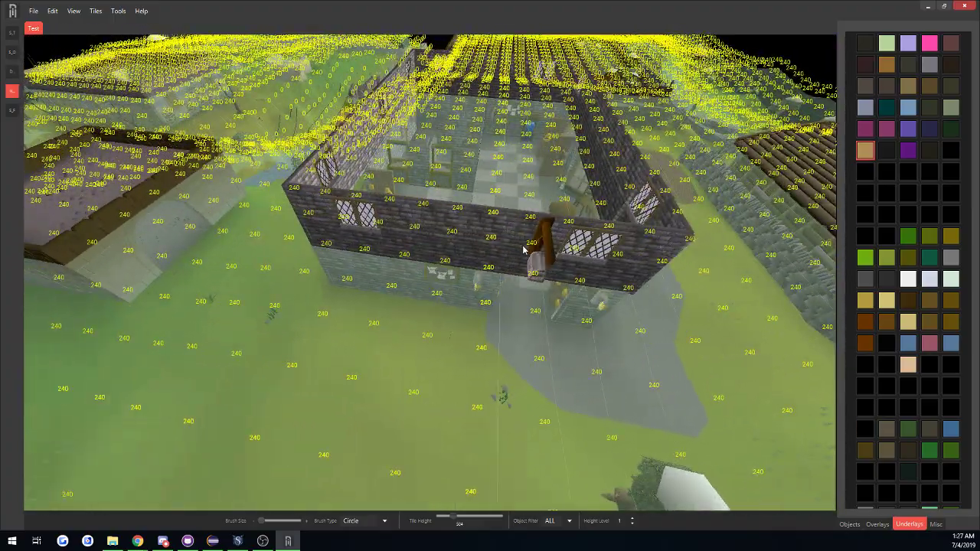
{"action": "key", "text": "d"}
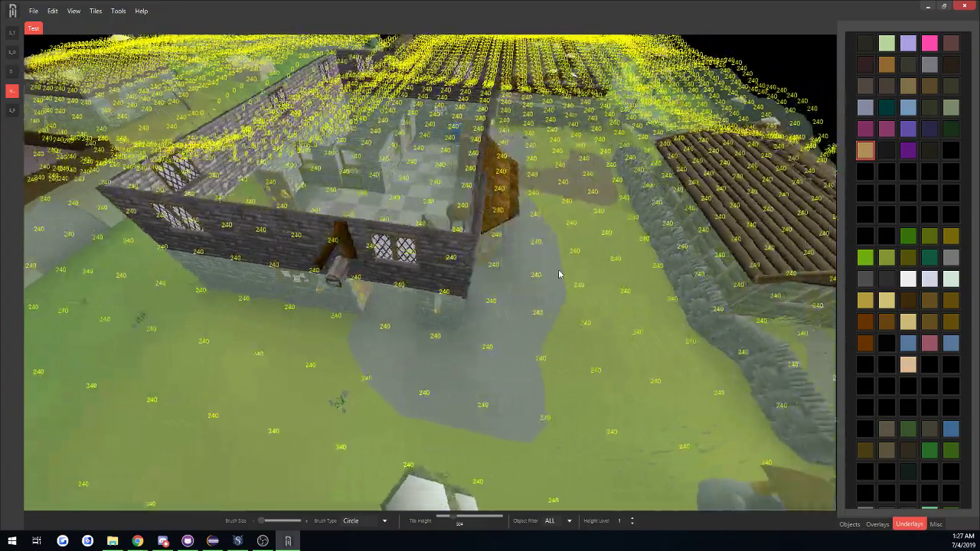
{"action": "left_click", "coordinate": [634, 524]}
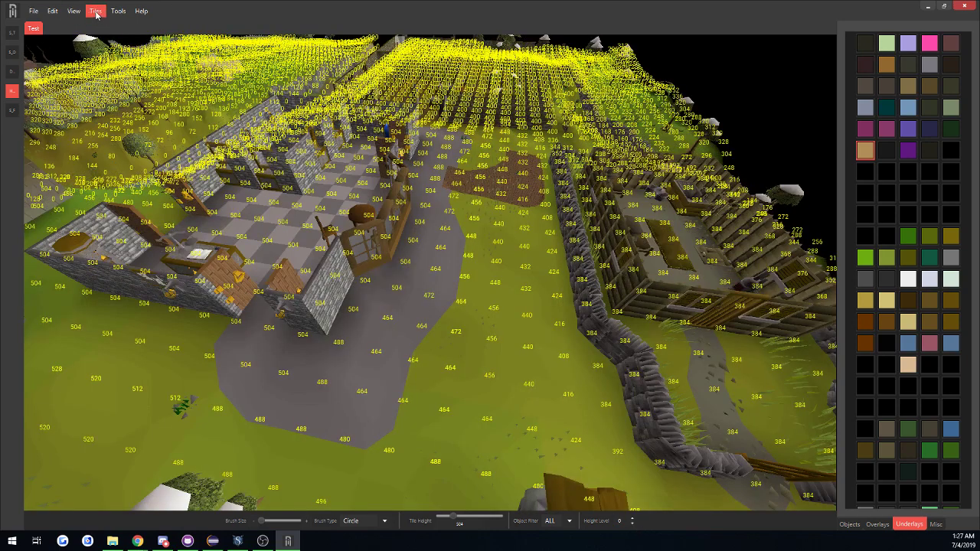
Switch from underlays to objects and turn off the tile height display.
{"action": "left_click", "coordinate": [850, 524]}
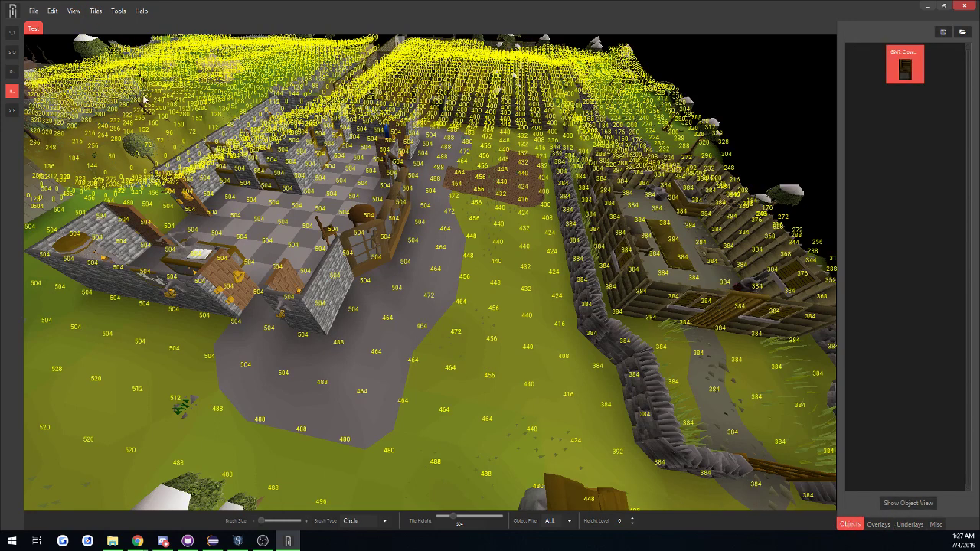
{"action": "left_click", "coordinate": [75, 11]}
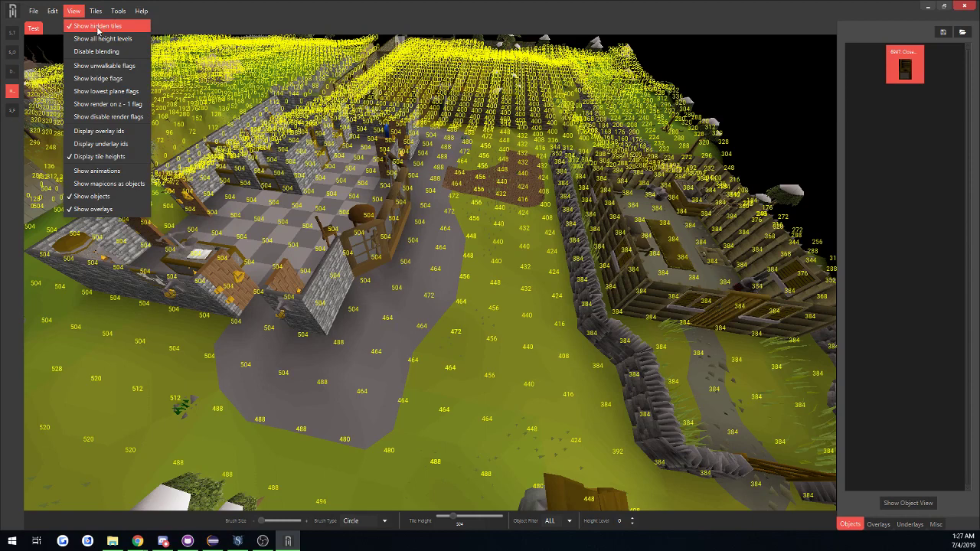
{"action": "left_click", "coordinate": [117, 157]}
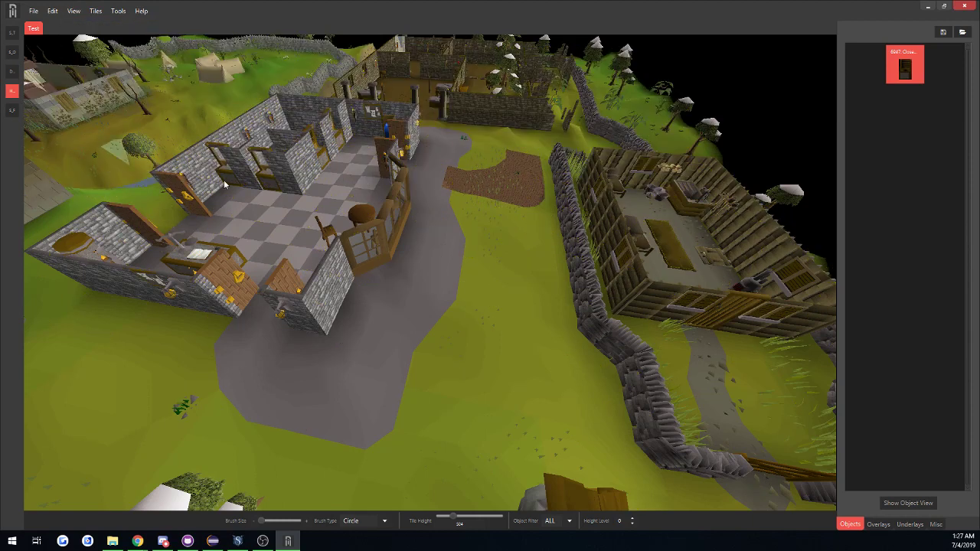
Bring up the object view, collapse the Type 10 group and clear the "Bank booth" search to list every object type.
{"action": "left_click", "coordinate": [908, 503]}
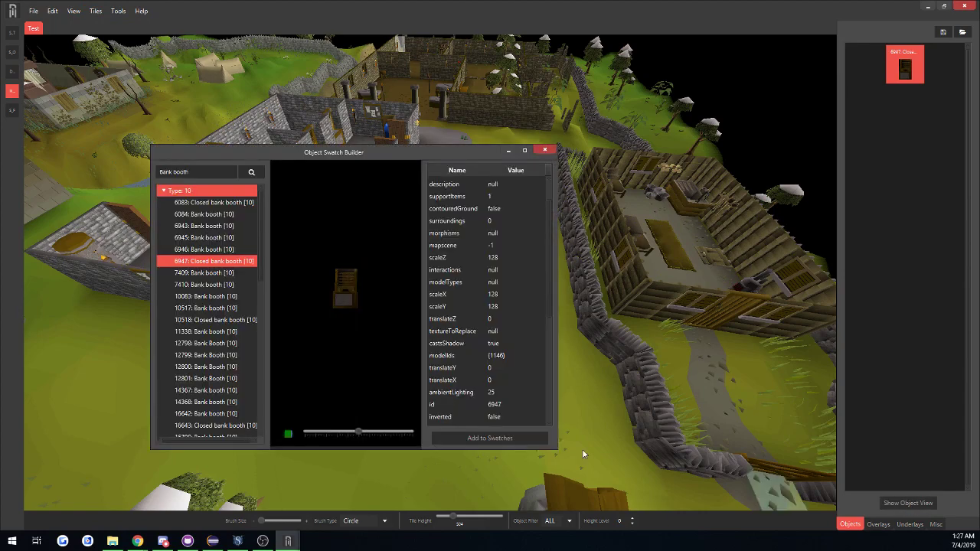
{"action": "left_click", "coordinate": [163, 191]}
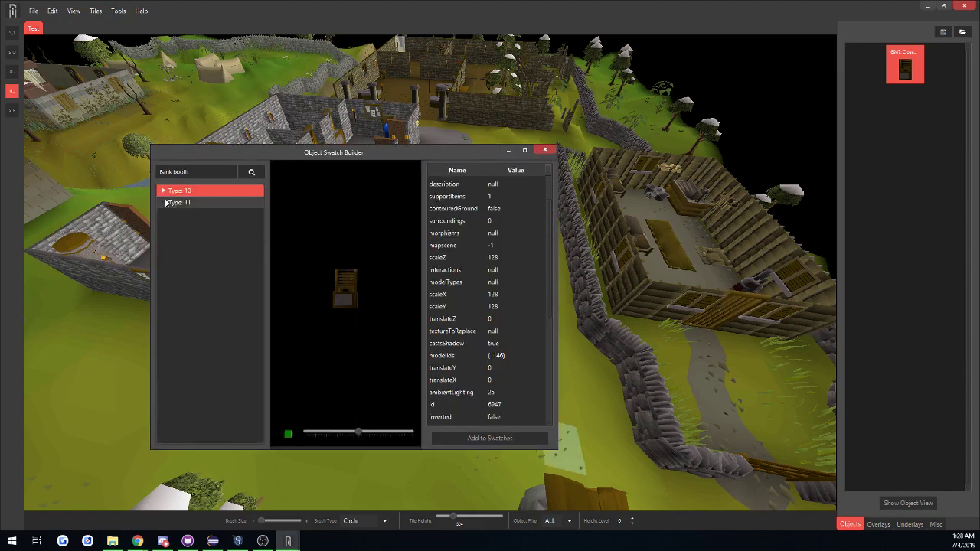
{"action": "left_click_drag", "start_coordinate": [189, 171], "coordinate": [159, 171]}
{"action": "key", "text": "BackSpace"}
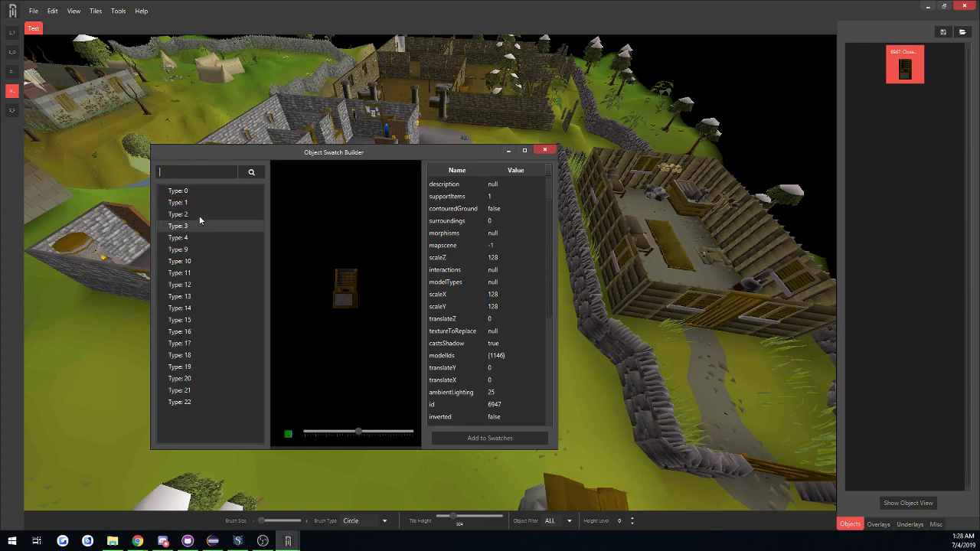
Expand the Type 22 group and preview its first objects one after another, starting with 58: Vine.
{"action": "left_click", "coordinate": [164, 404]}
{"action": "scroll", "coordinate": [194, 314], "scroll_direction": "down", "scroll_amount": 3}
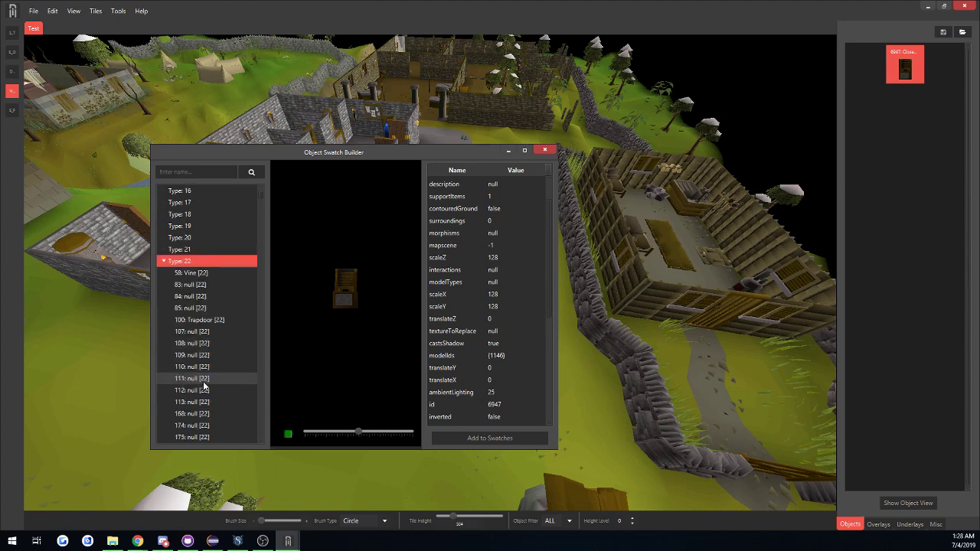
{"action": "left_click", "coordinate": [191, 274]}
{"action": "key", "text": "Down"}
{"action": "key", "text": "Down"}
{"action": "key", "text": "Down"}
{"action": "key", "text": "Down"}
{"action": "key", "text": "Down"}
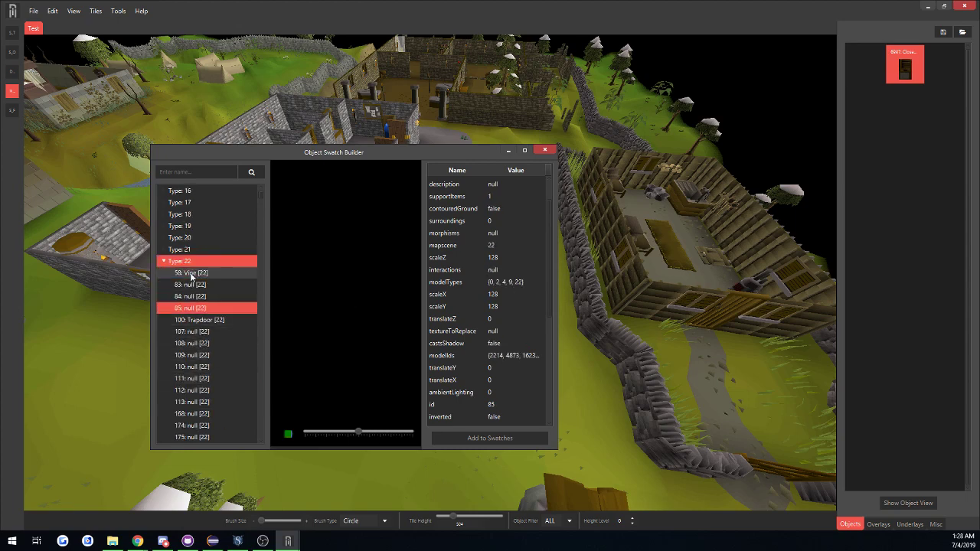
{"action": "key", "text": "Down"}
Preview the Type 22 objects between 5329 and 5337 and add grass object 5335 to the swatches.
{"action": "left_click_drag", "start_coordinate": [261, 192], "coordinate": [262, 234]}
{"action": "left_click", "coordinate": [205, 274]}
{"action": "key", "text": "Down"}
{"action": "key", "text": "Down"}
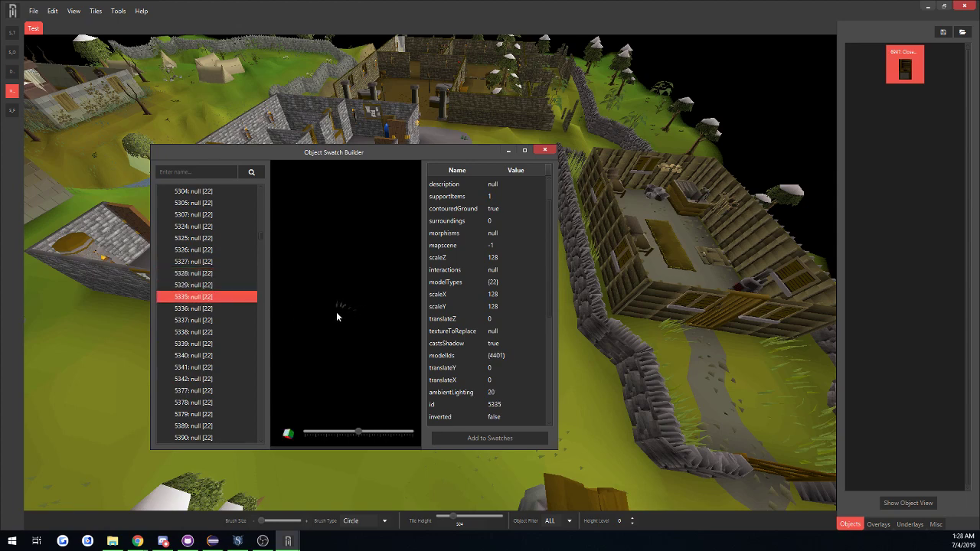
{"action": "key", "text": "Down"}
{"action": "key", "text": "Down"}
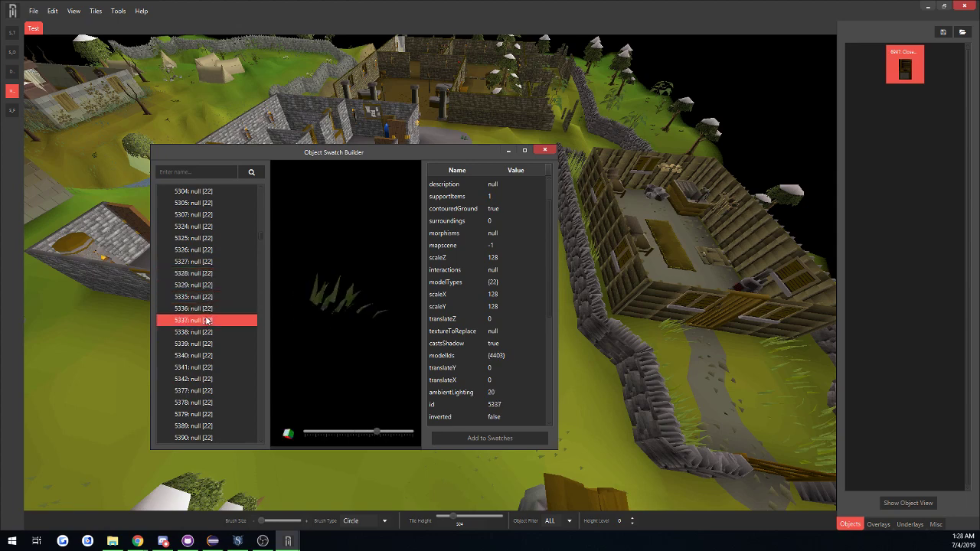
{"action": "key", "text": "Up"}
{"action": "key", "text": "Up"}
{"action": "key", "text": "Up"}
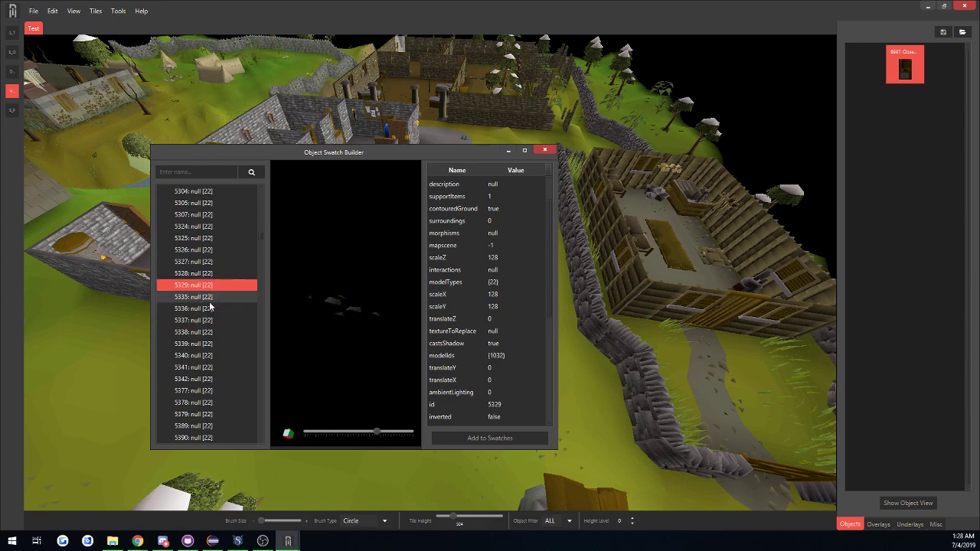
{"action": "key", "text": "Down"}
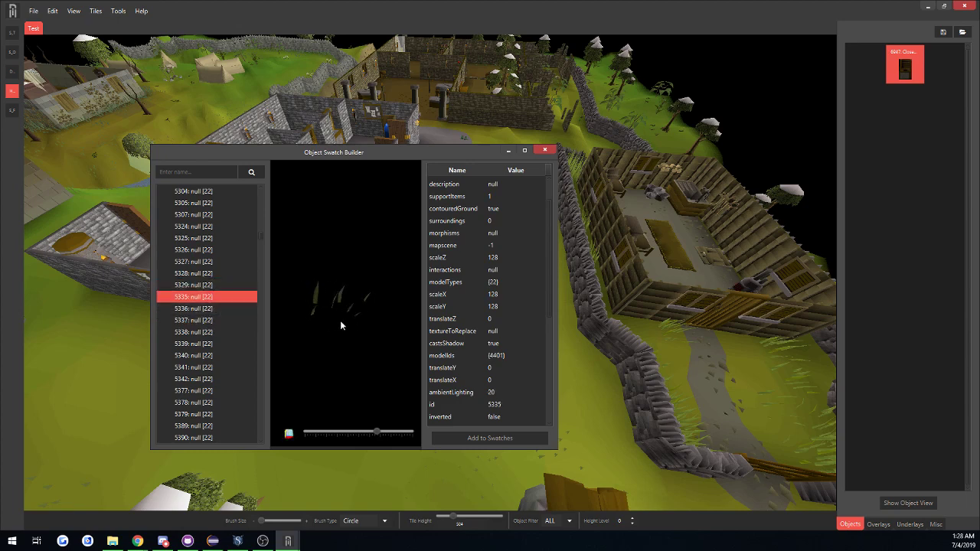
{"action": "left_click", "coordinate": [499, 439]}
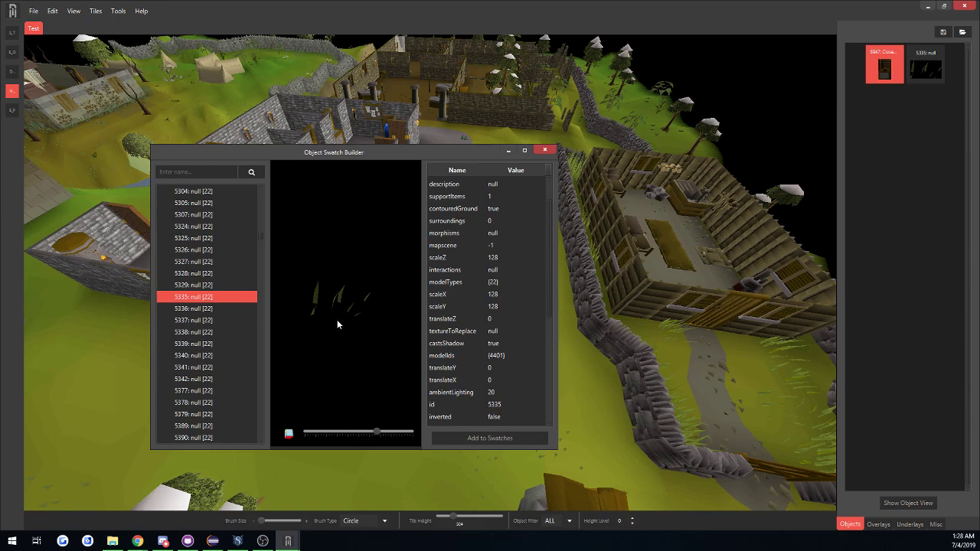
Compare the neighbouring grass objects 5336 to 5340 and add object 5337 to the swatches.
{"action": "left_click", "coordinate": [205, 310]}
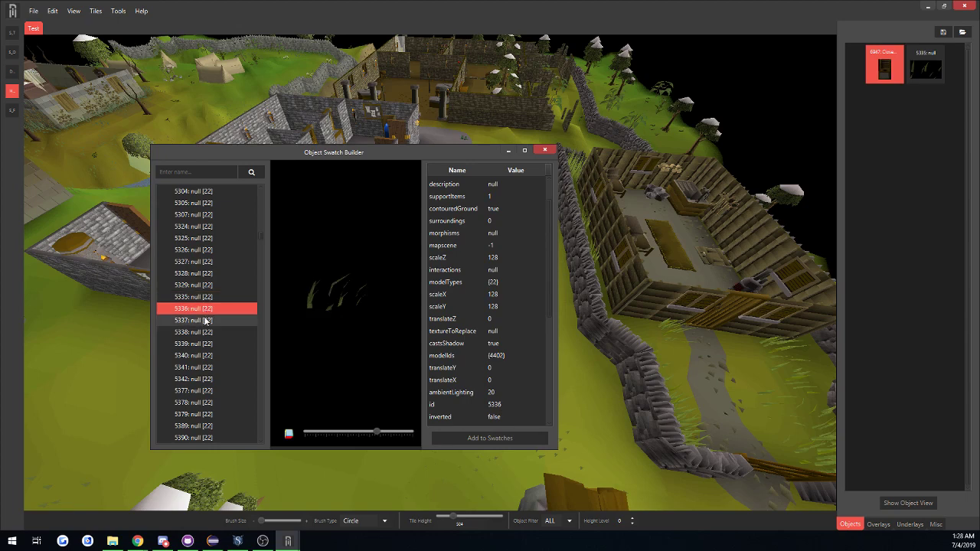
{"action": "left_click", "coordinate": [208, 333]}
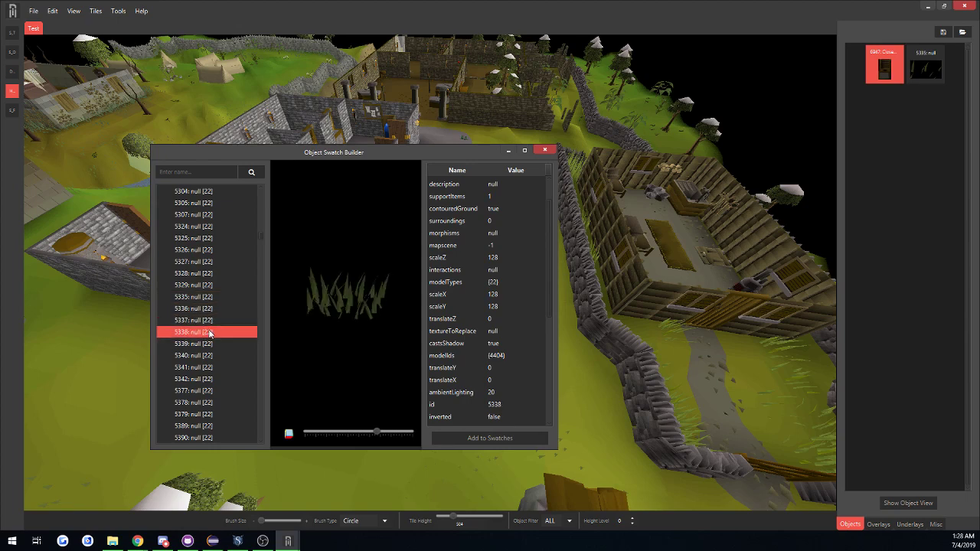
{"action": "left_click", "coordinate": [209, 344]}
{"action": "left_click", "coordinate": [208, 356]}
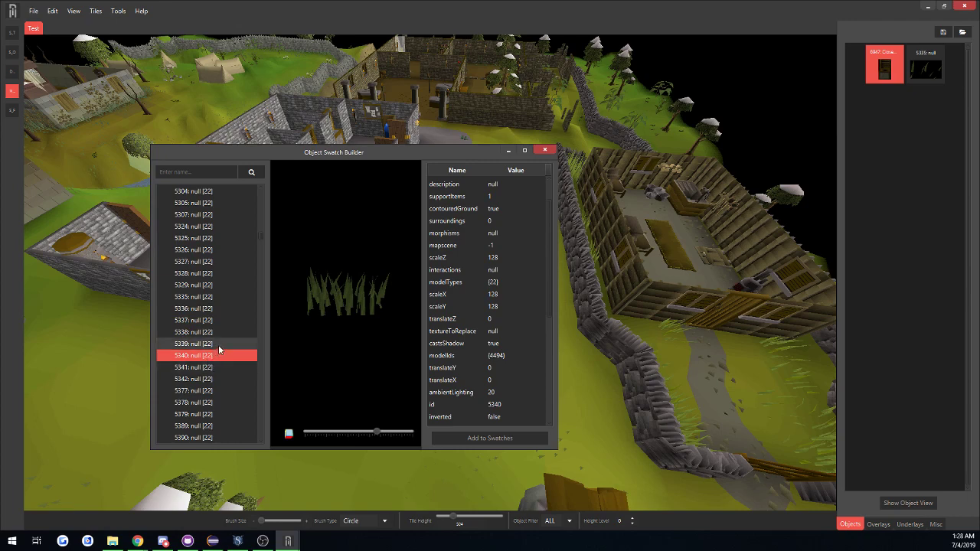
{"action": "left_click", "coordinate": [222, 320]}
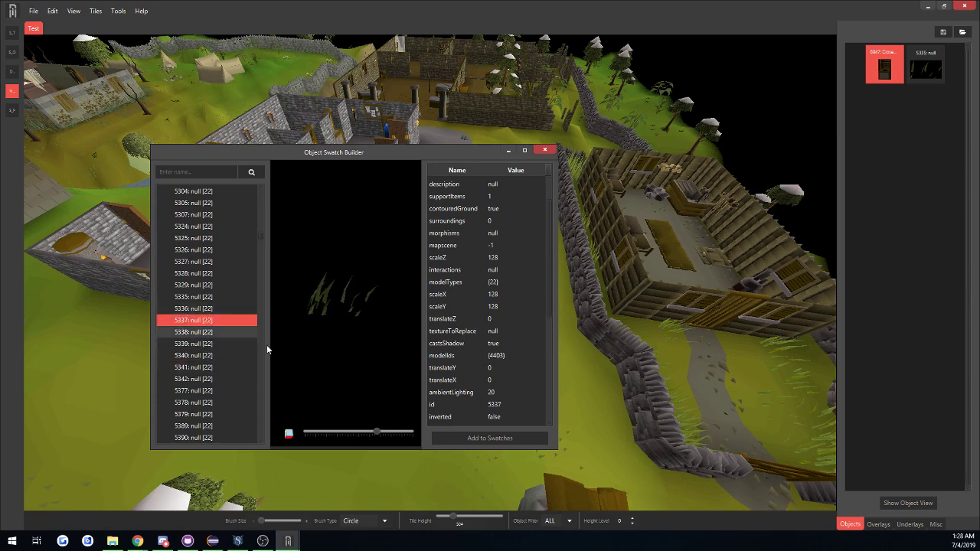
{"action": "left_click", "coordinate": [490, 438]}
Add grass objects 5338 and 5339 to the swatches and close the Object Swatch Builder.
{"action": "left_click", "coordinate": [216, 331]}
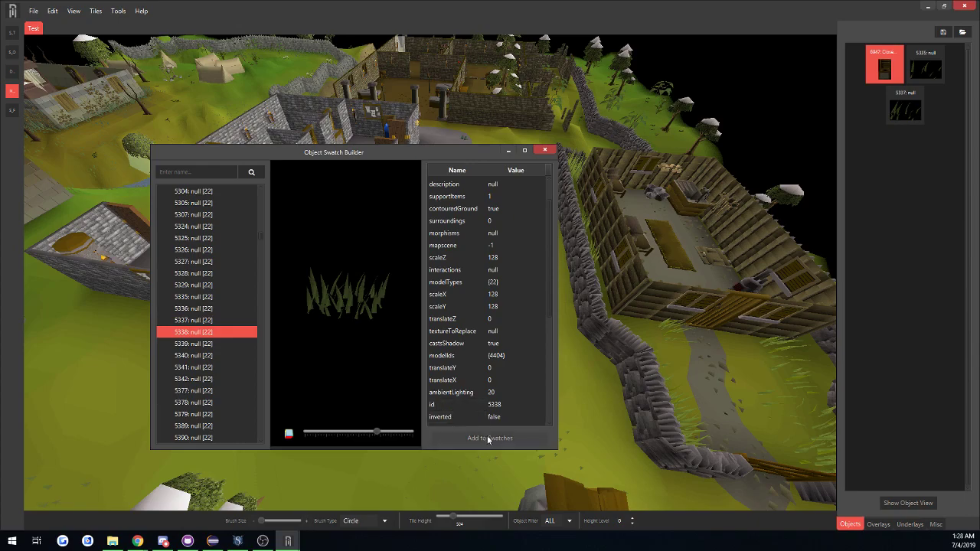
{"action": "left_click", "coordinate": [490, 438]}
{"action": "left_click", "coordinate": [220, 344]}
{"action": "left_click", "coordinate": [522, 438]}
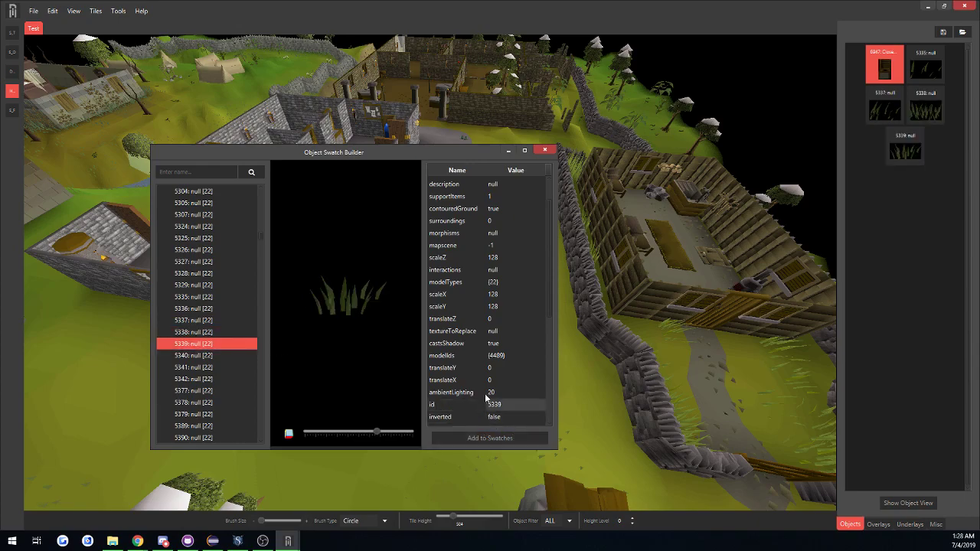
{"action": "left_click", "coordinate": [545, 150]}
Switch to overlays and erase the brown textured overlay from the grass between the grey path and the stone wall.
{"action": "middle_click_drag", "start_coordinate": [490, 293], "coordinate": [446, 202]}
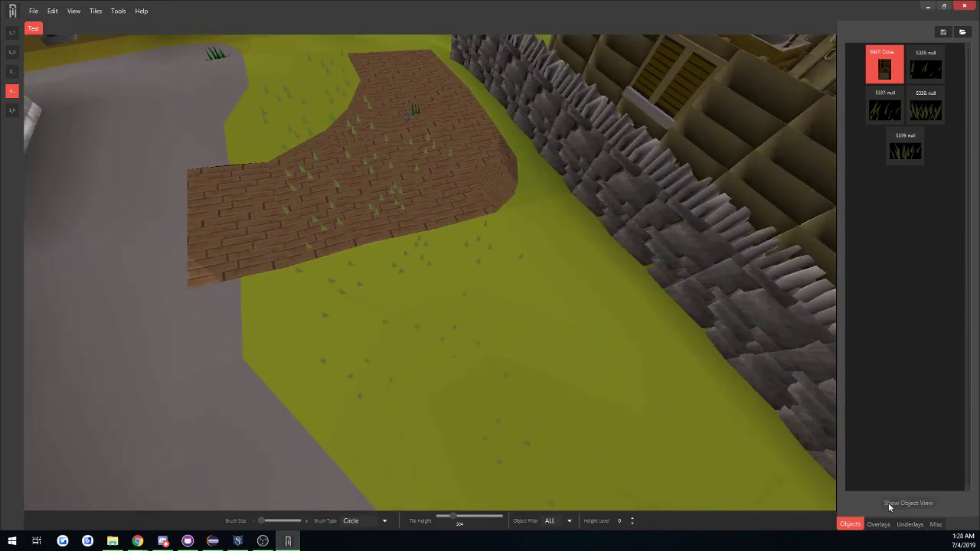
{"action": "left_click", "coordinate": [878, 524]}
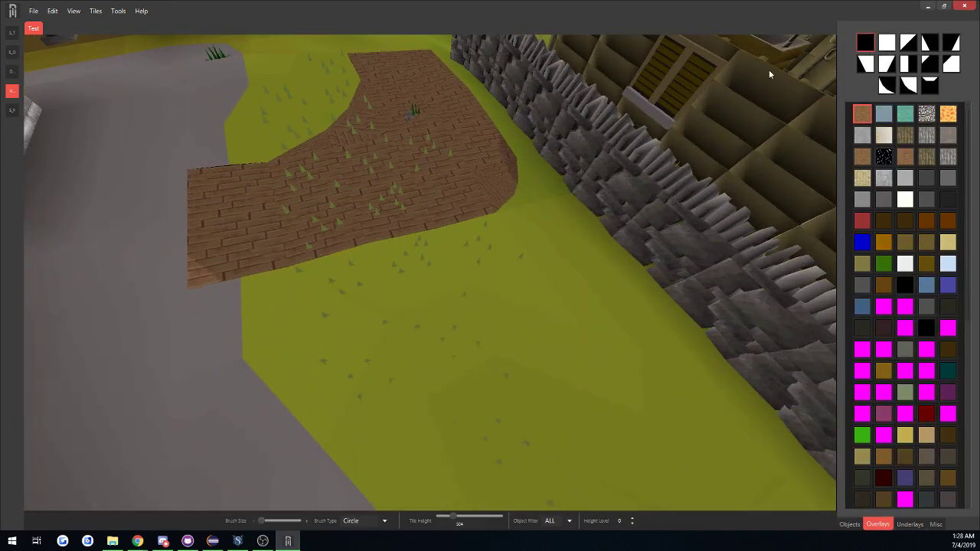
{"action": "mouse_move", "coordinate": [403, 207]}
{"action": "left_mouse_down"}
{"action": "mouse_move", "coordinate": [316, 231]}
{"action": "mouse_move", "coordinate": [490, 200]}
{"action": "left_mouse_up"}
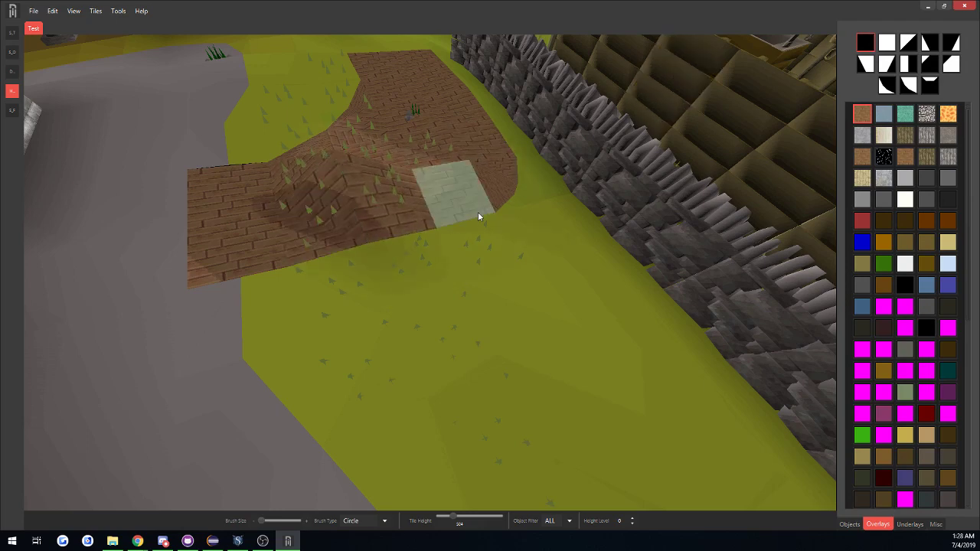
{"action": "key", "text": "ctrl+z"}
{"action": "left_click", "coordinate": [863, 117]}
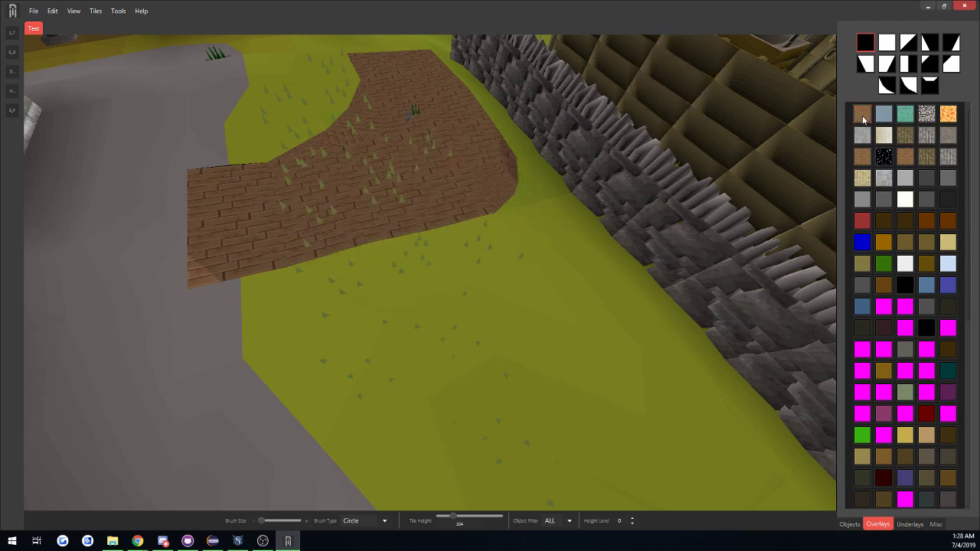
{"action": "left_click", "coordinate": [863, 117]}
{"action": "mouse_move", "coordinate": [401, 187]}
{"action": "left_mouse_down"}
{"action": "mouse_move", "coordinate": [333, 127]}
{"action": "mouse_move", "coordinate": [465, 217]}
{"action": "mouse_move", "coordinate": [407, 75]}
{"action": "mouse_move", "coordinate": [416, 84]}
{"action": "mouse_move", "coordinate": [368, 101]}
{"action": "mouse_move", "coordinate": [417, 58]}
{"action": "mouse_move", "coordinate": [407, 130]}
{"action": "left_mouse_up"}
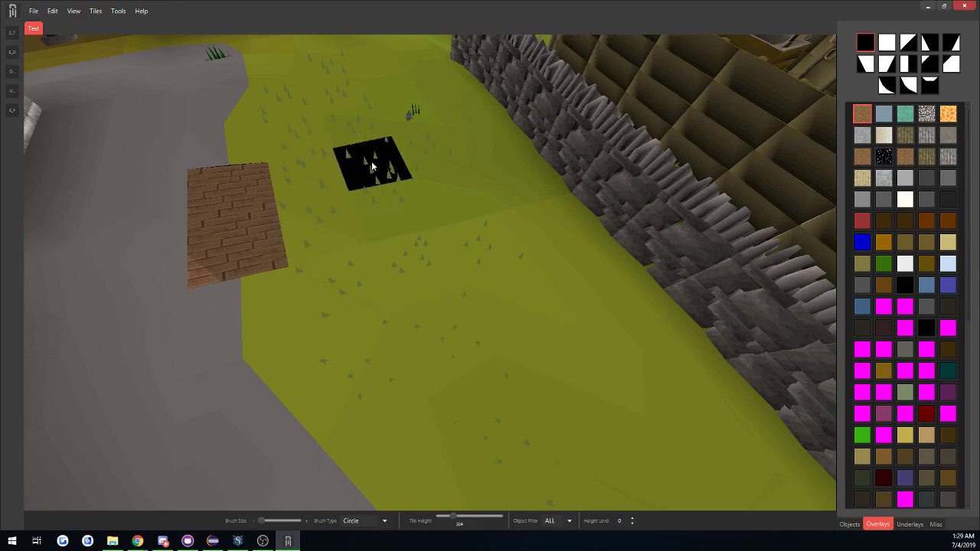
{"action": "scroll", "coordinate": [449, 234], "scroll_direction": "down", "scroll_amount": 6}
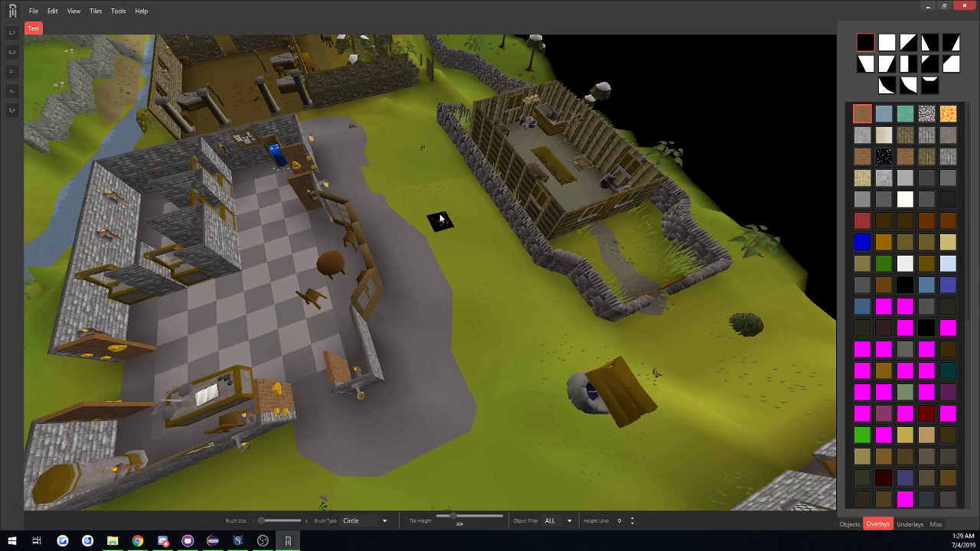
Select the coffin near the standing torch in the brown-floored ruin and bring it into the object swatches.
{"action": "left_click", "coordinate": [11, 53]}
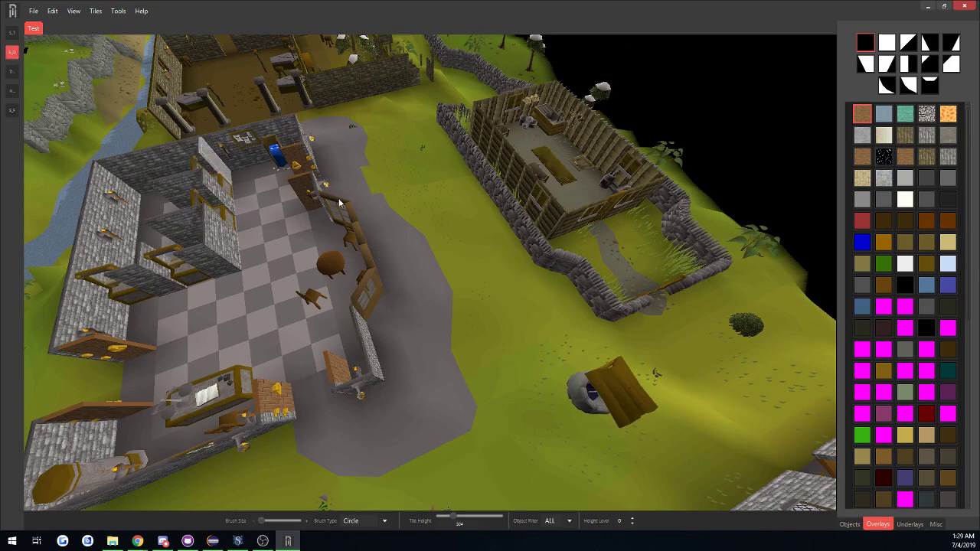
{"action": "middle_click_drag", "start_coordinate": [398, 199], "coordinate": [152, 175]}
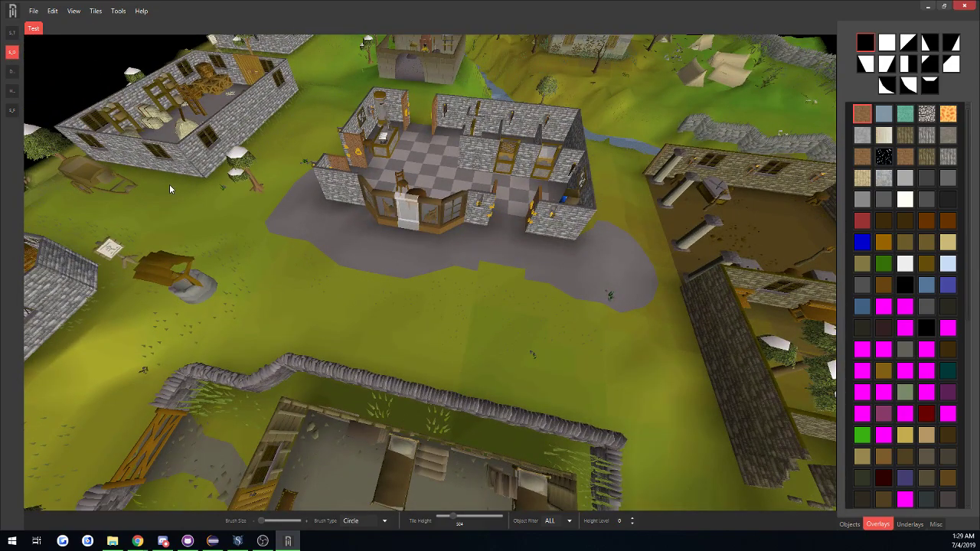
{"action": "key", "text": "d"}
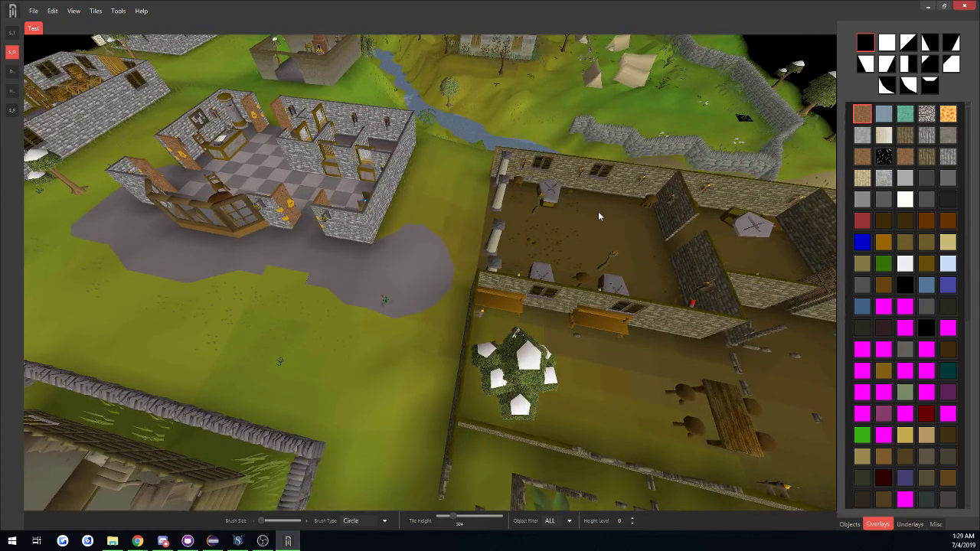
{"action": "scroll", "coordinate": [598, 212], "scroll_direction": "up", "scroll_amount": 5}
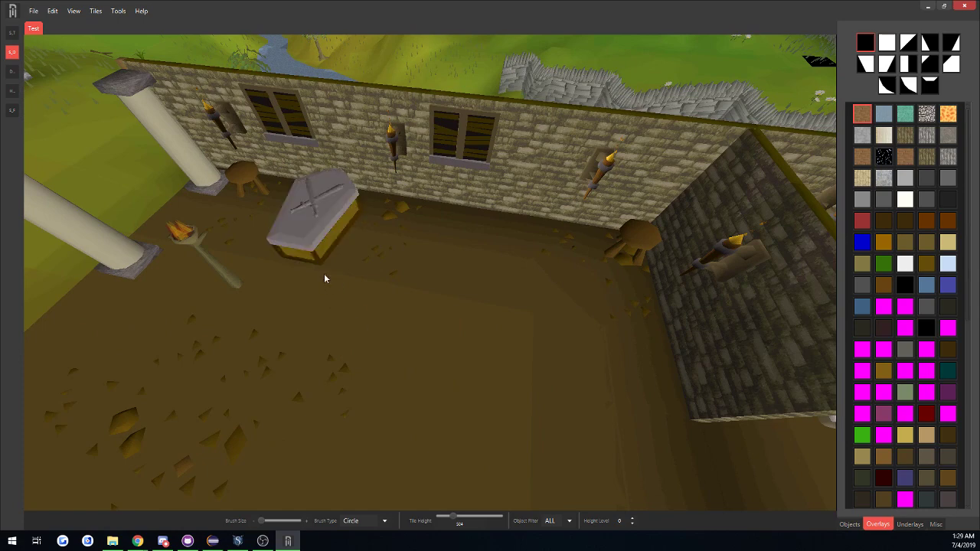
{"action": "key", "text": "a"}
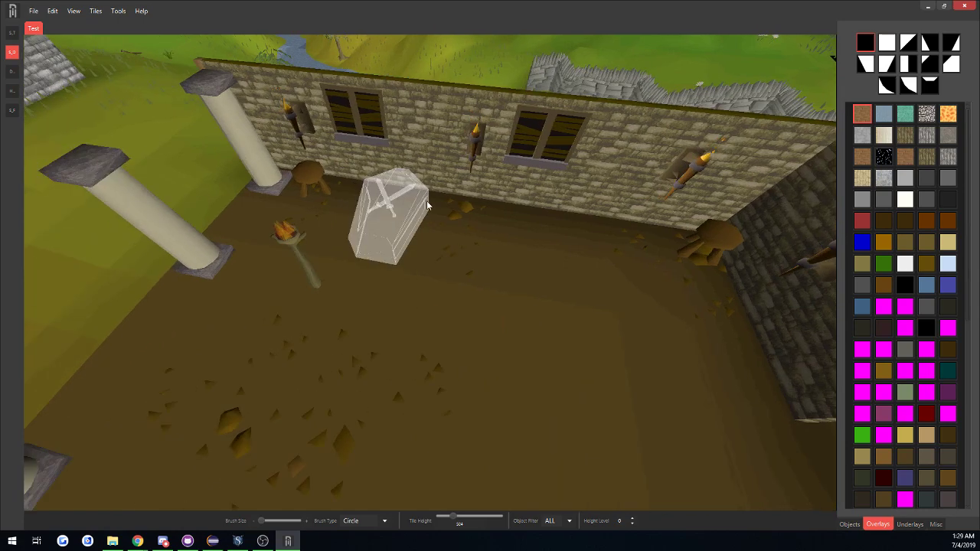
{"action": "left_click", "coordinate": [378, 253]}
{"action": "left_click", "coordinate": [850, 525]}
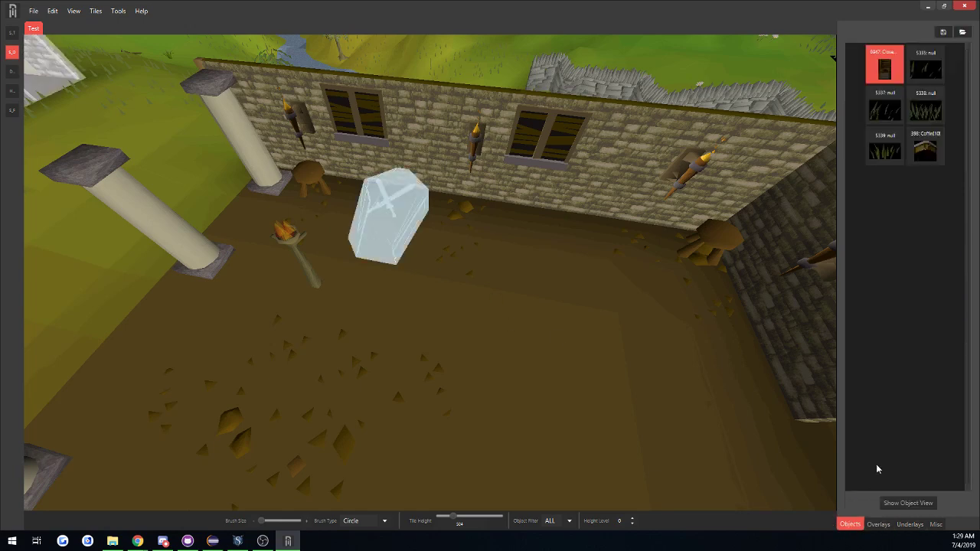
Place a rotated copy of the coffin against the ruin's windowed wall, between the selected coffin and the dividing wall.
{"action": "left_click", "coordinate": [925, 146]}
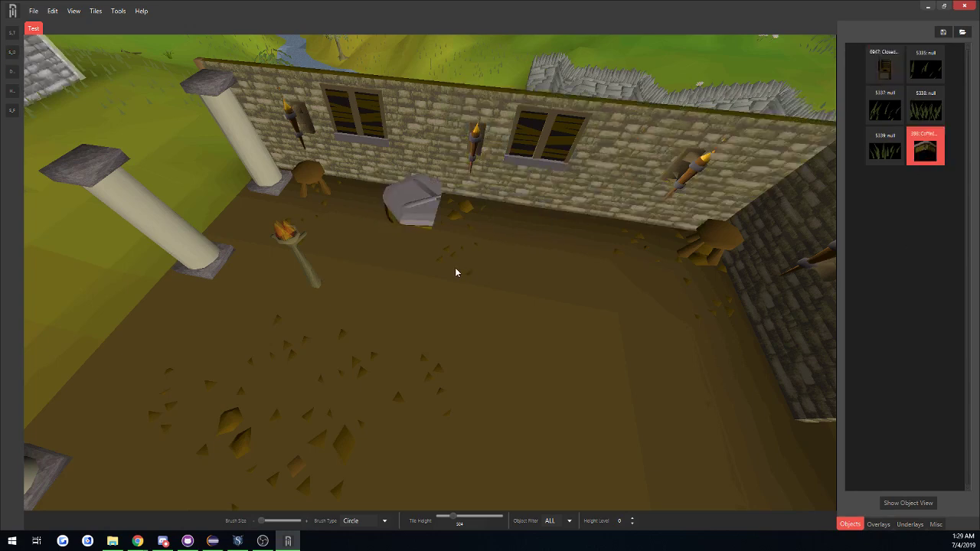
{"action": "key", "text": "r"}
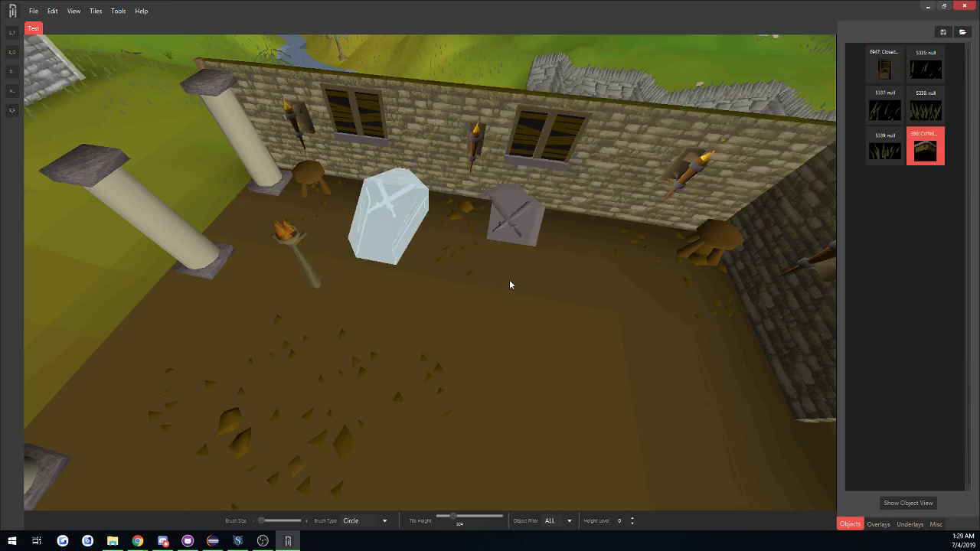
{"action": "left_click", "coordinate": [557, 288]}
{"action": "scroll", "coordinate": [716, 388], "scroll_direction": "down", "scroll_amount": 5}
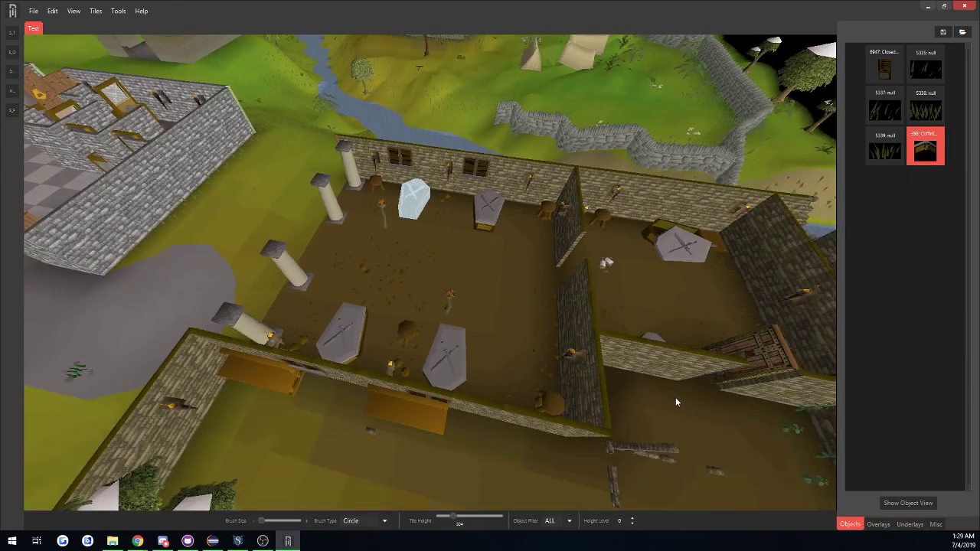
{"action": "key", "text": "ctrl+z"}
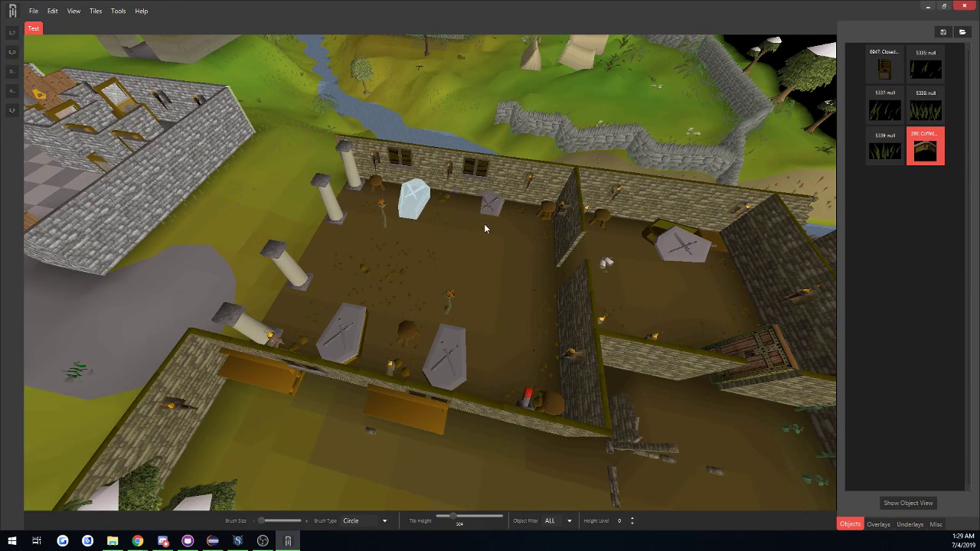
{"action": "left_click", "coordinate": [484, 226]}
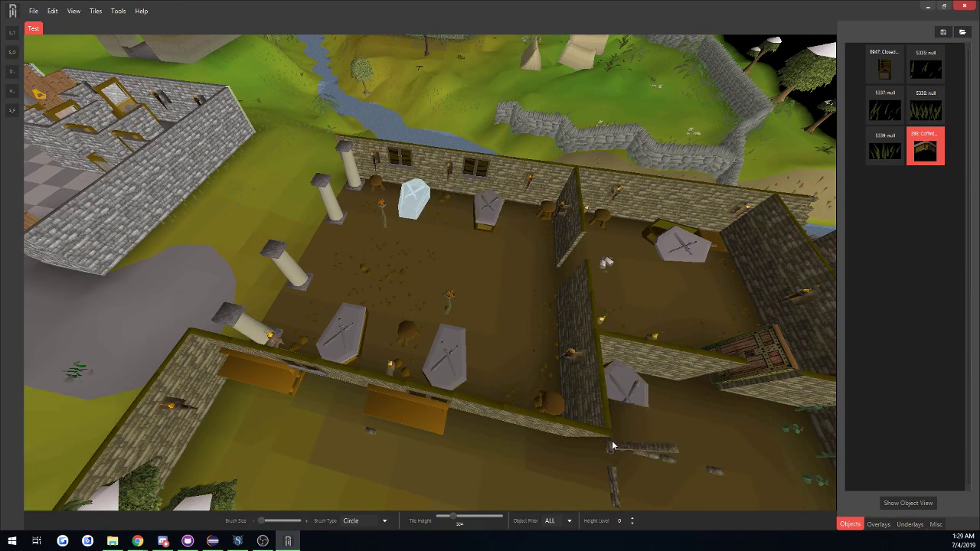
Reorder the object swatches so that the Coffin swatch comes first.
{"action": "key", "text": "a"}
{"action": "key", "text": "a"}
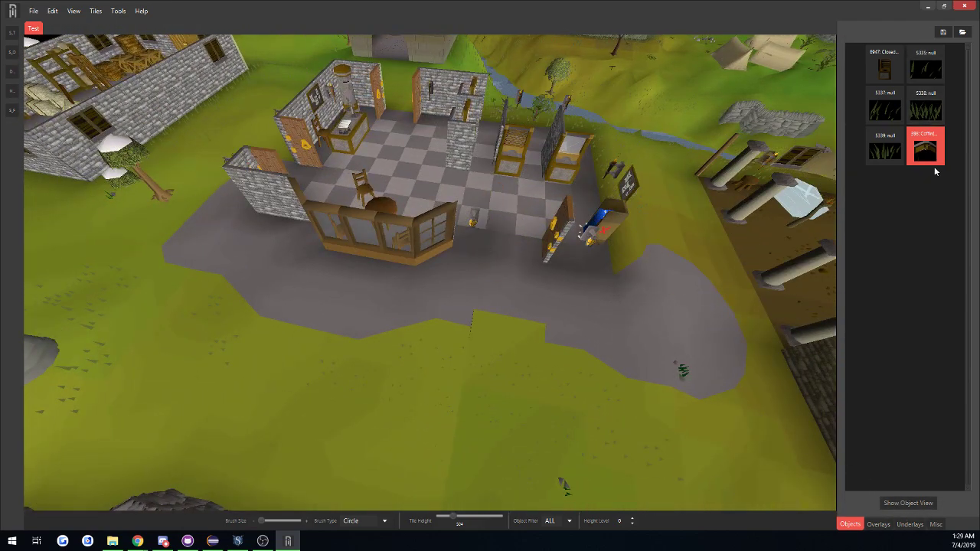
{"action": "left_click_drag", "start_coordinate": [923, 146], "coordinate": [881, 56]}
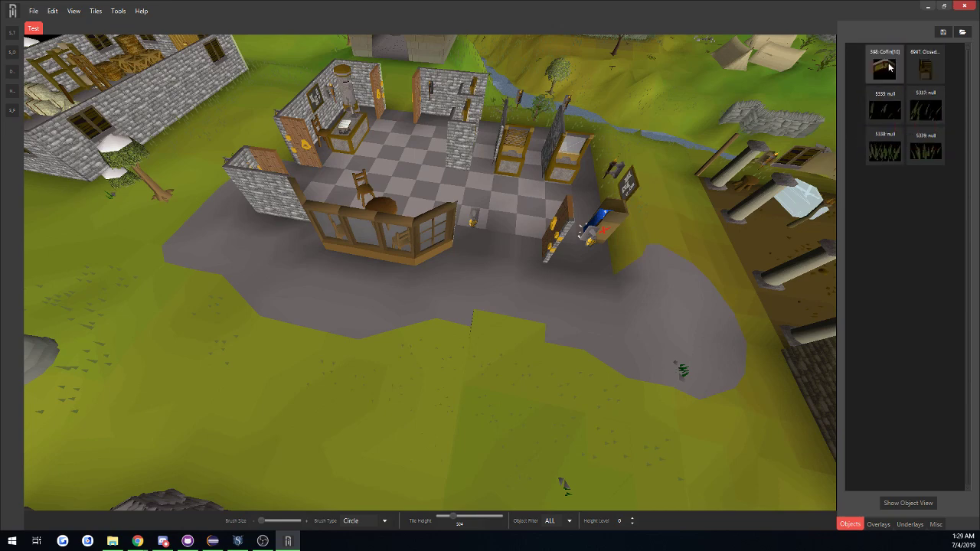
Rename the grass swatch 5338 as "Thickest Grass".
{"action": "right_click", "coordinate": [894, 149]}
{"action": "left_click", "coordinate": [874, 261]}
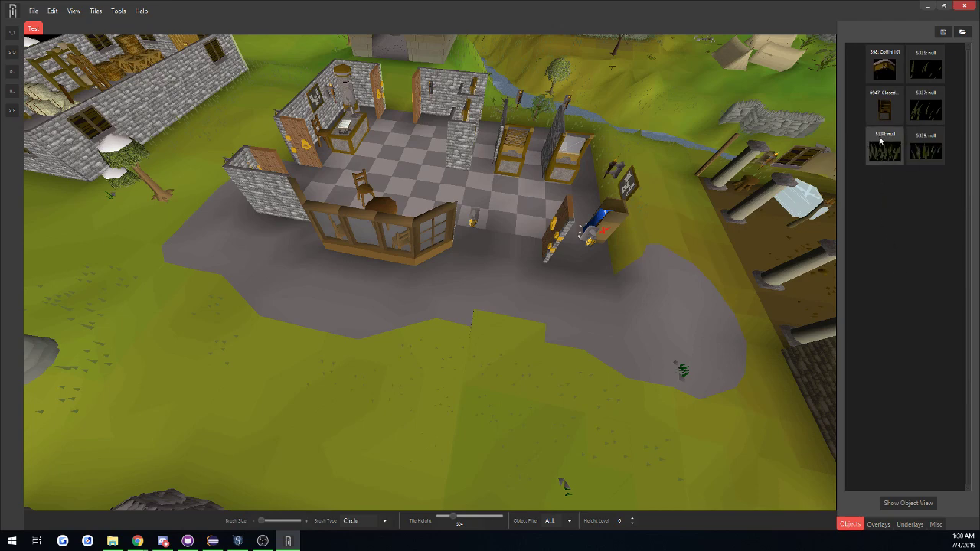
{"action": "right_click", "coordinate": [881, 140]}
{"action": "left_click", "coordinate": [929, 160]}
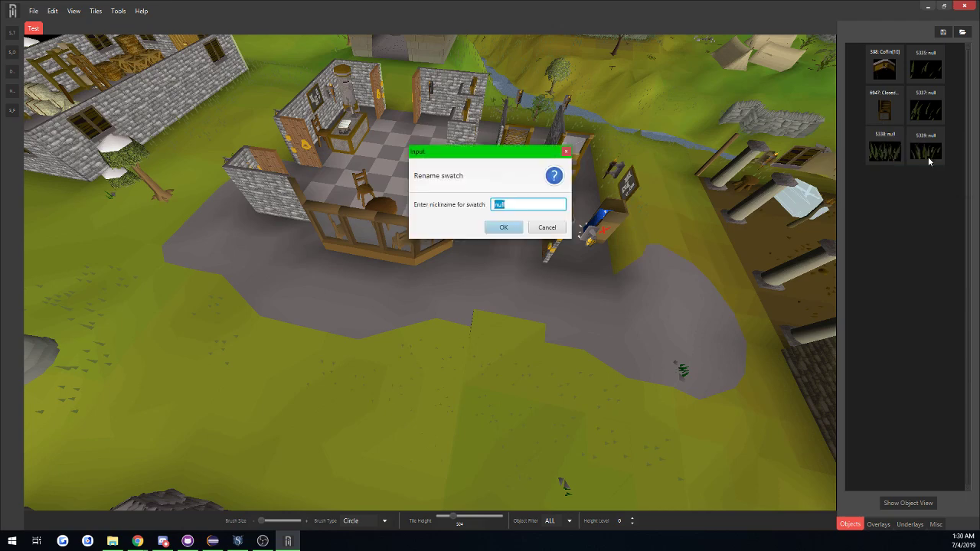
{"action": "type", "text": "Thickest Grass"}
{"action": "key", "text": "Return"}
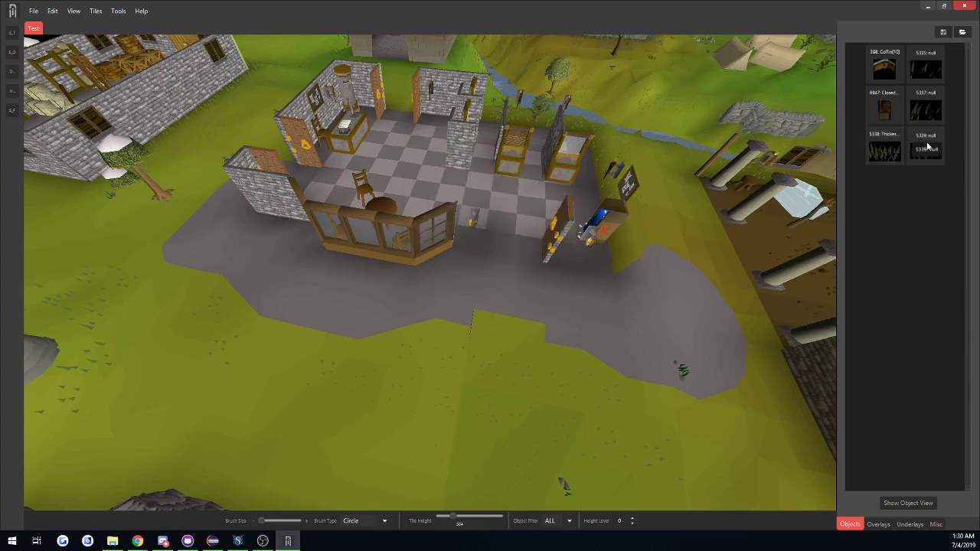
Rename the grass swatch 5339 as "Thick Gre".
{"action": "right_click", "coordinate": [927, 145]}
{"action": "left_click", "coordinate": [910, 160]}
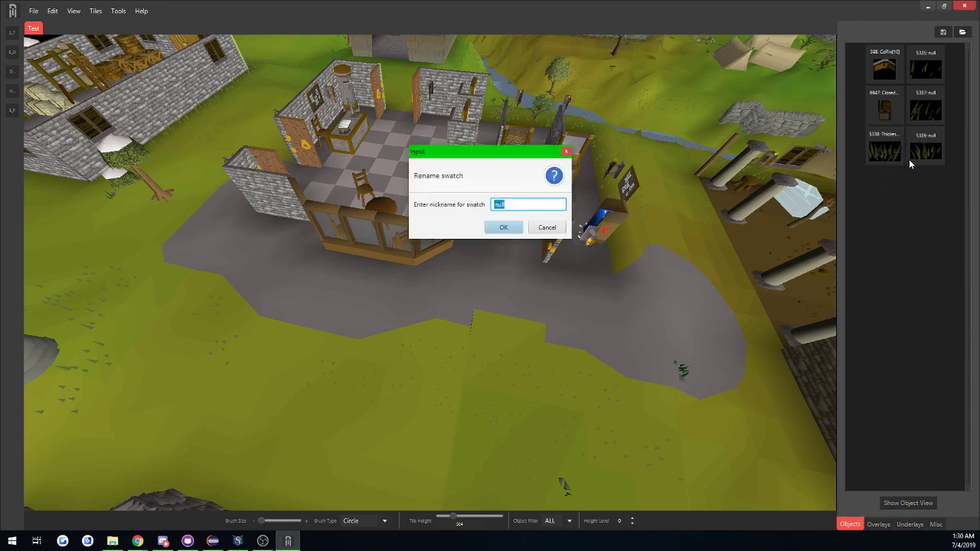
{"action": "type", "text": "Thick Gre"}
{"action": "key", "text": "Return"}
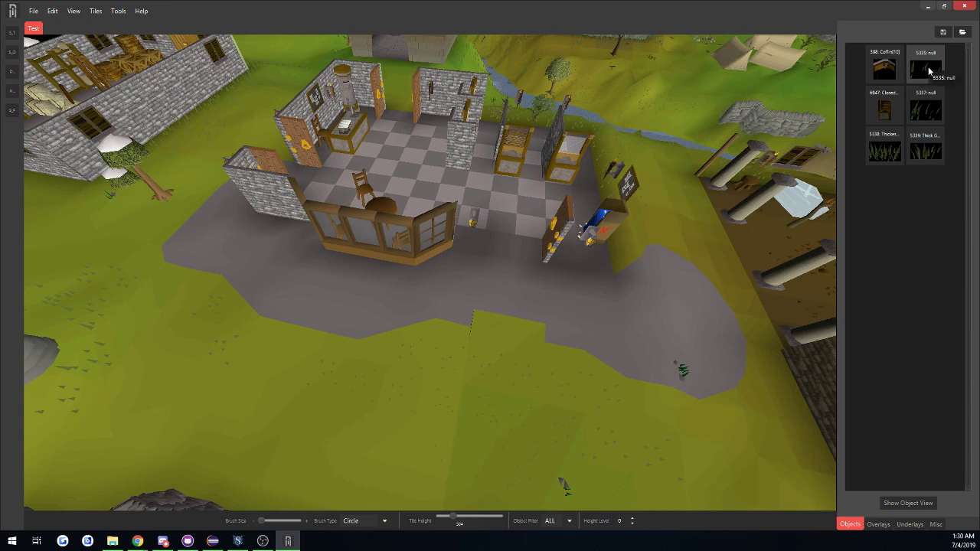
Load the grass swatch 5339 into the object viewer, inspect it in the Object Swatch Builder, and minimize the builder.
{"action": "right_click", "coordinate": [926, 152]}
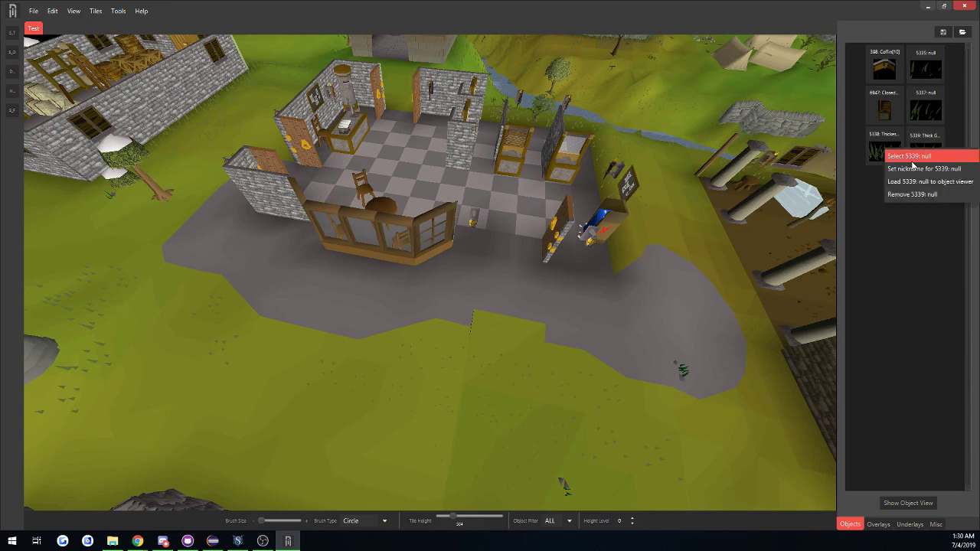
{"action": "left_click", "coordinate": [910, 156]}
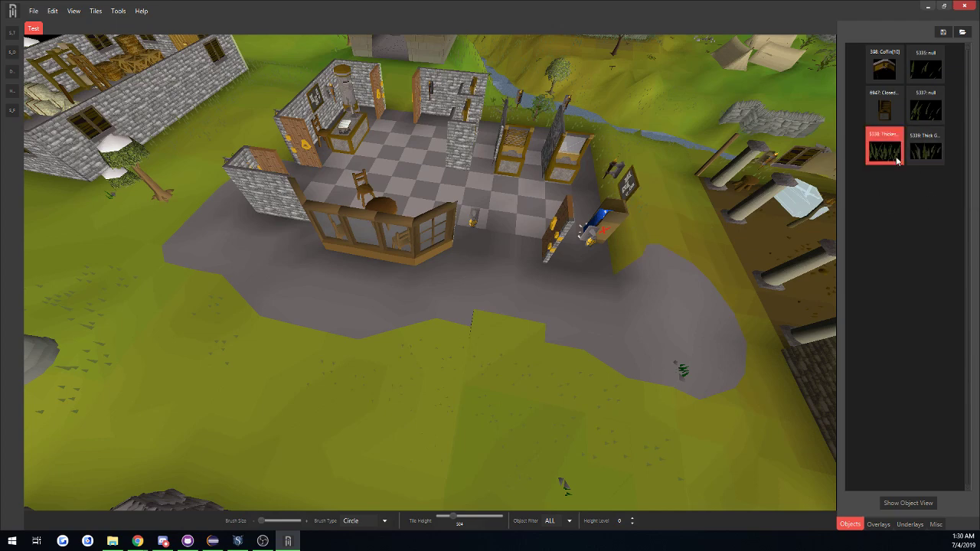
{"action": "right_click", "coordinate": [924, 144]}
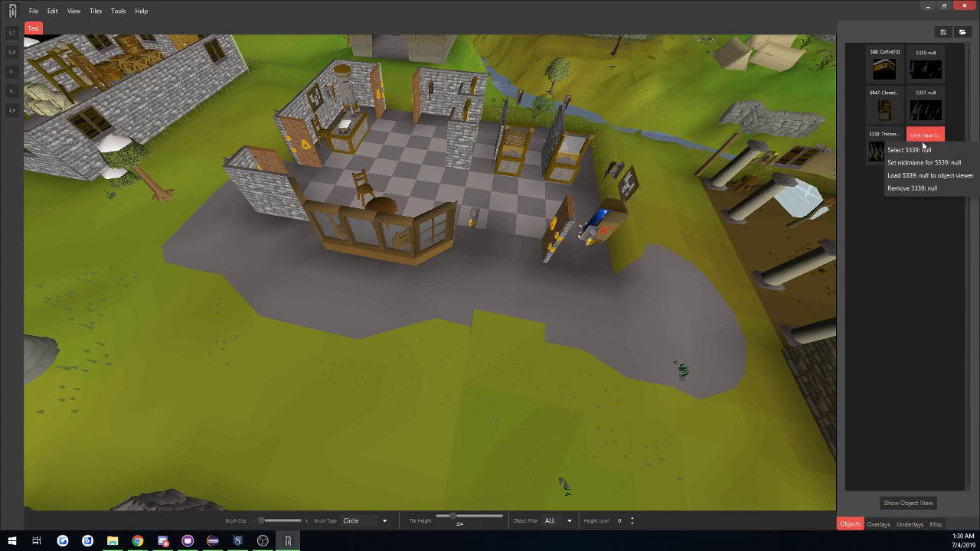
{"action": "left_click", "coordinate": [906, 178]}
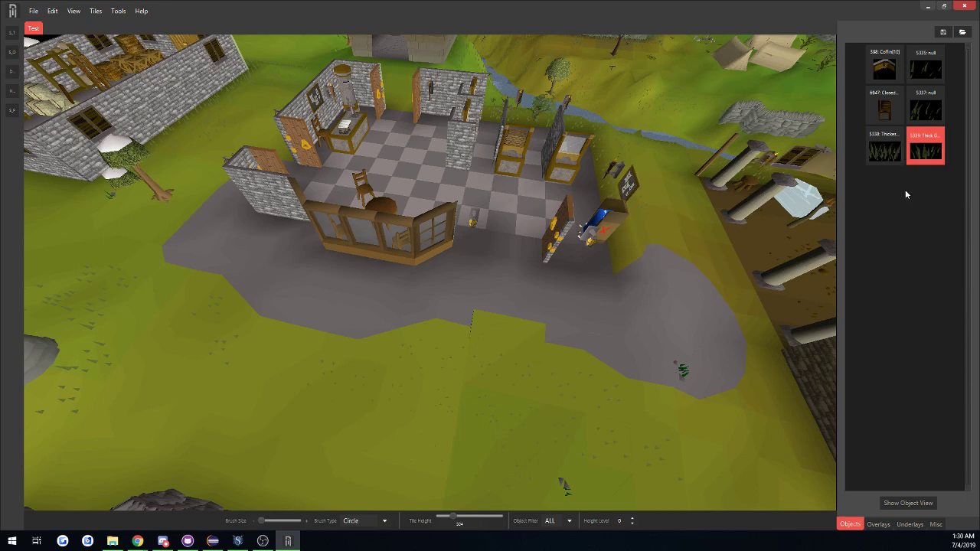
{"action": "left_click", "coordinate": [902, 502]}
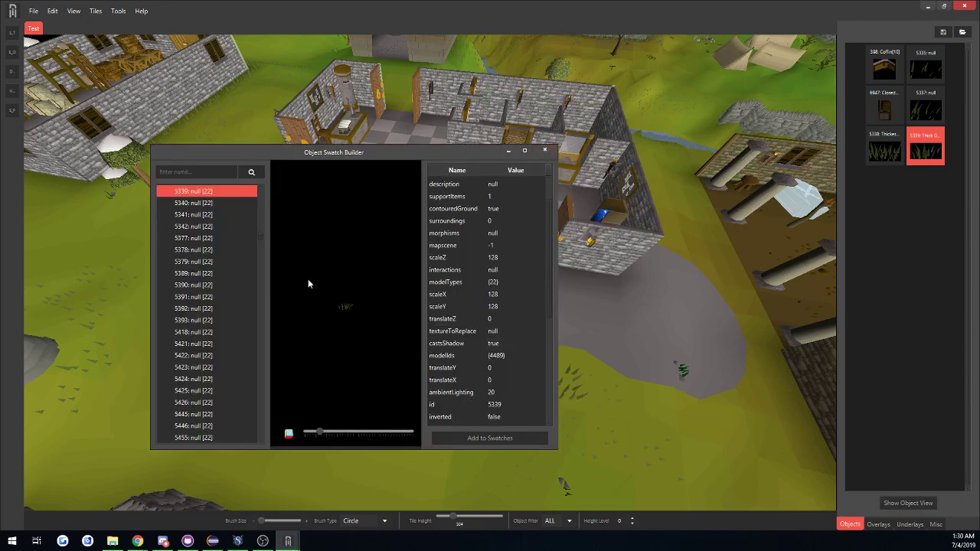
{"action": "left_click", "coordinate": [509, 152]}
{"action": "right_click", "coordinate": [923, 146]}
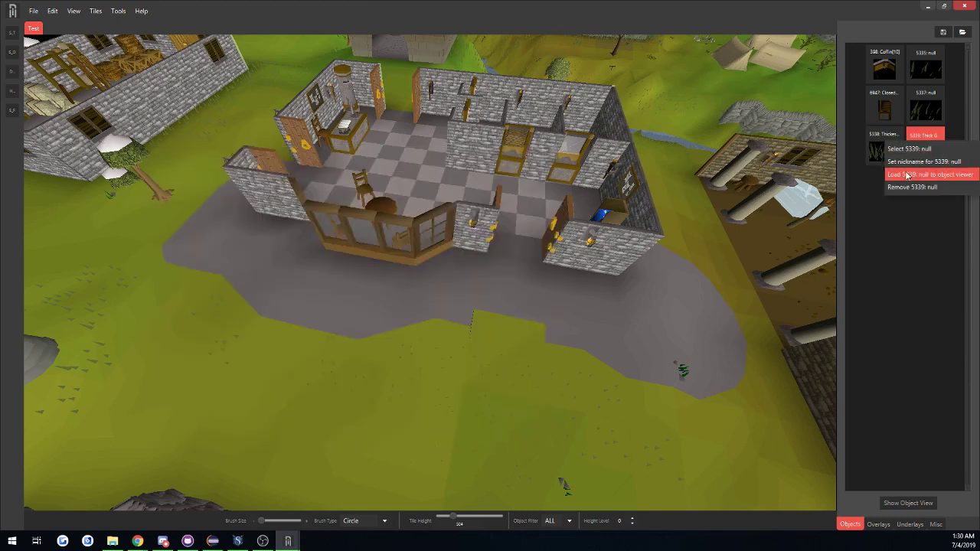
{"action": "left_click", "coordinate": [902, 269]}
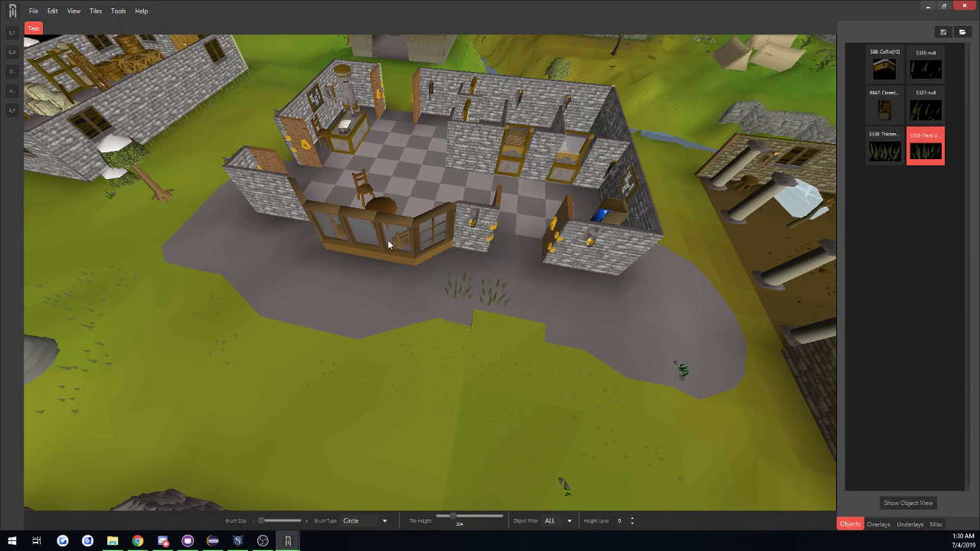
{"action": "middle_click_drag", "start_coordinate": [321, 289], "coordinate": [394, 275]}
{"action": "scroll", "coordinate": [396, 275], "scroll_direction": "down", "scroll_amount": 4}
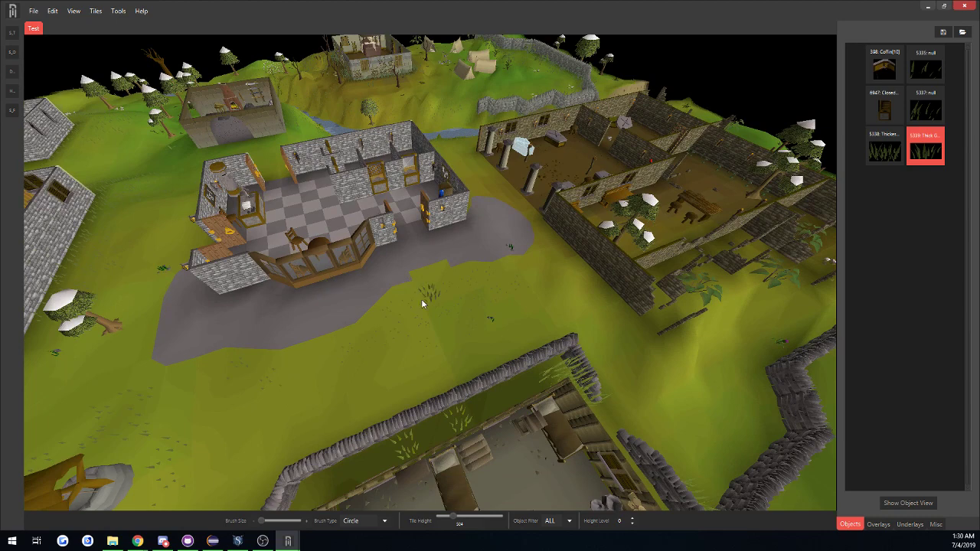
{"action": "middle_click_drag", "start_coordinate": [205, 215], "coordinate": [400, 311]}
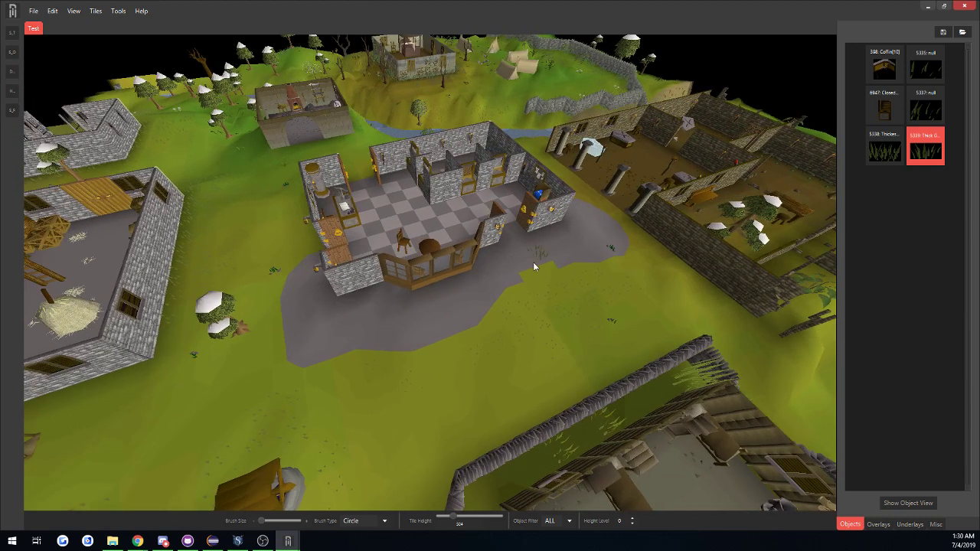
Reorder the object swatches as Coffin, the closed door 6947, then grasses 5337, 5338, 5339 and 5335.
{"action": "right_click", "coordinate": [878, 61]}
{"action": "left_click", "coordinate": [898, 68]}
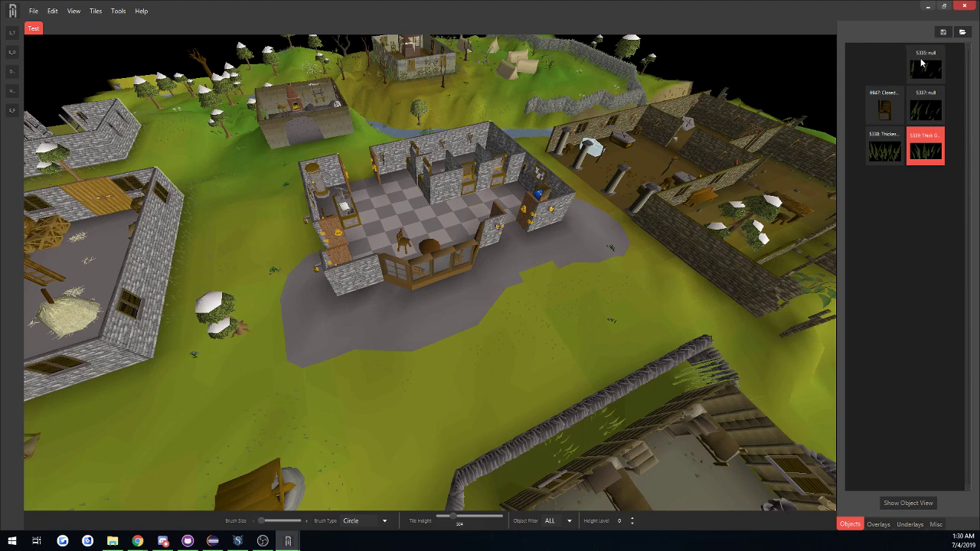
{"action": "left_click_drag", "start_coordinate": [922, 59], "coordinate": [886, 108]}
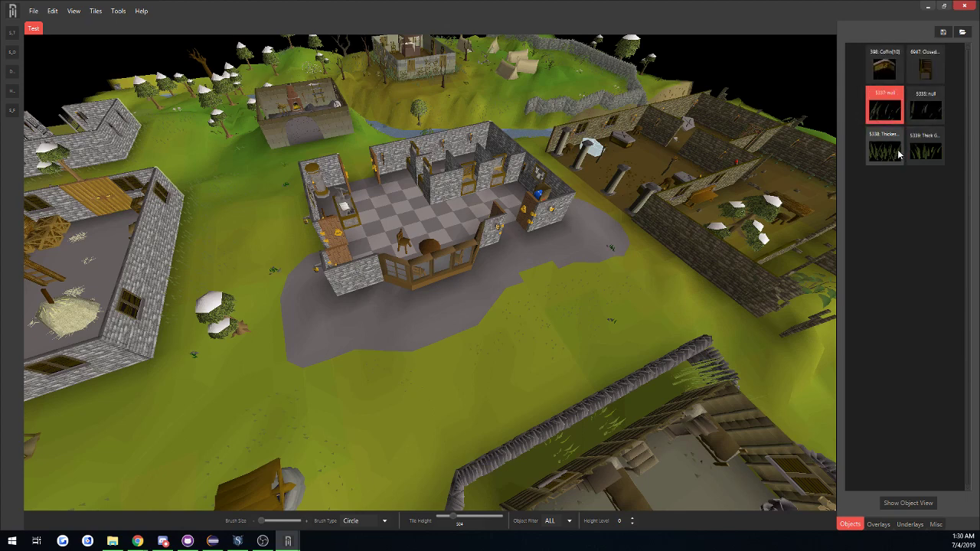
{"action": "mouse_move", "coordinate": [898, 154]}
{"action": "left_mouse_down"}
{"action": "mouse_move", "coordinate": [928, 111]}
{"action": "mouse_move", "coordinate": [884, 149]}
{"action": "left_mouse_up"}
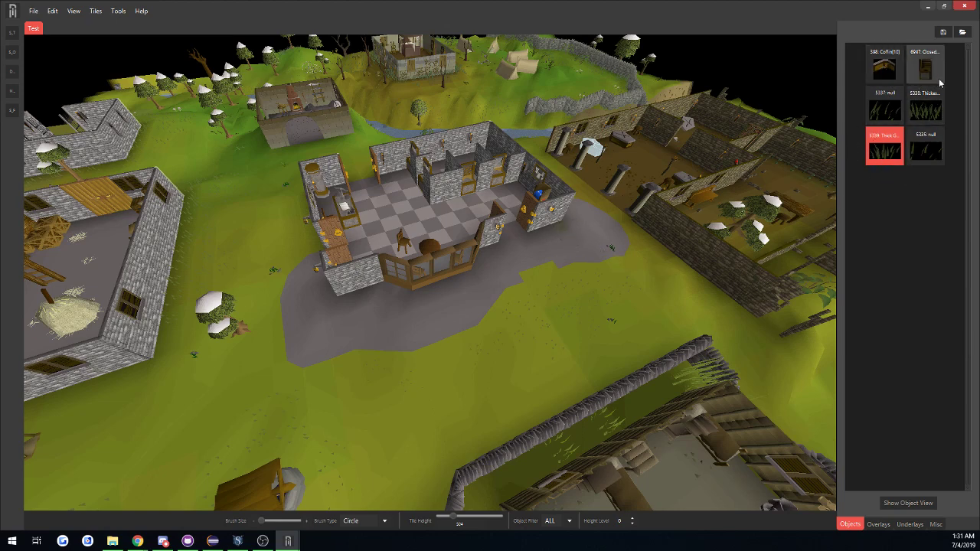
Bring up the dialogs for saving and for loading object swatch files (*.jswatch), cancelling each one.
{"action": "left_click", "coordinate": [943, 32]}
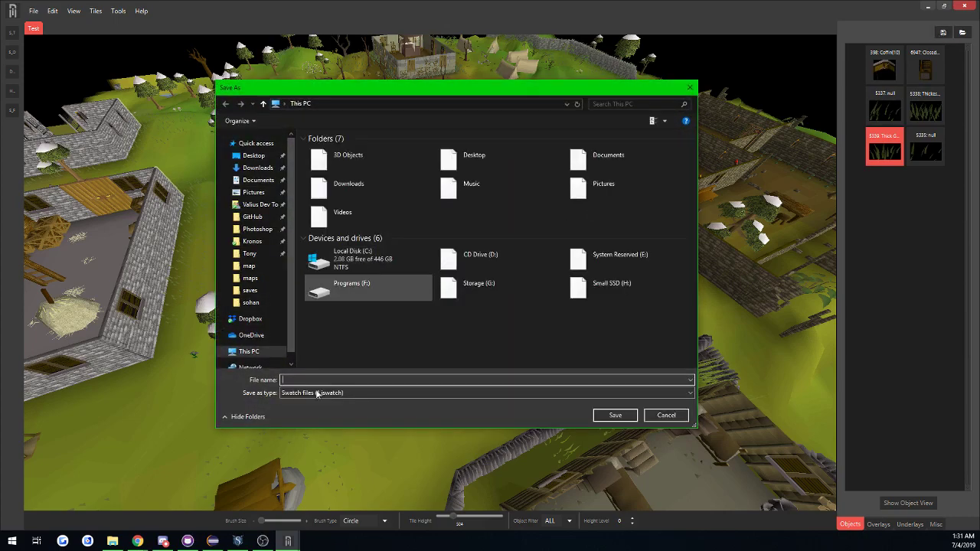
{"action": "left_click", "coordinate": [690, 86]}
{"action": "left_click", "coordinate": [963, 33]}
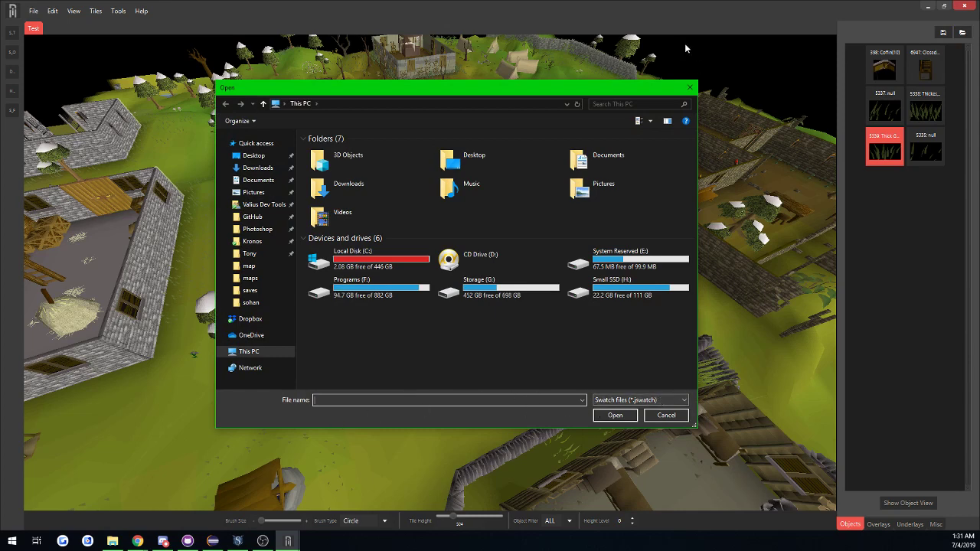
{"action": "left_click", "coordinate": [690, 89]}
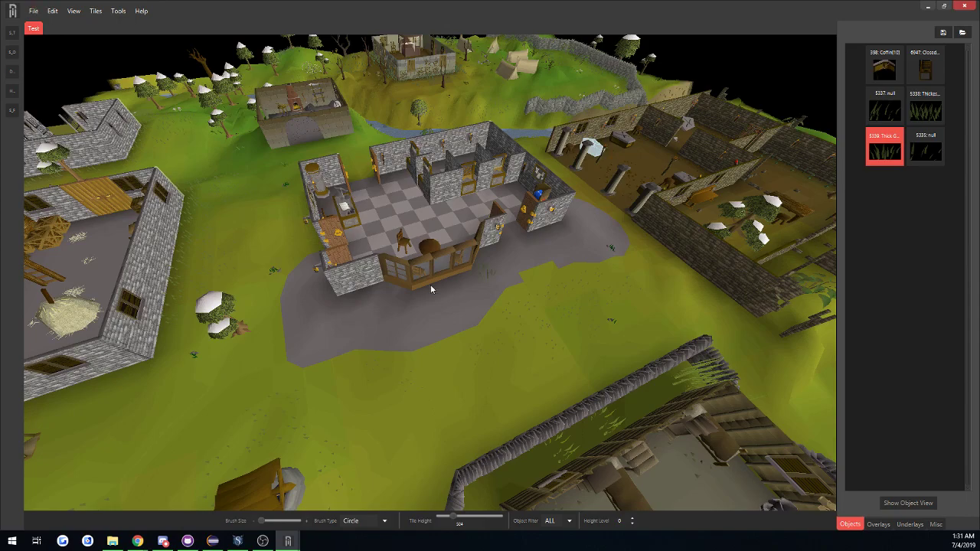
{"action": "left_click", "coordinate": [270, 307]}
{"action": "middle_click_drag", "start_coordinate": [262, 310], "coordinate": [621, 272]}
{"action": "key", "text": "a"}
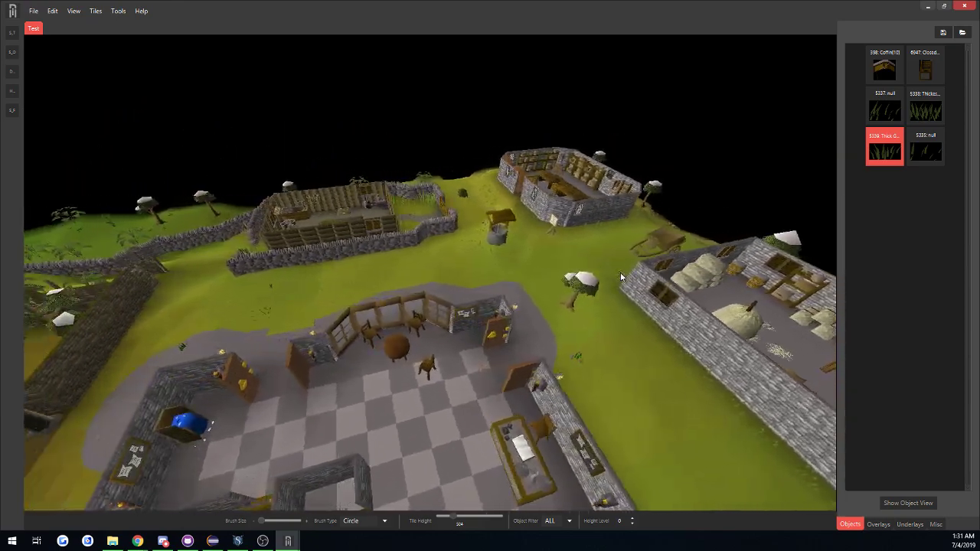